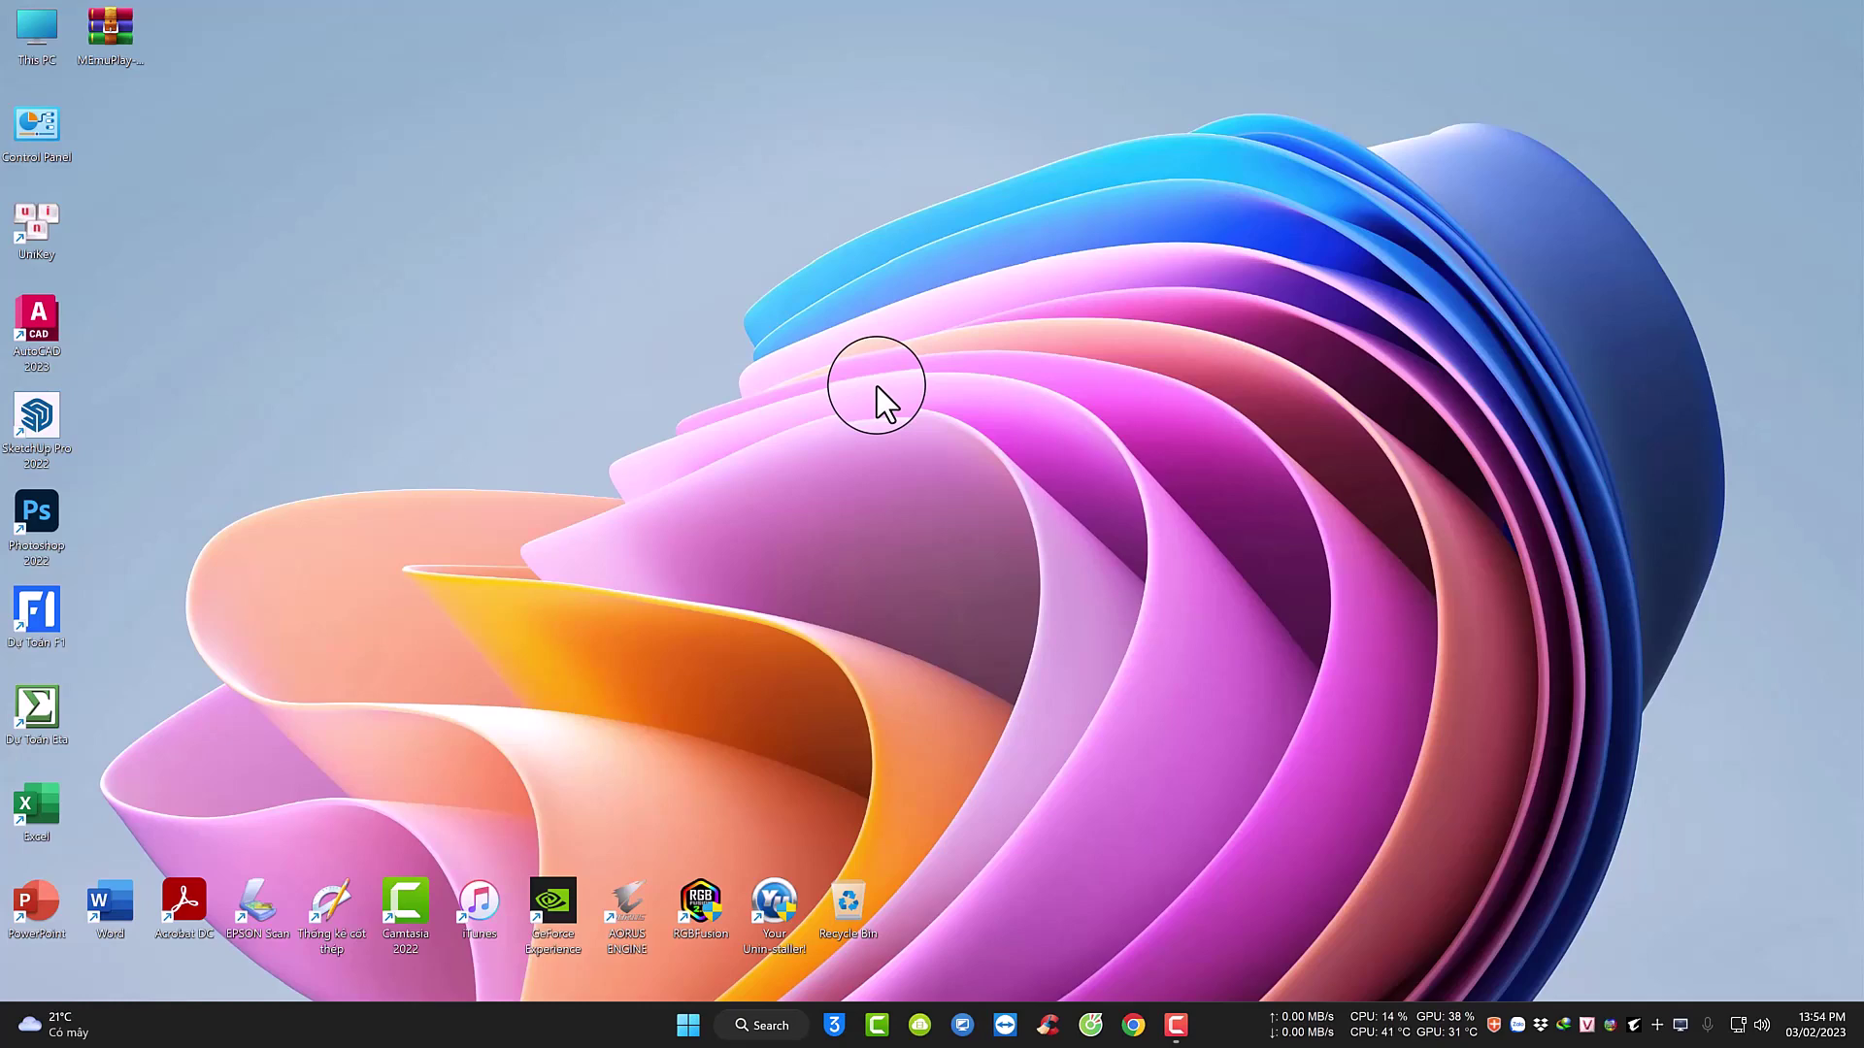
Check the Windows edition and version (22H2) on the Settings About page.
{"action": "left_click", "coordinate": [688, 1025]}
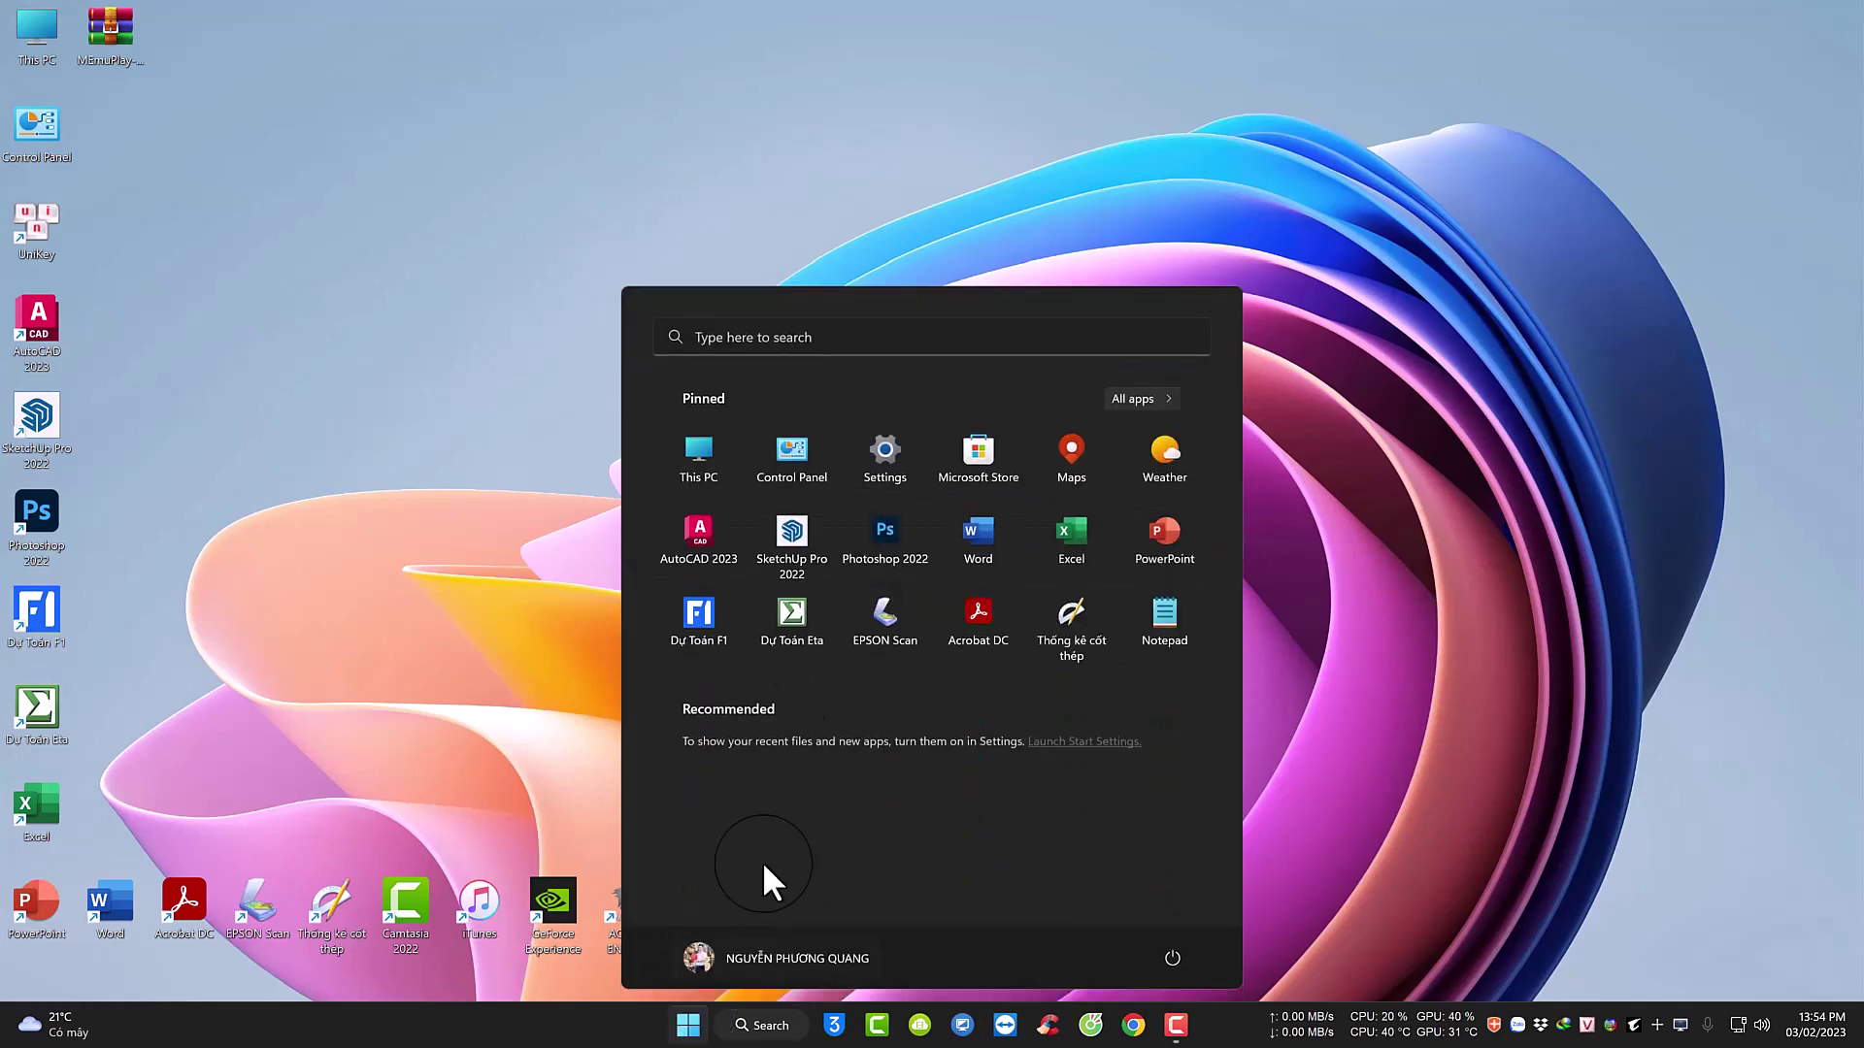
{"action": "left_click", "coordinate": [854, 473]}
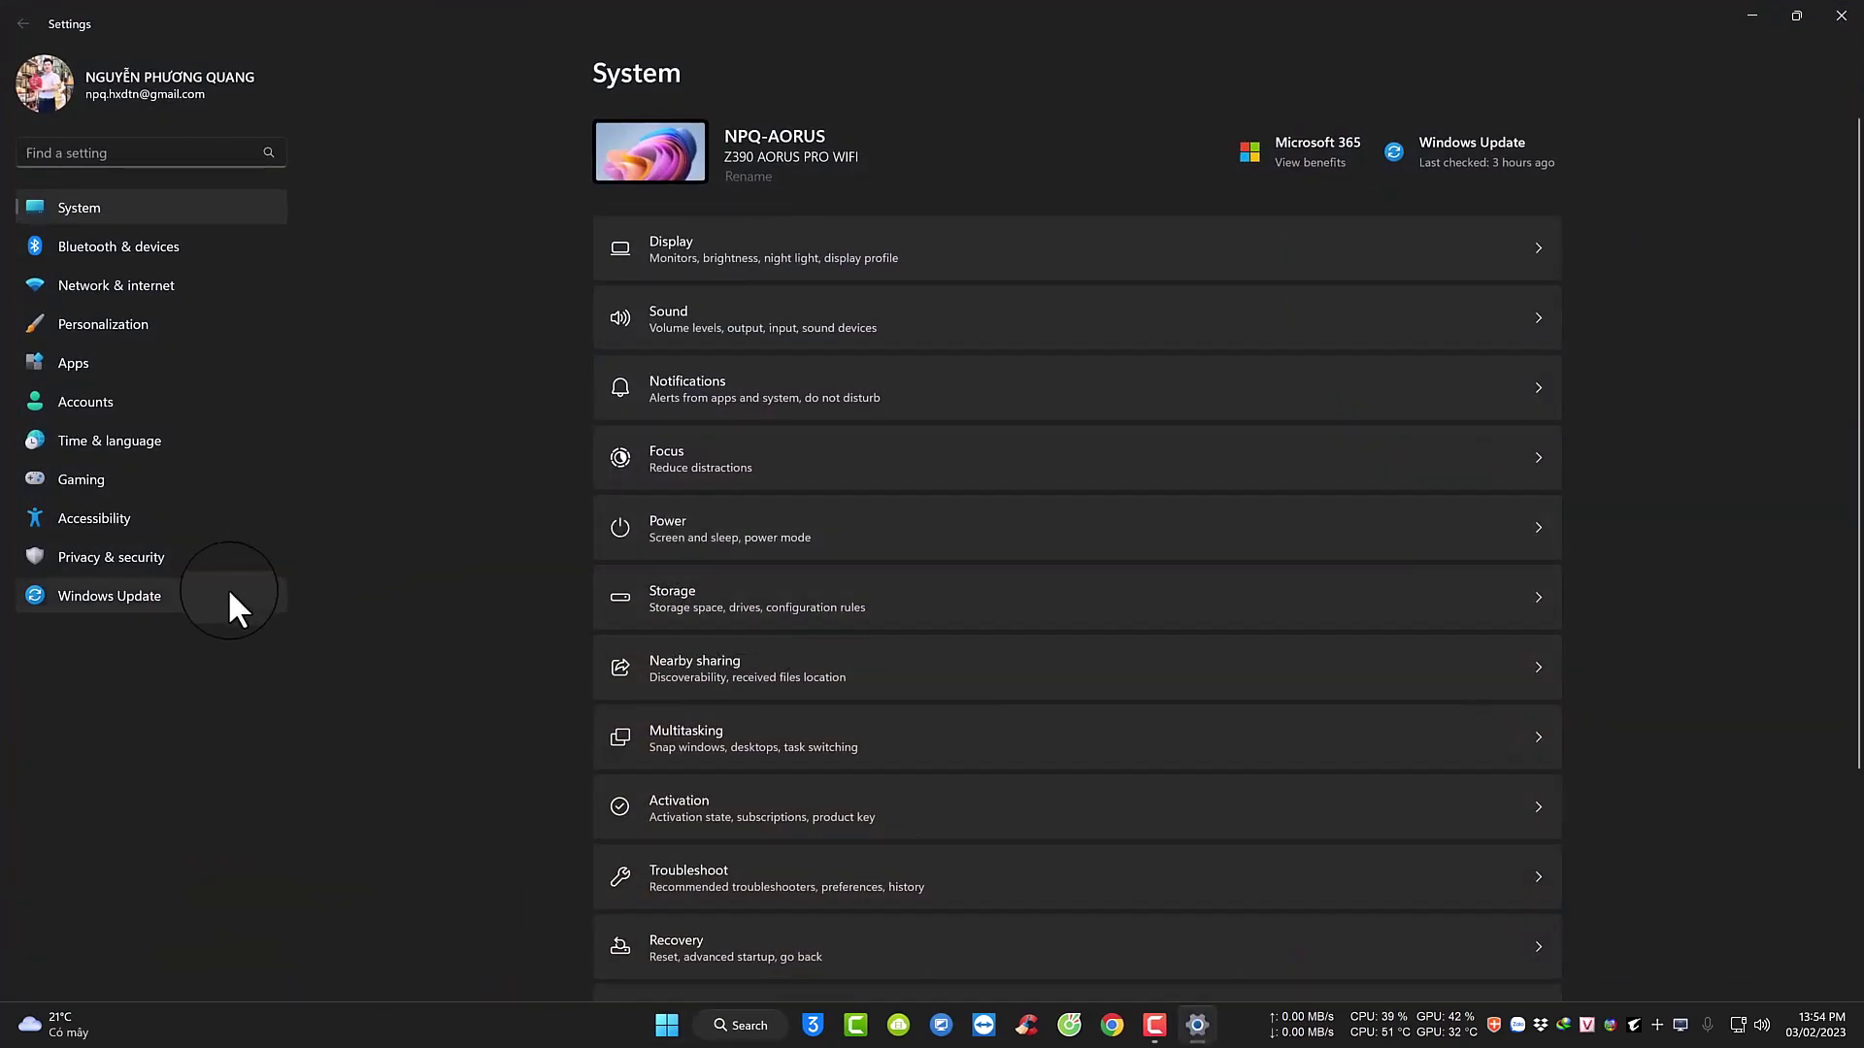
{"action": "scroll", "coordinate": [748, 680], "scroll_direction": "down", "scroll_amount": 5}
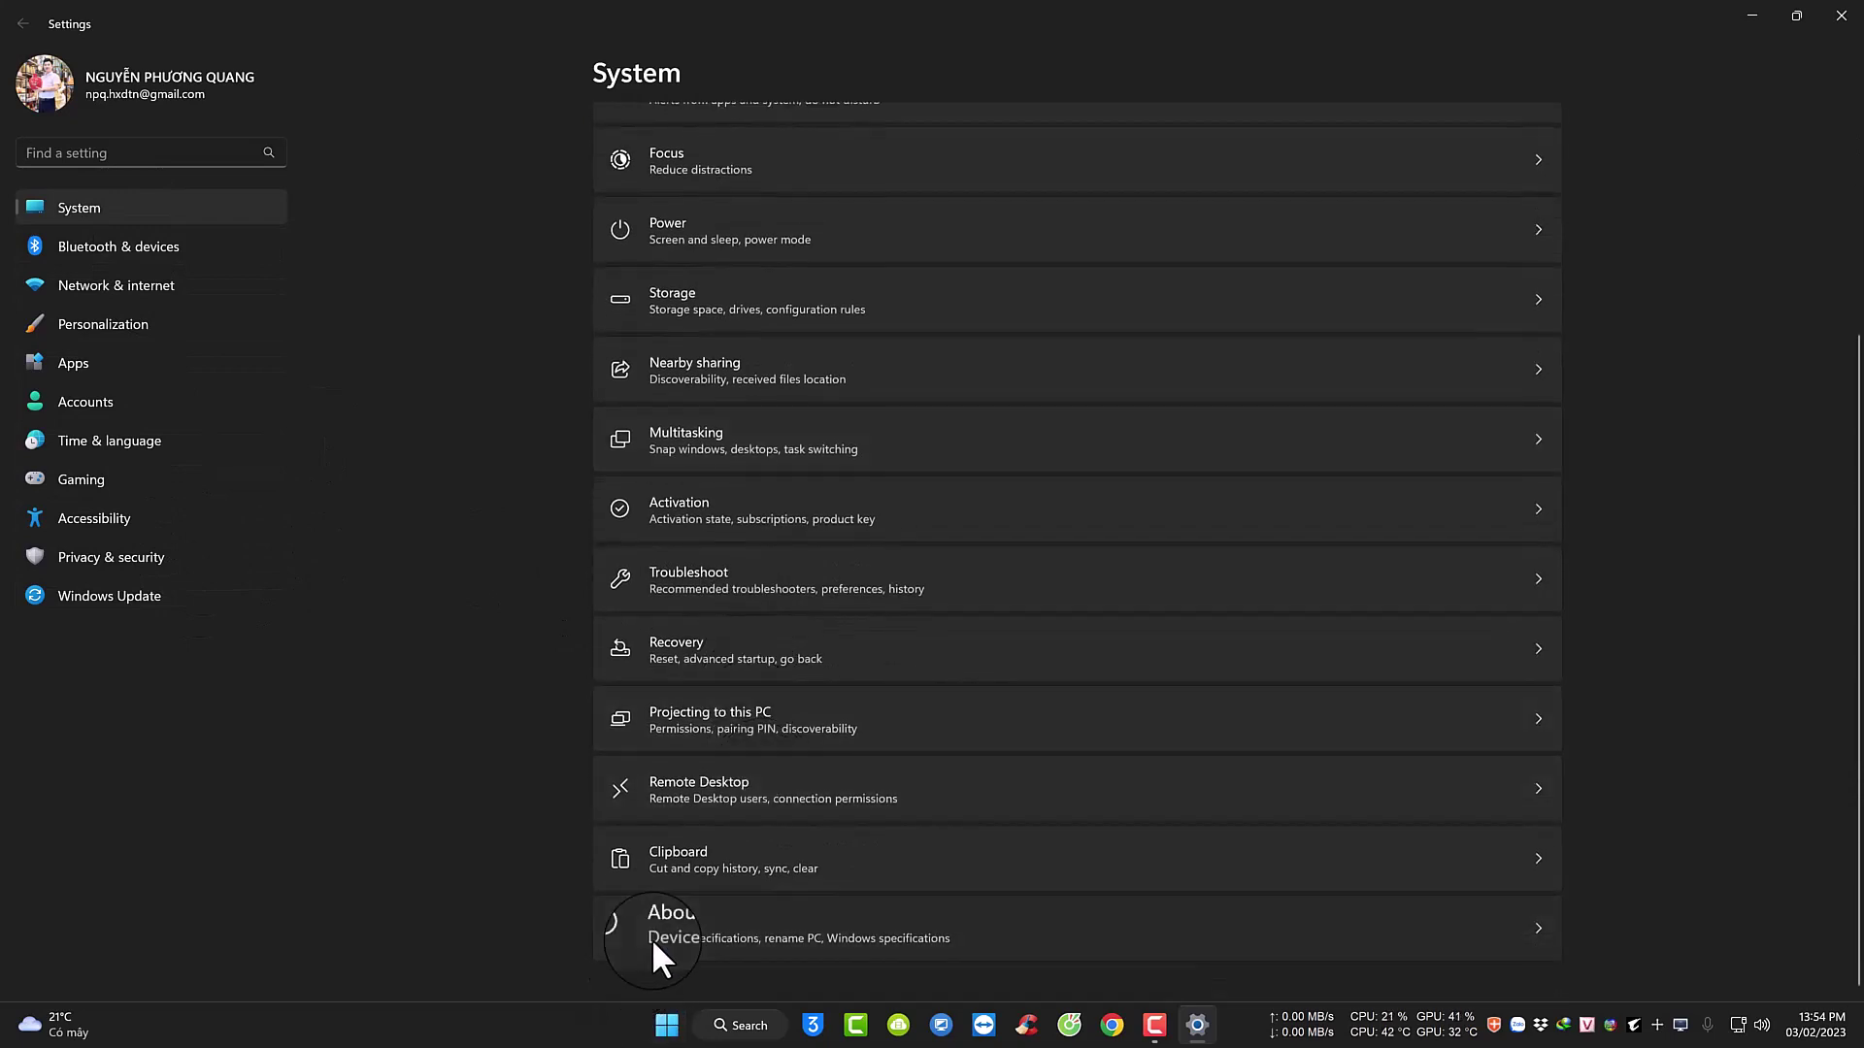
{"action": "left_click", "coordinate": [651, 934]}
{"action": "scroll", "coordinate": [922, 563], "scroll_direction": "down", "scroll_amount": 2}
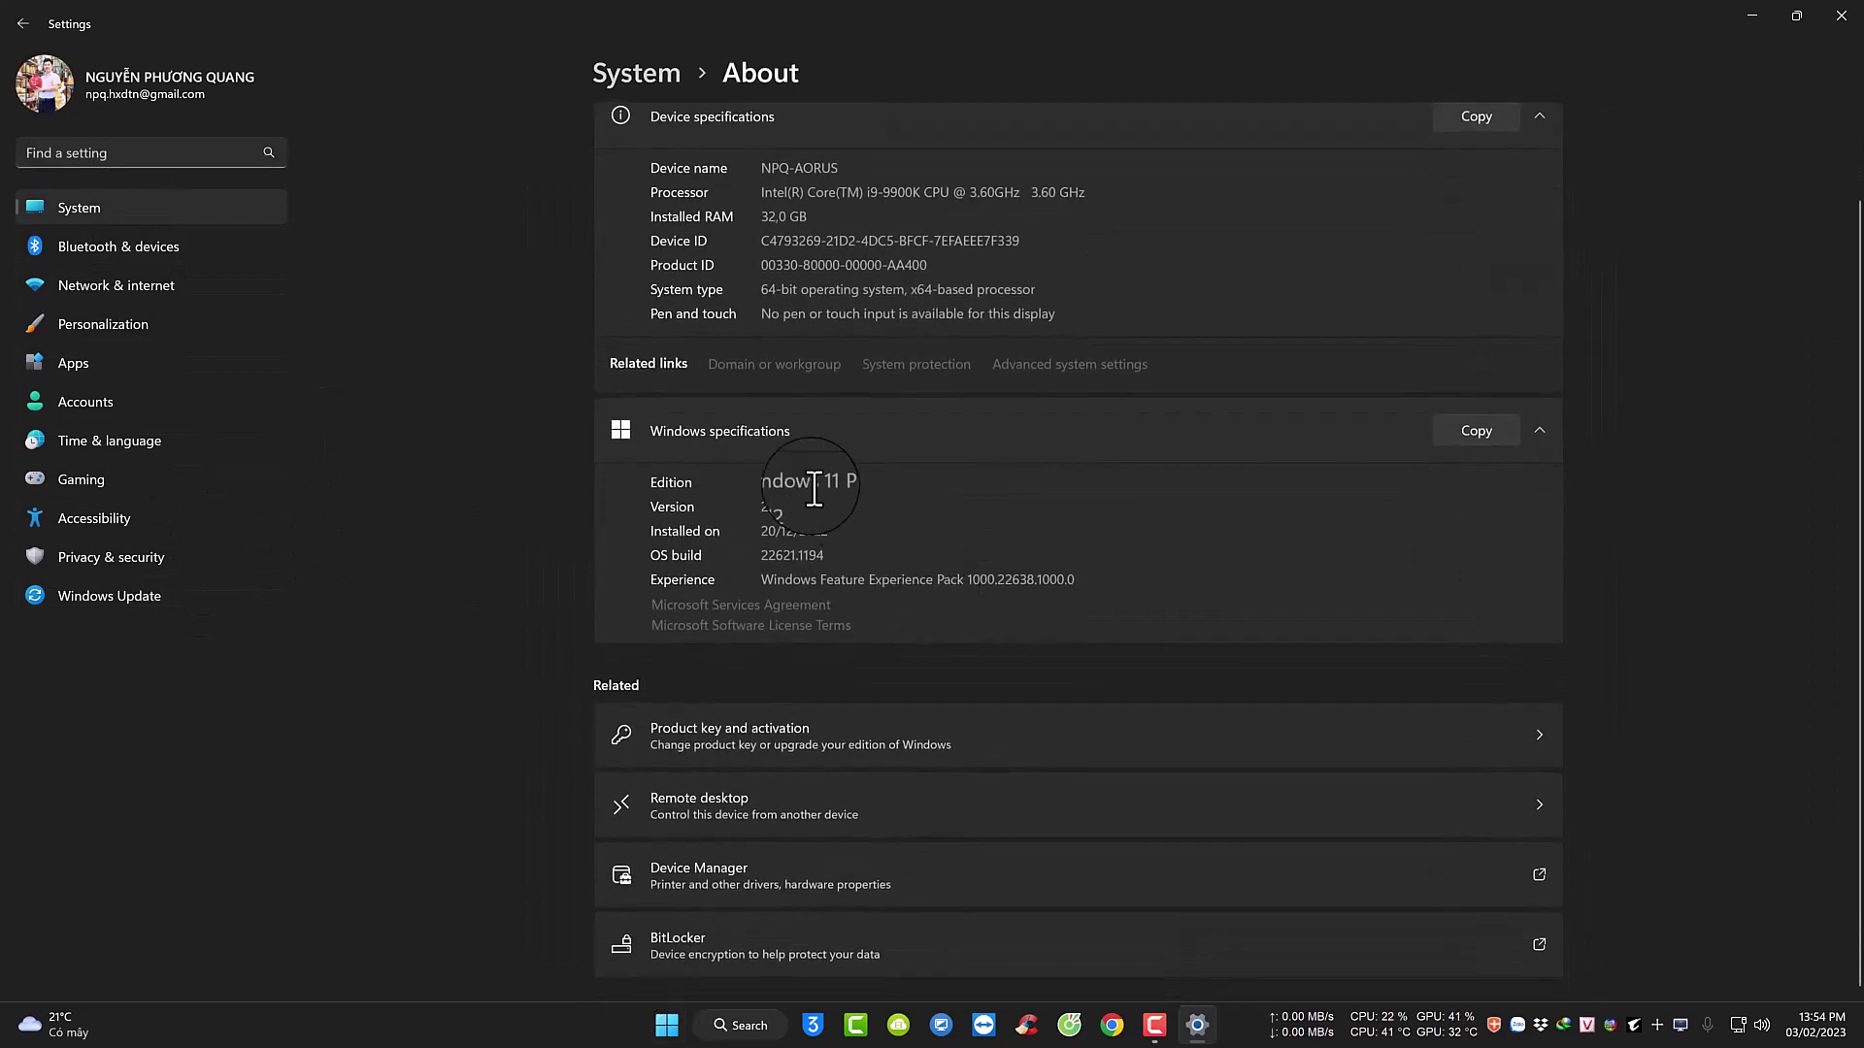
{"action": "left_click_drag", "start_coordinate": [864, 482], "coordinate": [742, 483]}
{"action": "double_click", "coordinate": [777, 507]}
{"action": "left_click", "coordinate": [1841, 14]}
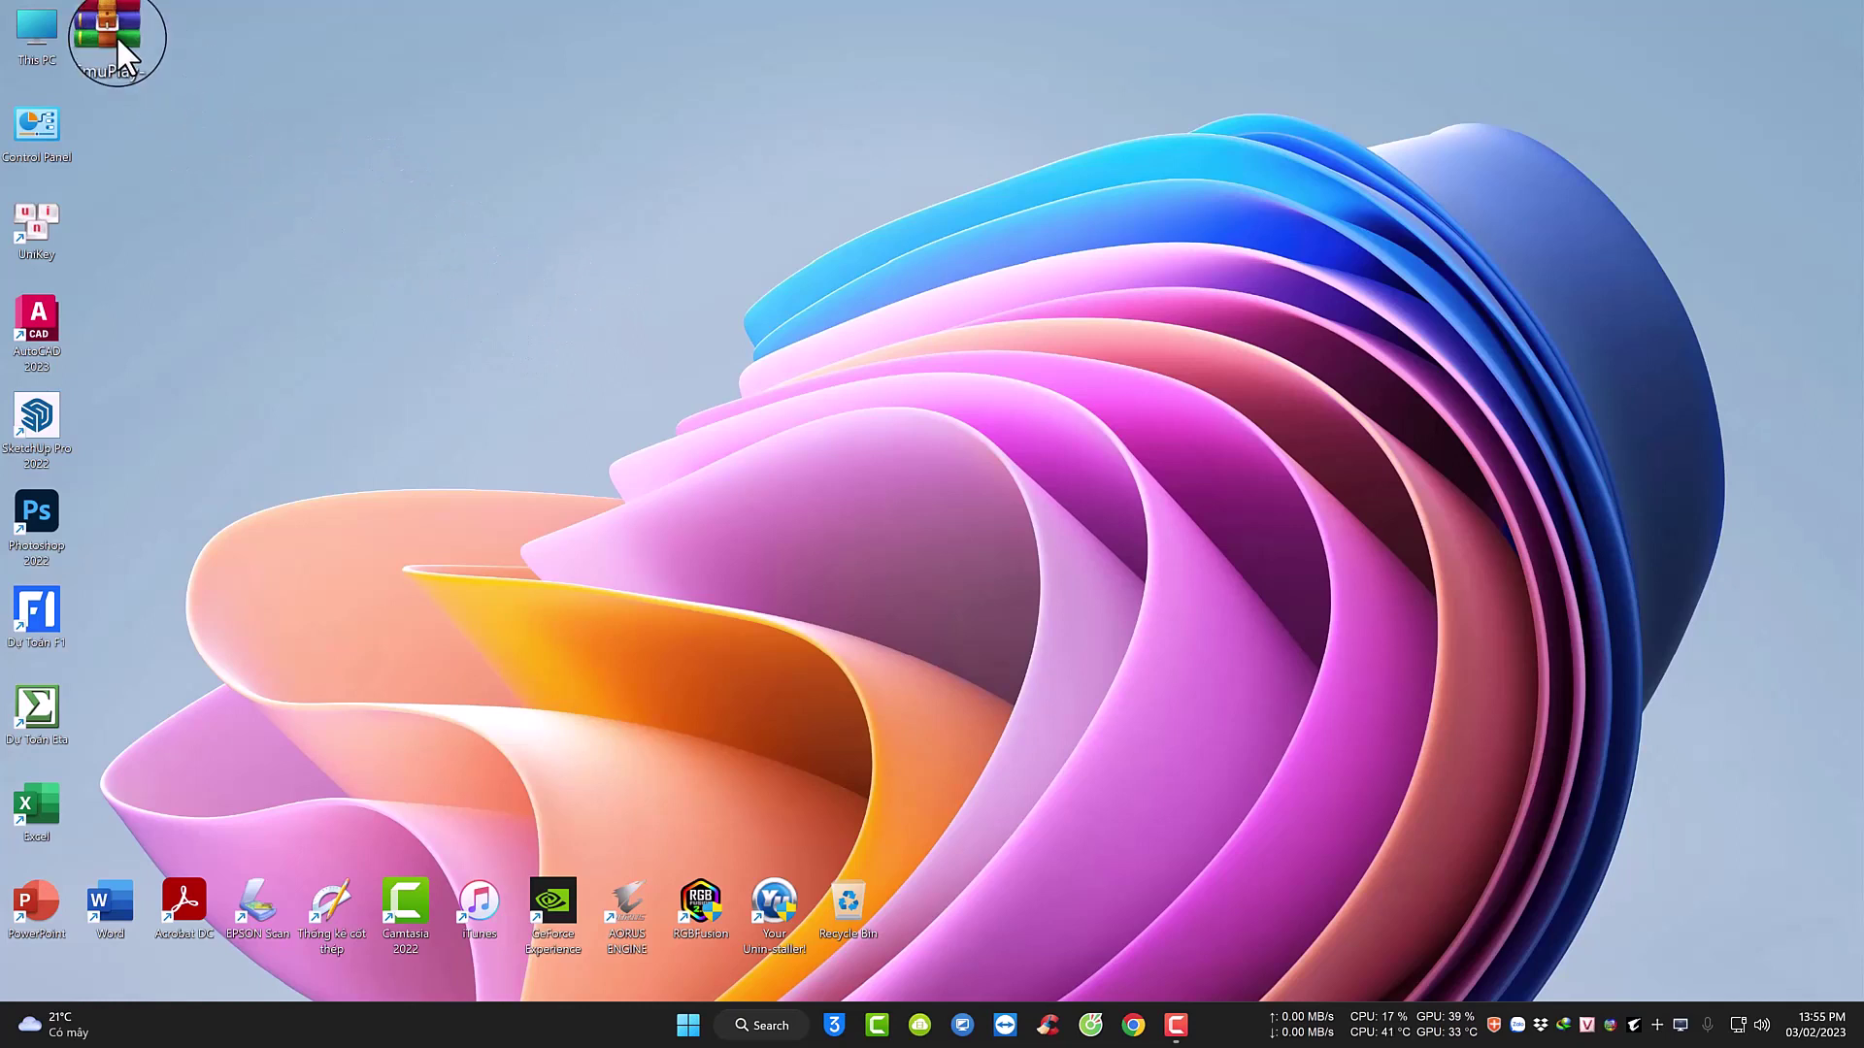
Extract the MEmuPlay archive onto the desktop and run MEmuPlay-setup-abroad-sdk.
{"action": "left_click_drag", "start_coordinate": [116, 35], "coordinate": [105, 21]}
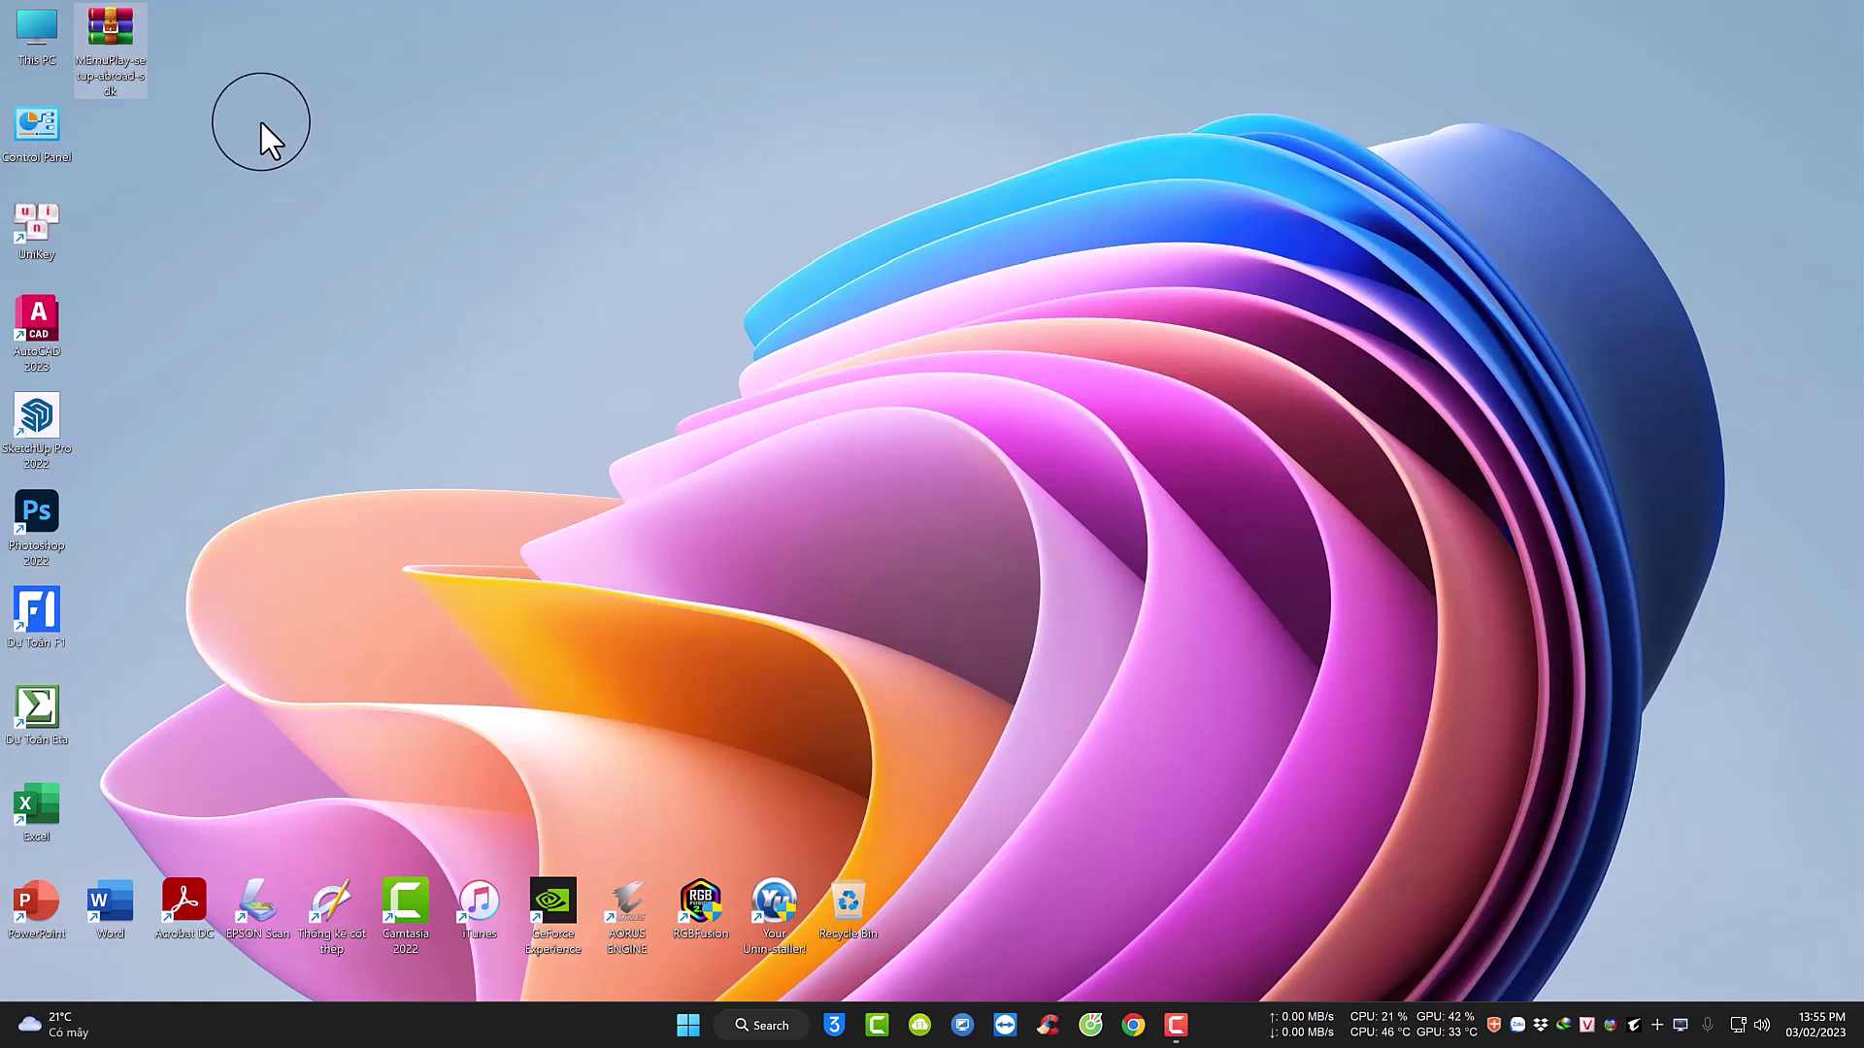
{"action": "double_click", "coordinate": [128, 29]}
{"action": "right_click", "coordinate": [126, 25]}
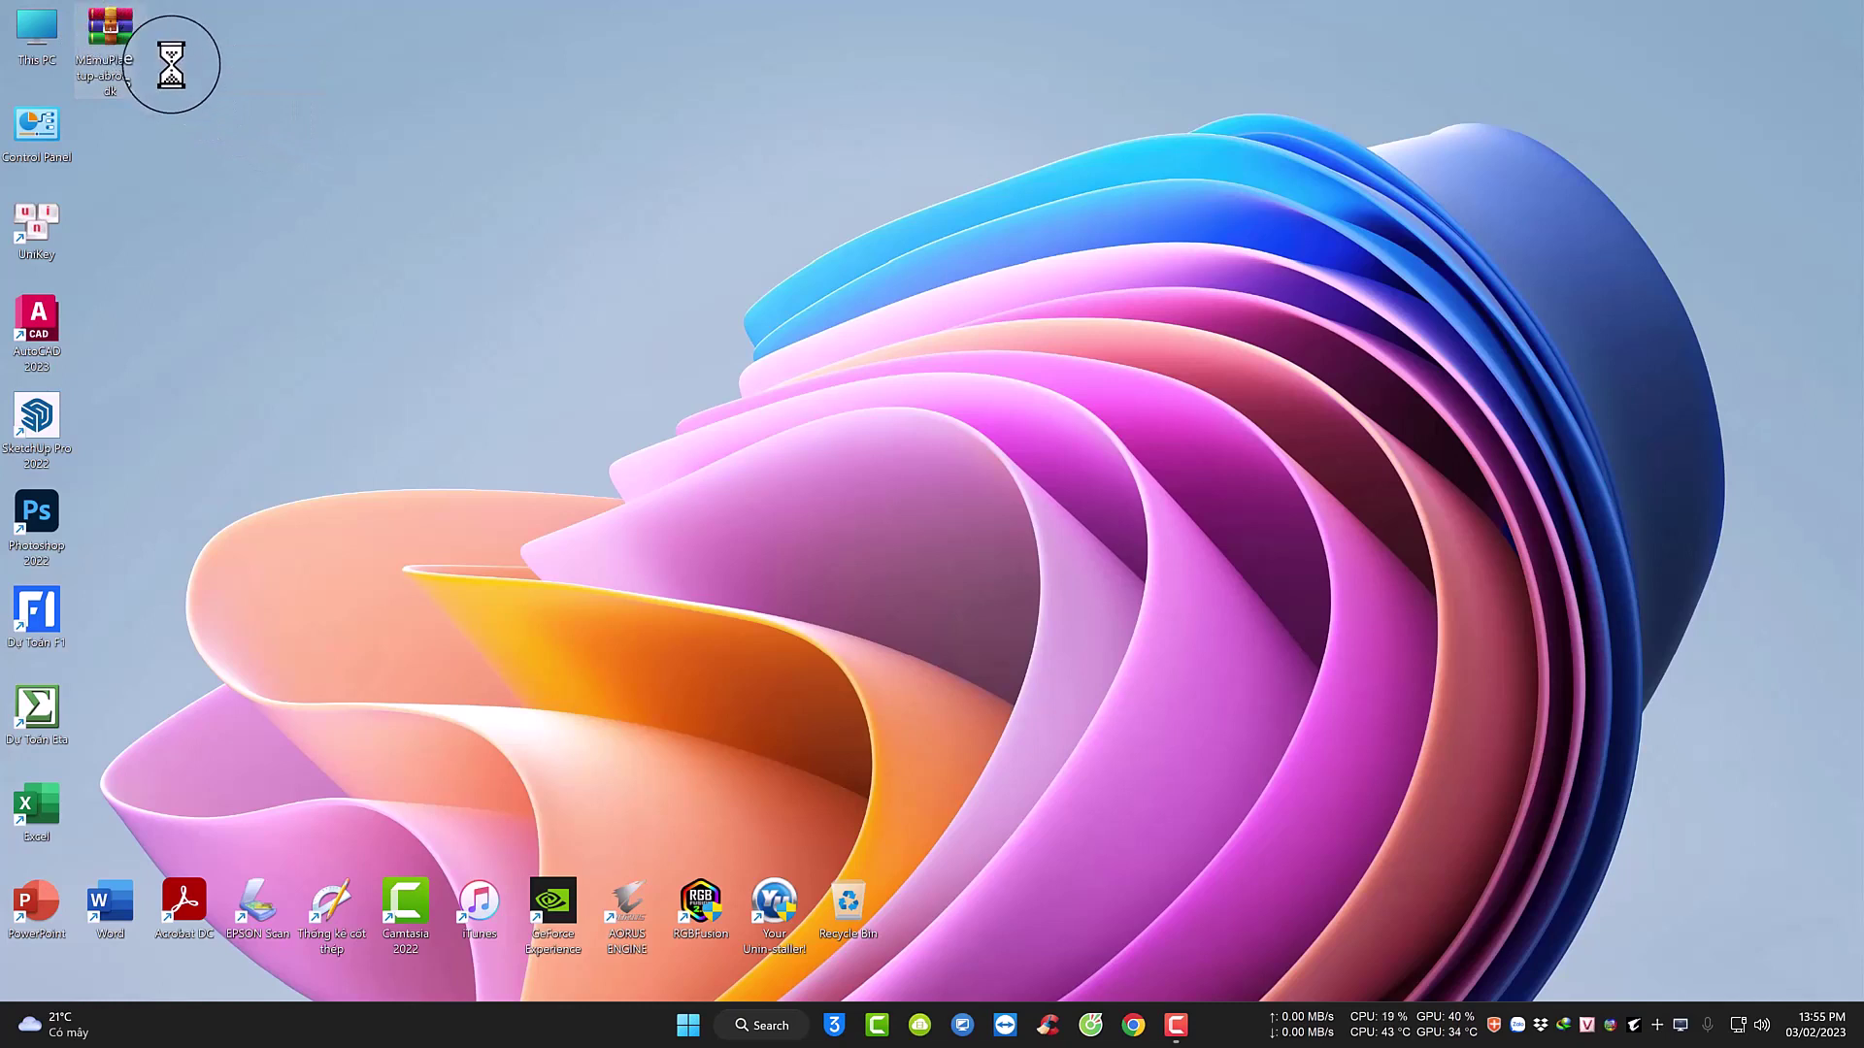
{"action": "left_click", "coordinate": [200, 122]}
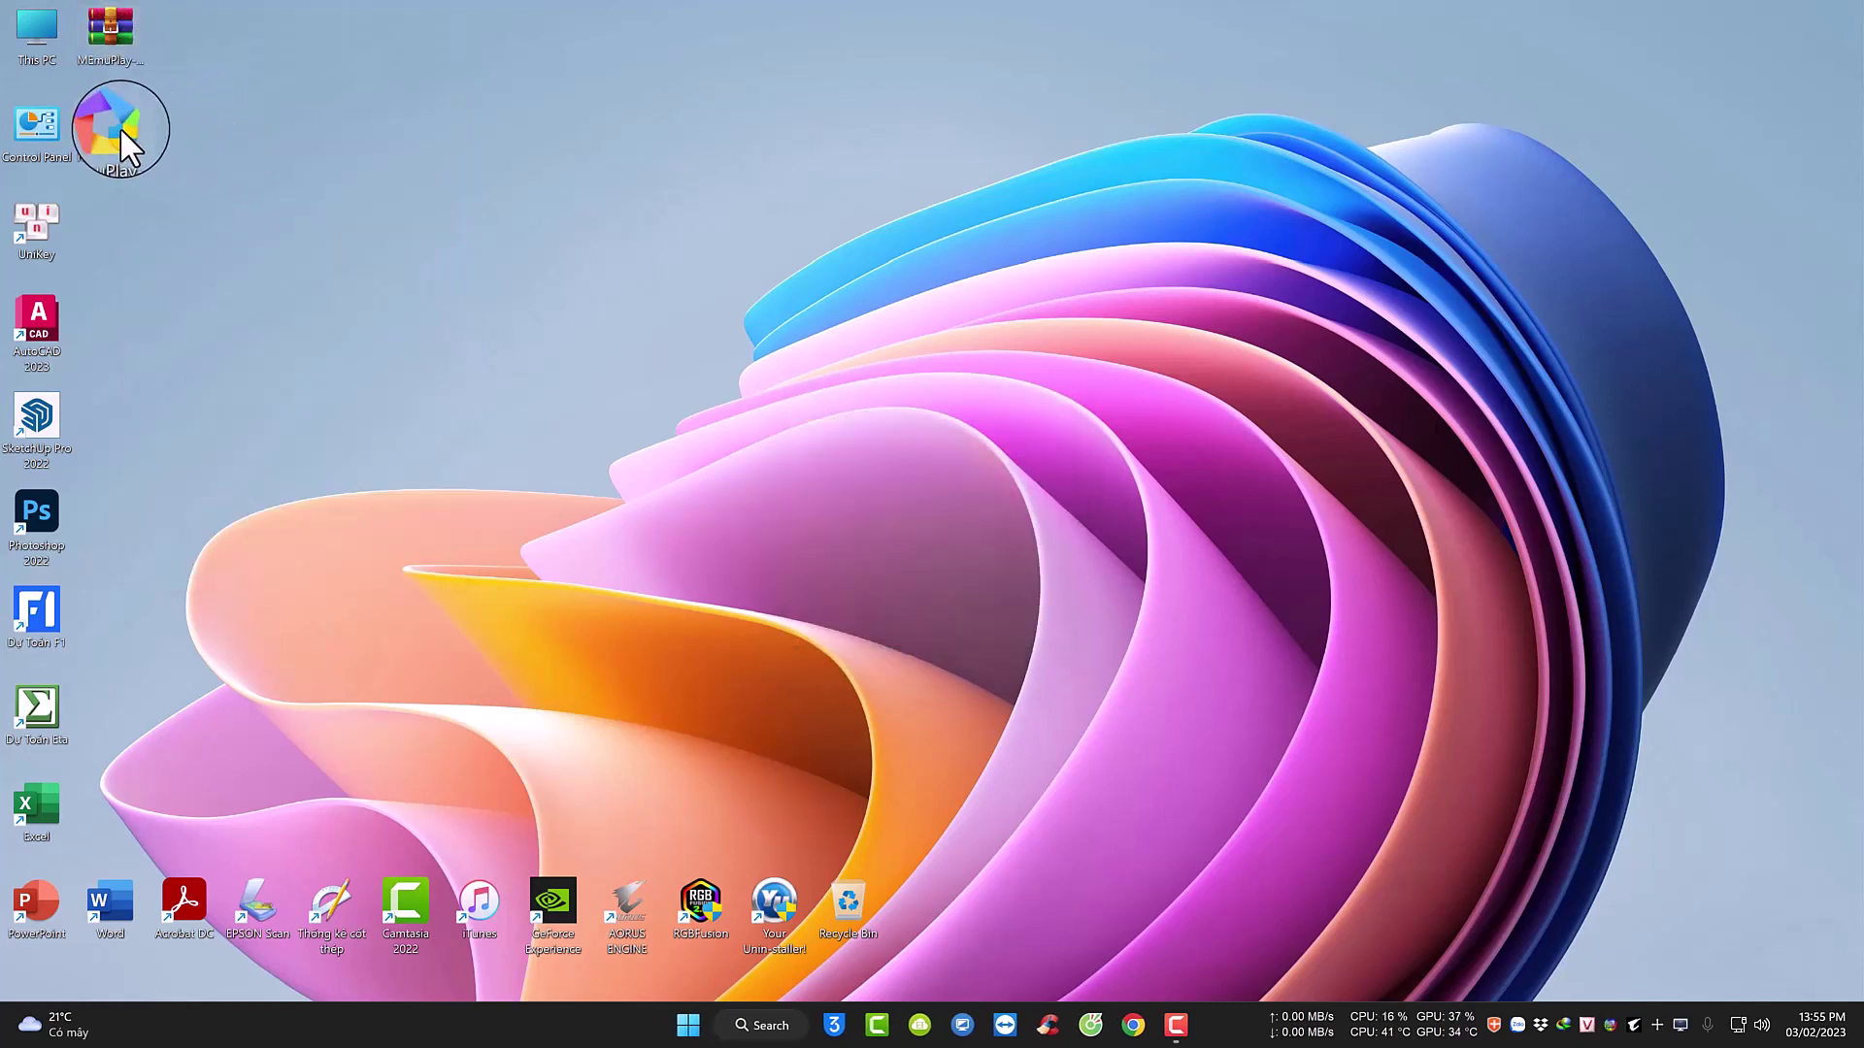
{"action": "left_click", "coordinate": [114, 122]}
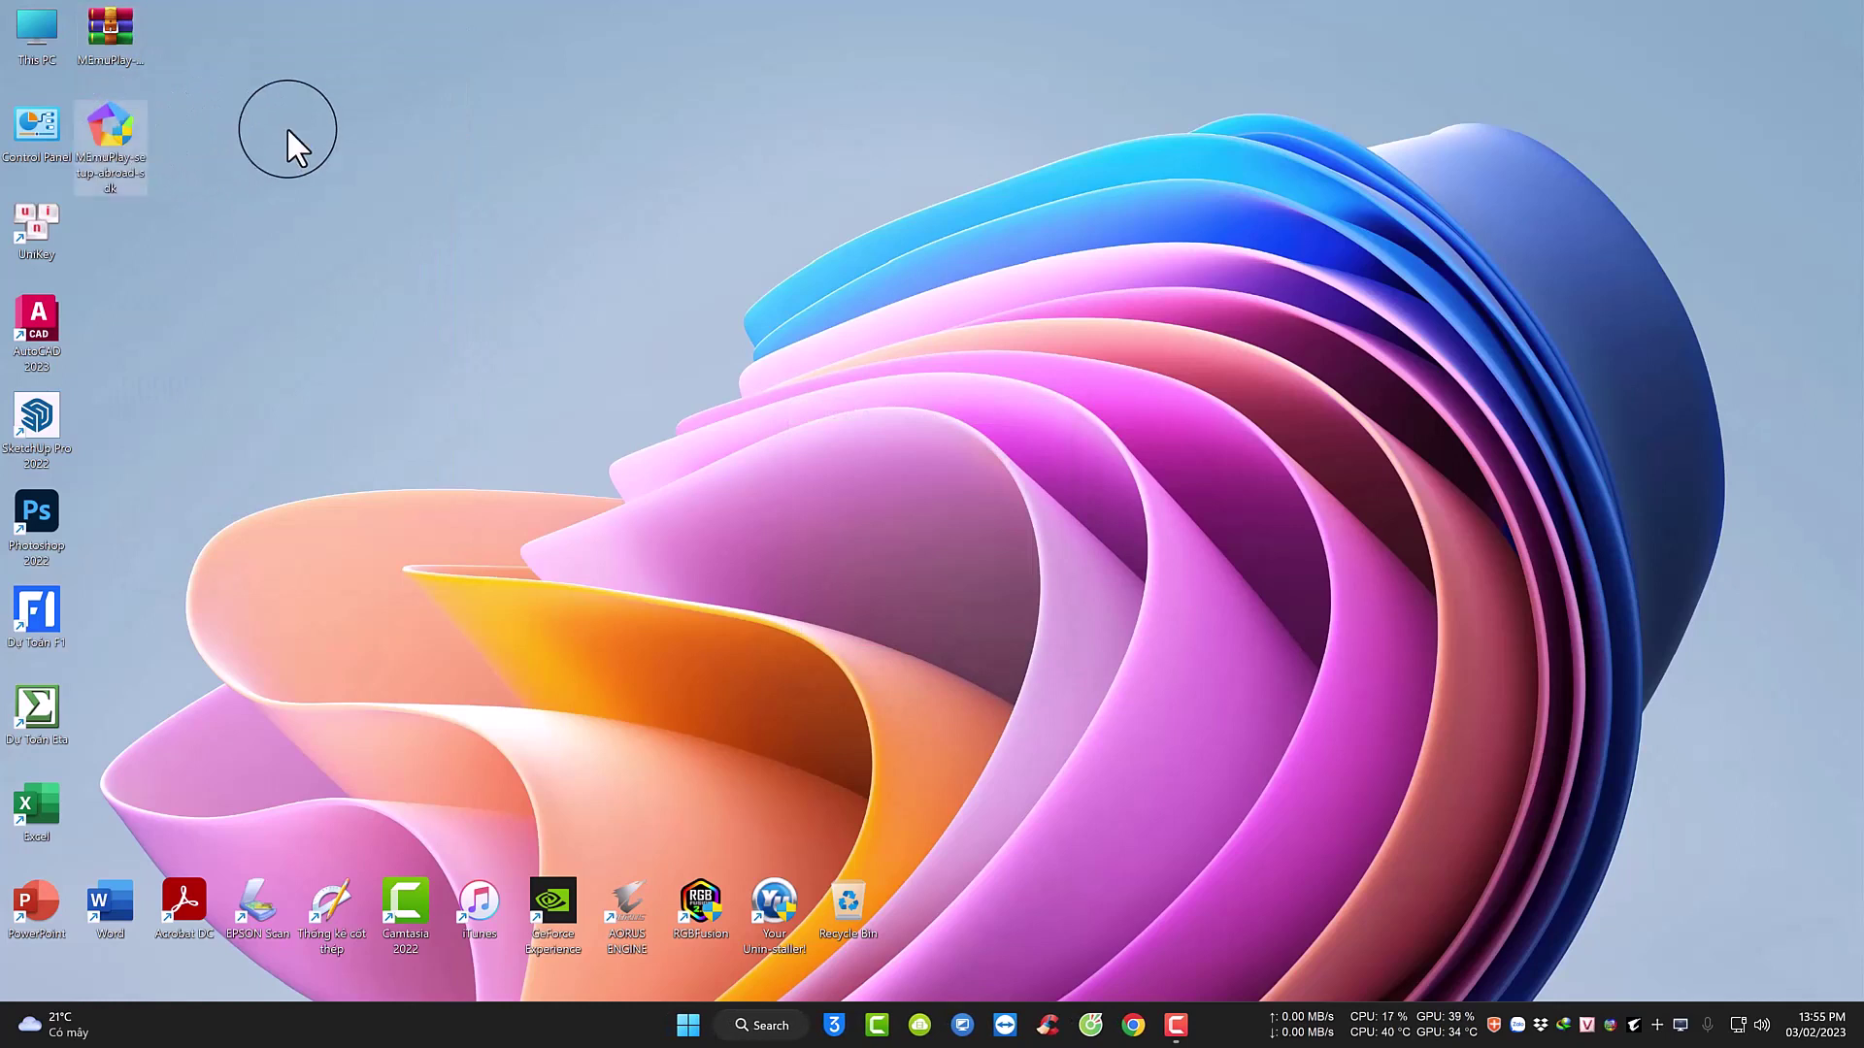
{"action": "right_click", "coordinate": [121, 115]}
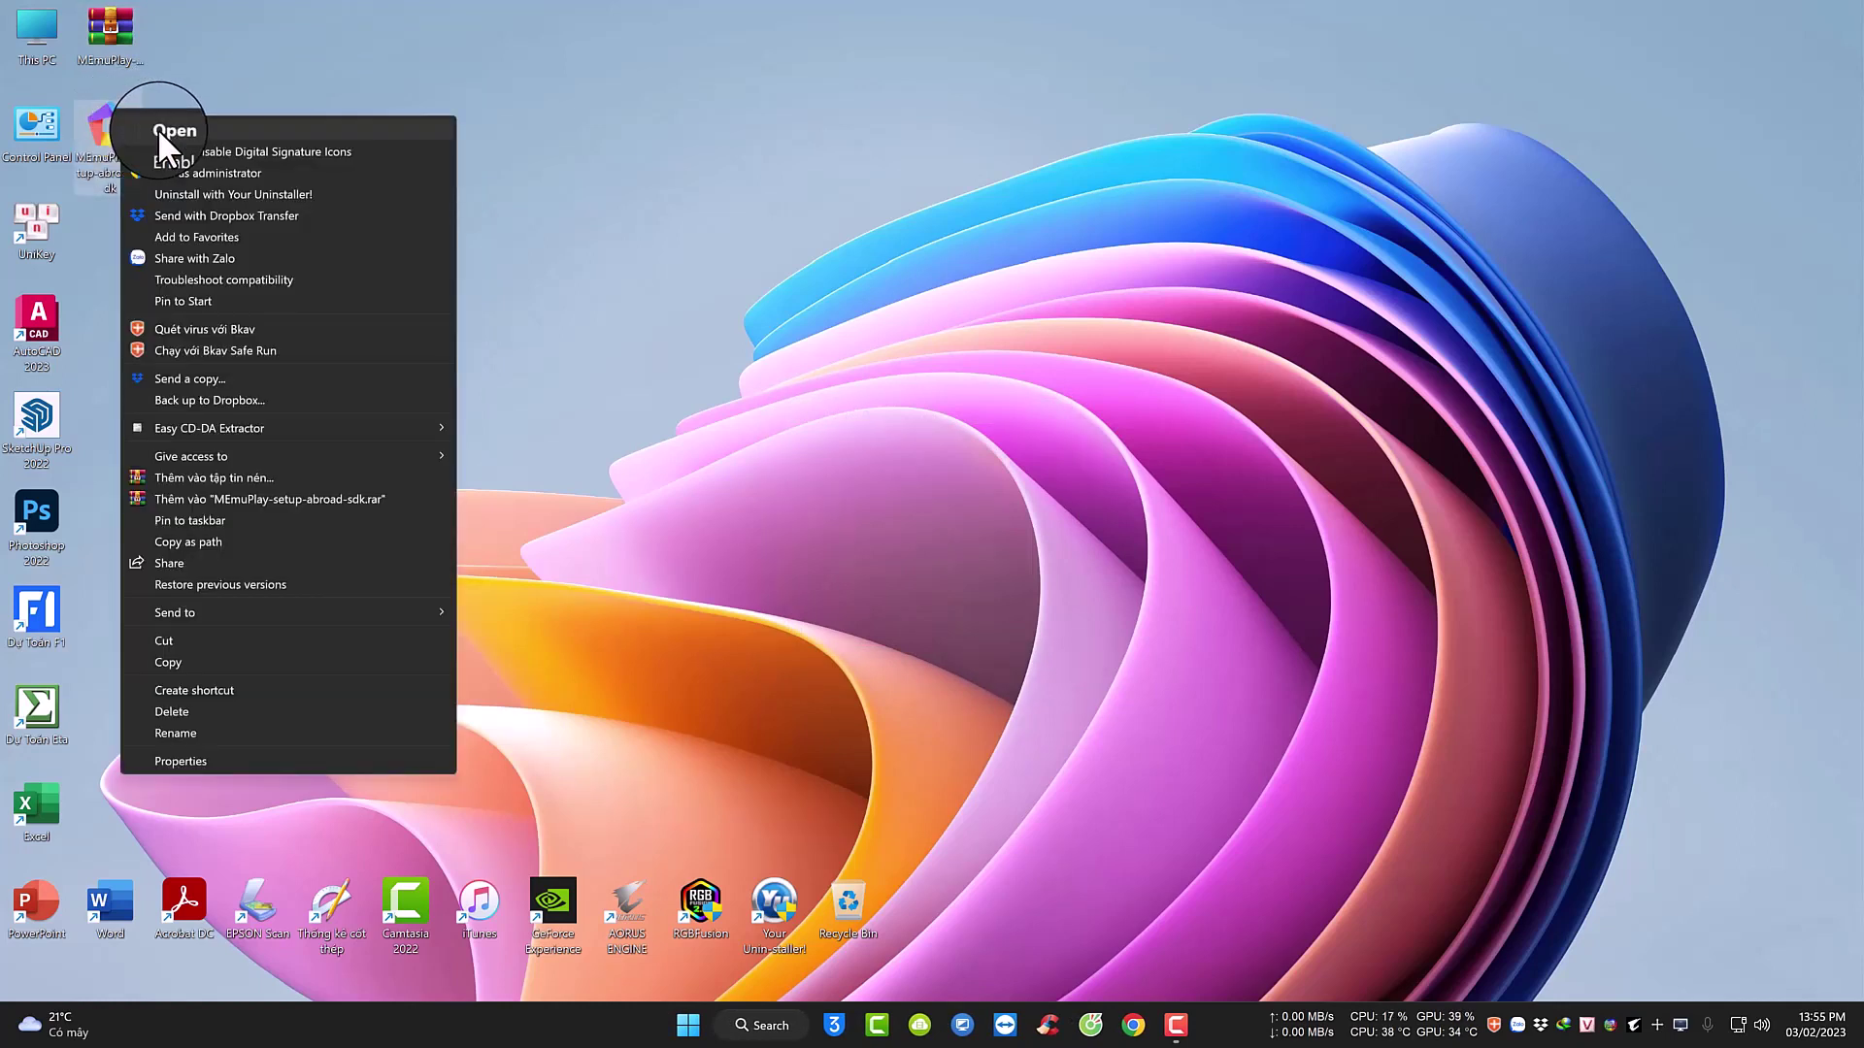
{"action": "left_click", "coordinate": [173, 130]}
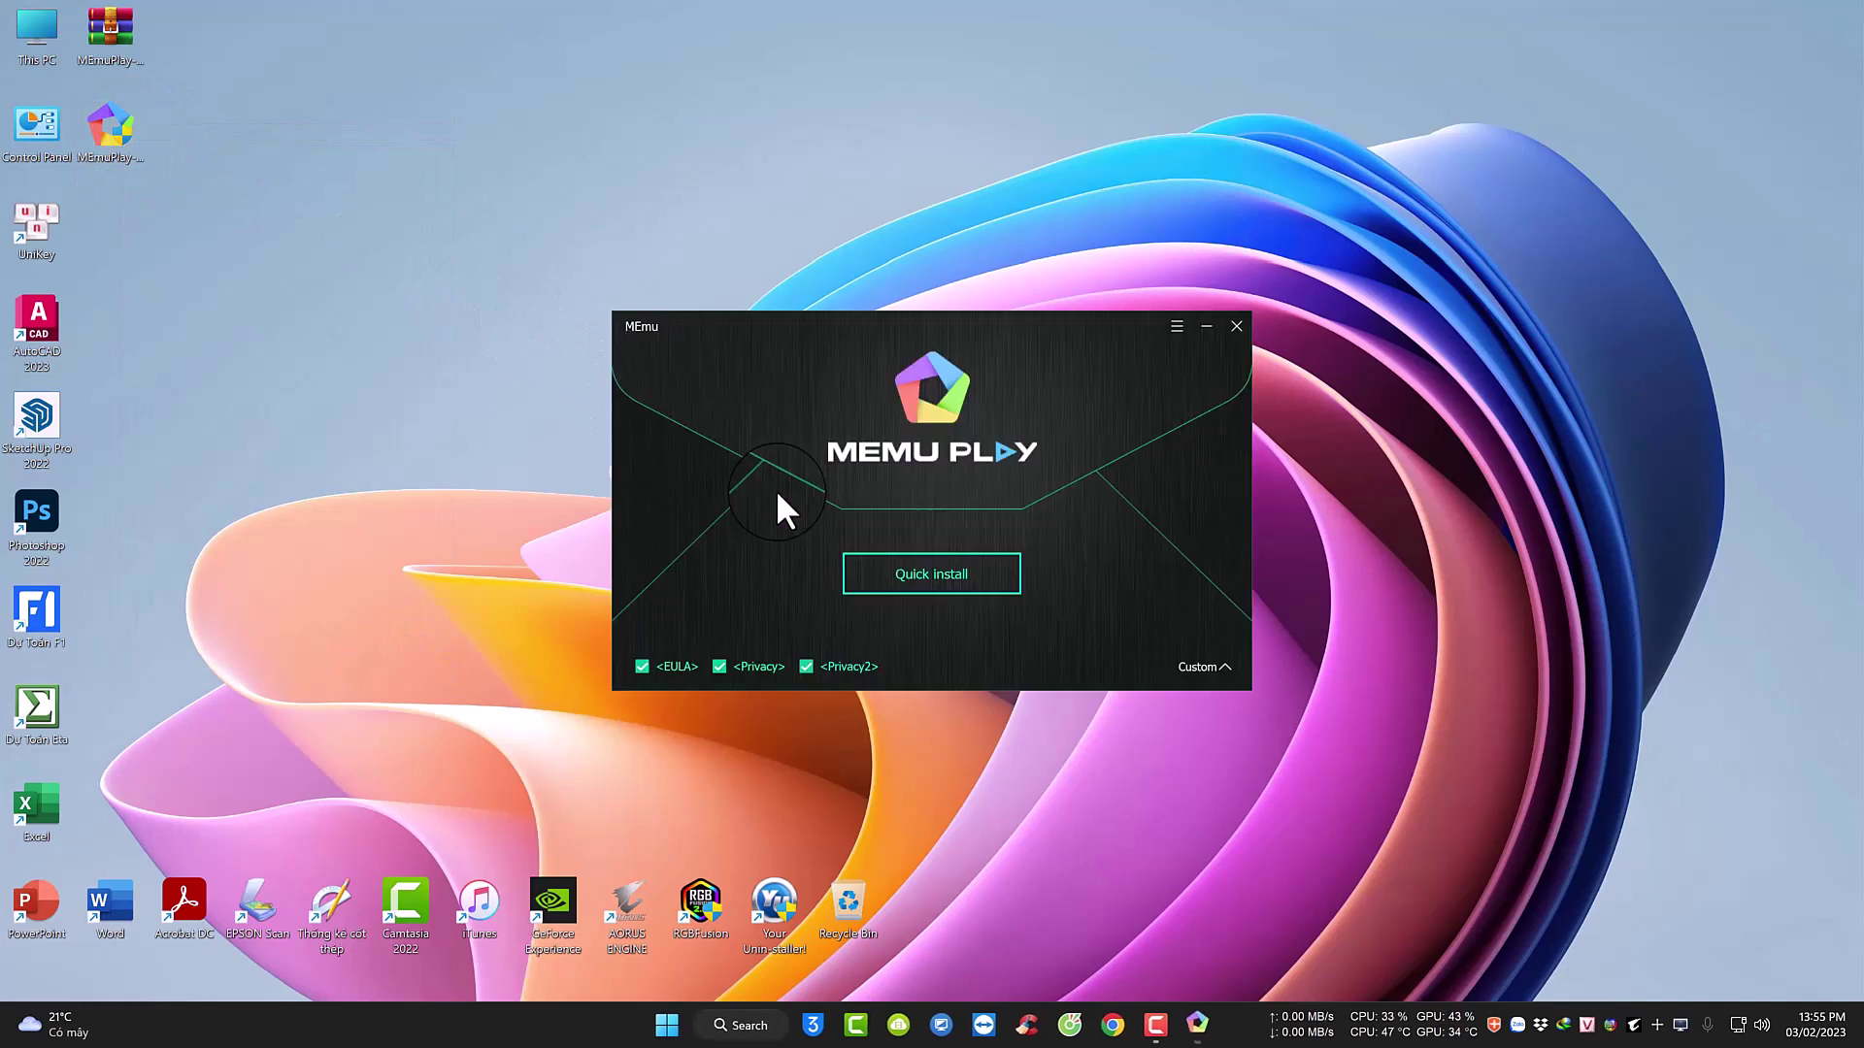
Install MEmu into C:\Program Files (x86)\Microvirt, rejecting the McAfee WebAdvisor offer.
{"action": "left_click", "coordinate": [1208, 666]}
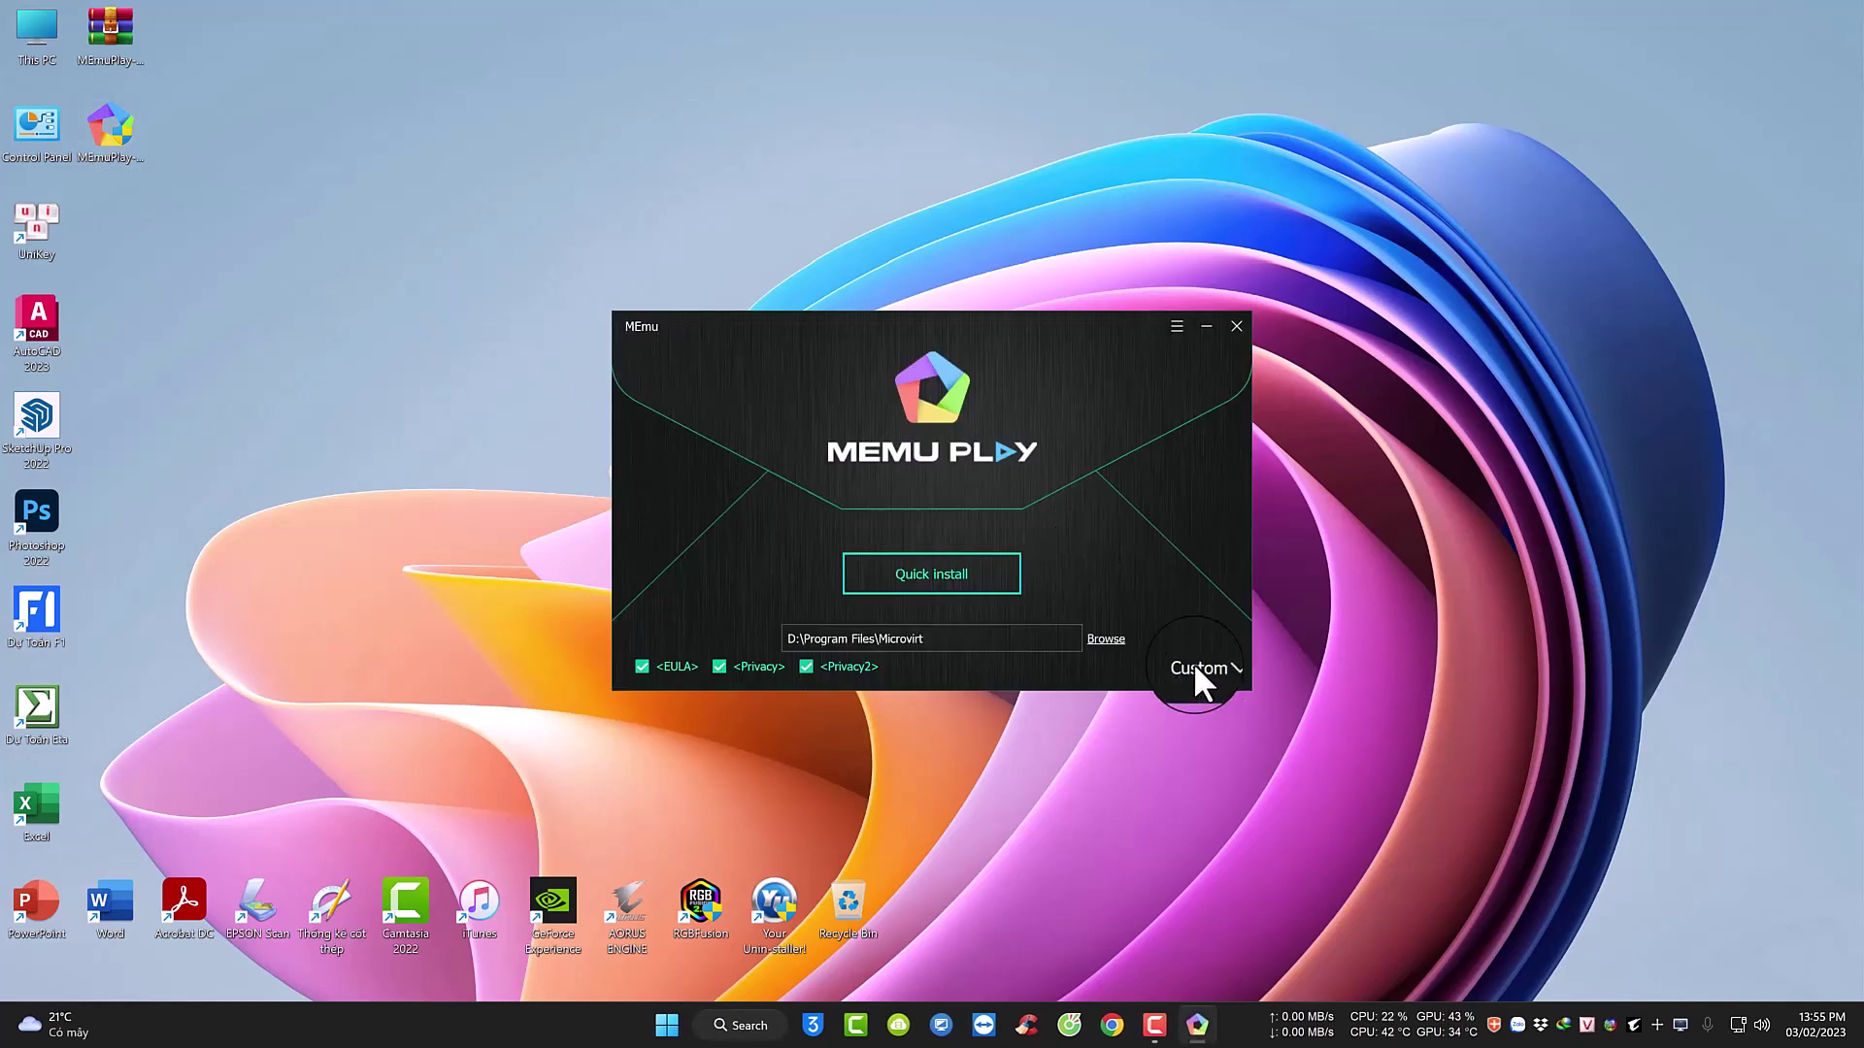
{"action": "left_click", "coordinate": [1105, 639]}
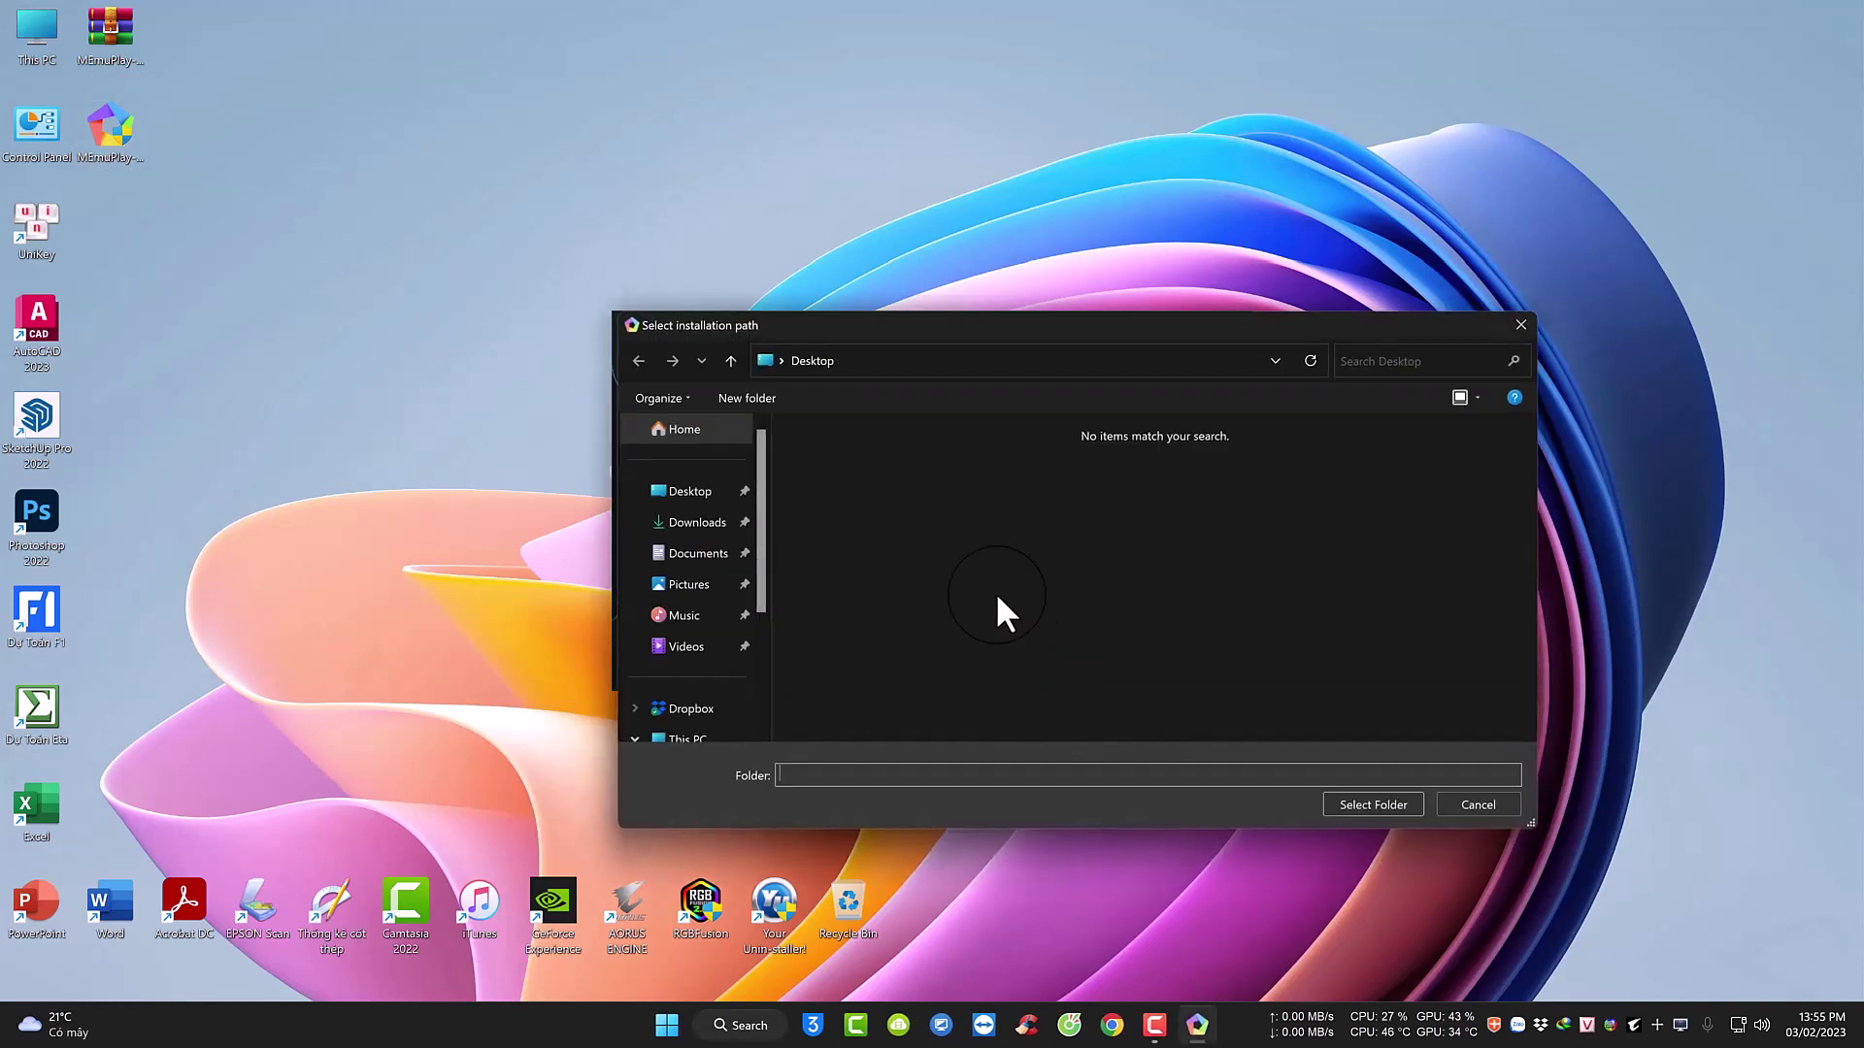
{"action": "left_click", "coordinate": [691, 720]}
{"action": "scroll", "coordinate": [693, 722], "scroll_direction": "down", "scroll_amount": 1}
{"action": "left_click", "coordinate": [687, 714]}
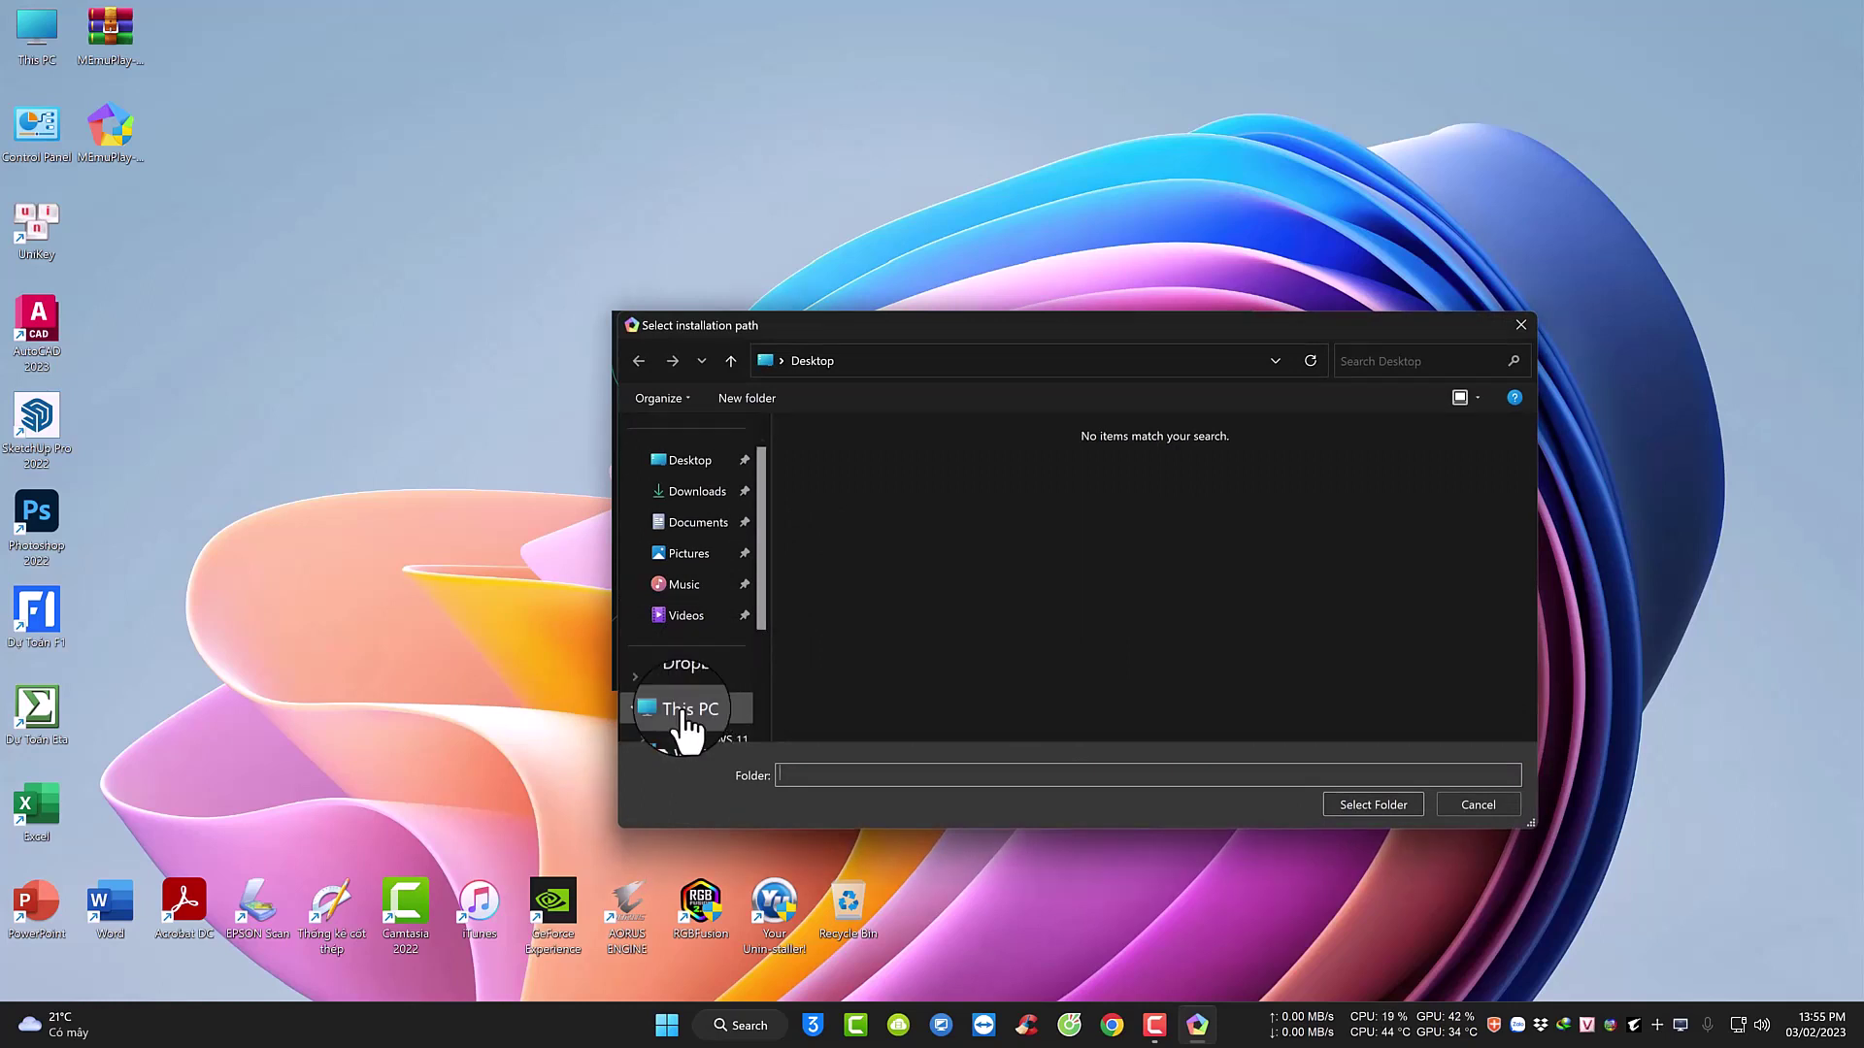
{"action": "double_click", "coordinate": [918, 480]}
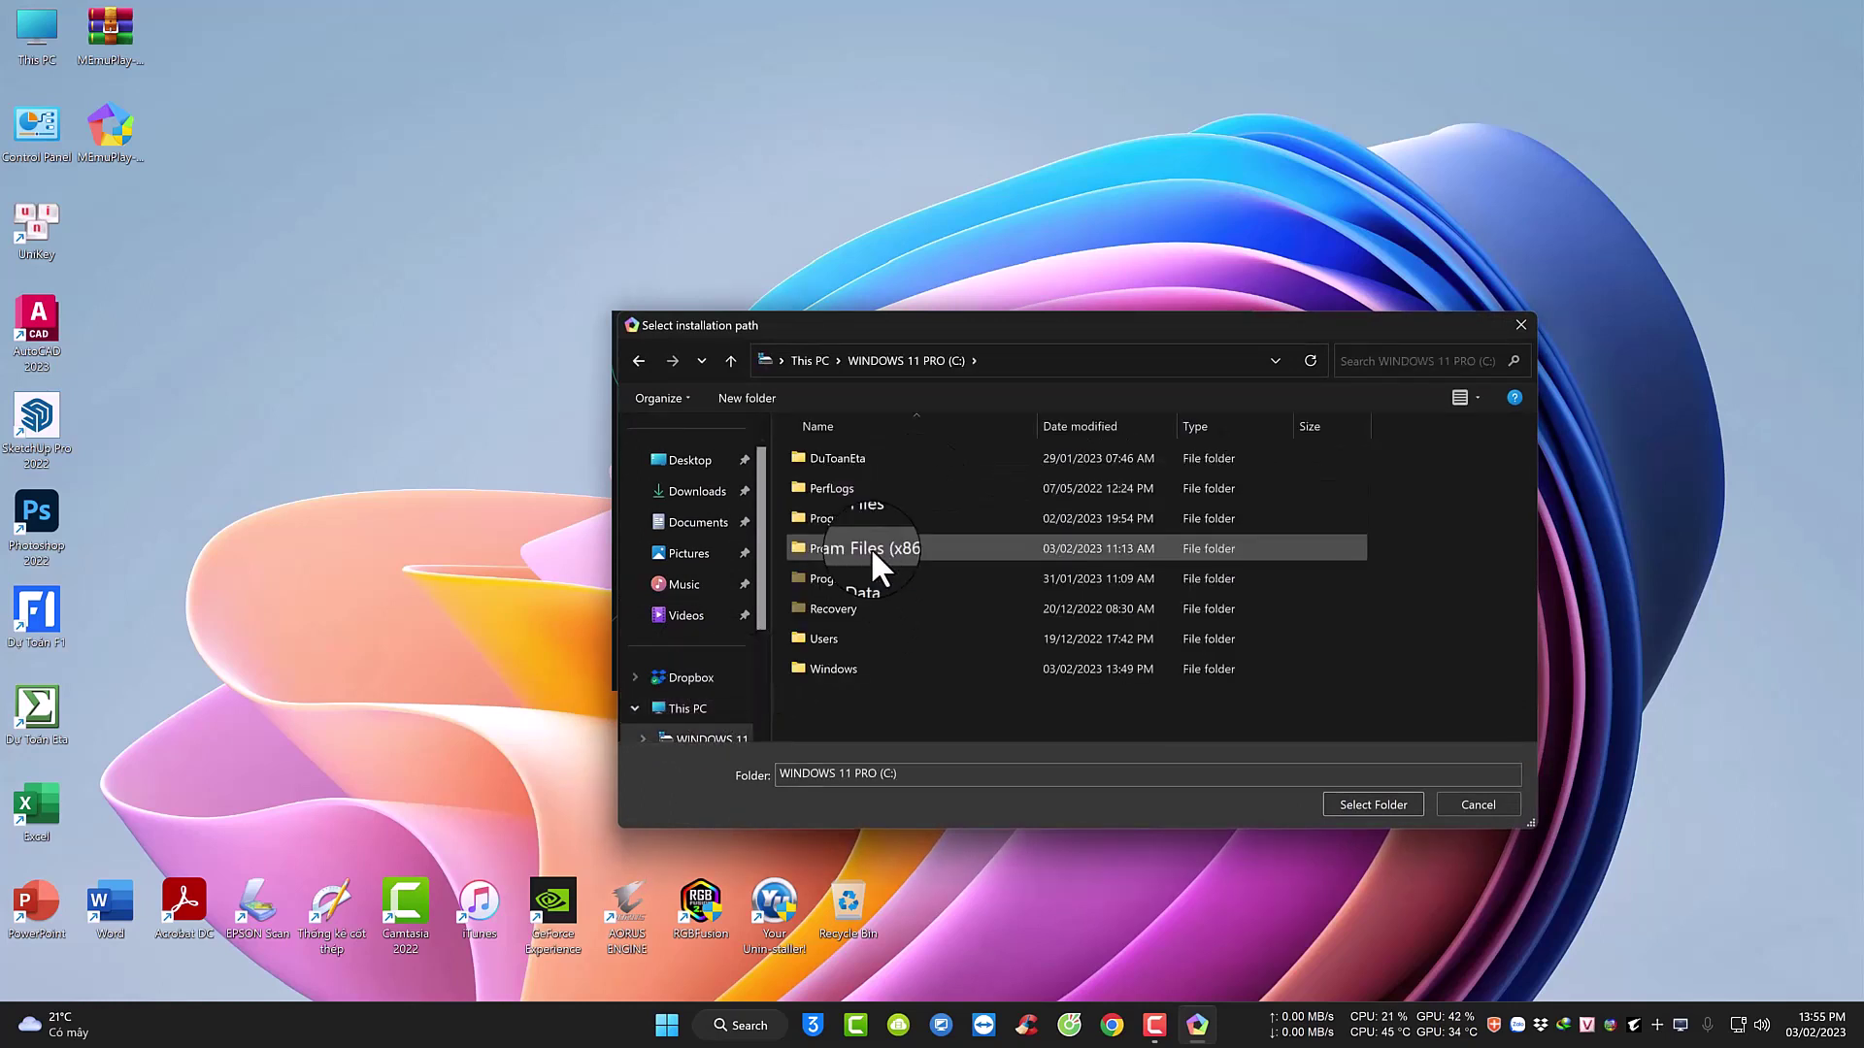
{"action": "left_click", "coordinate": [870, 547]}
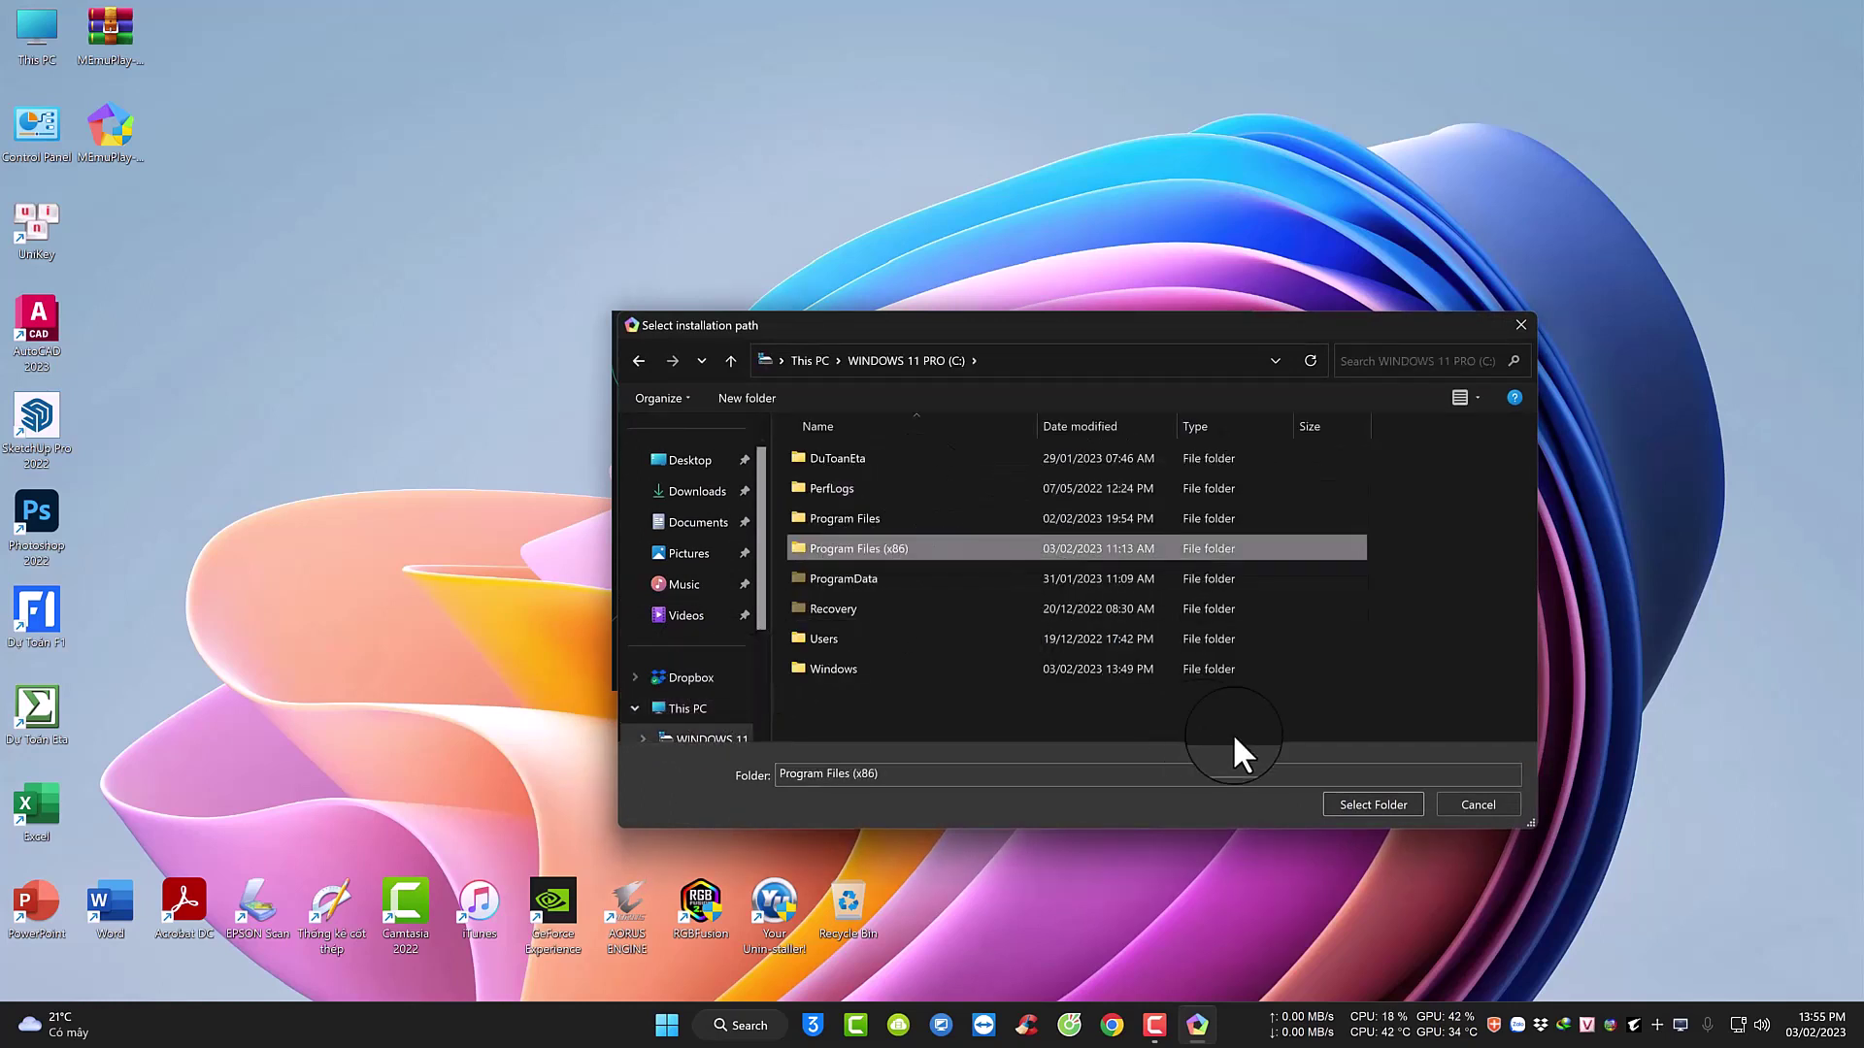
{"action": "left_click", "coordinate": [1351, 804]}
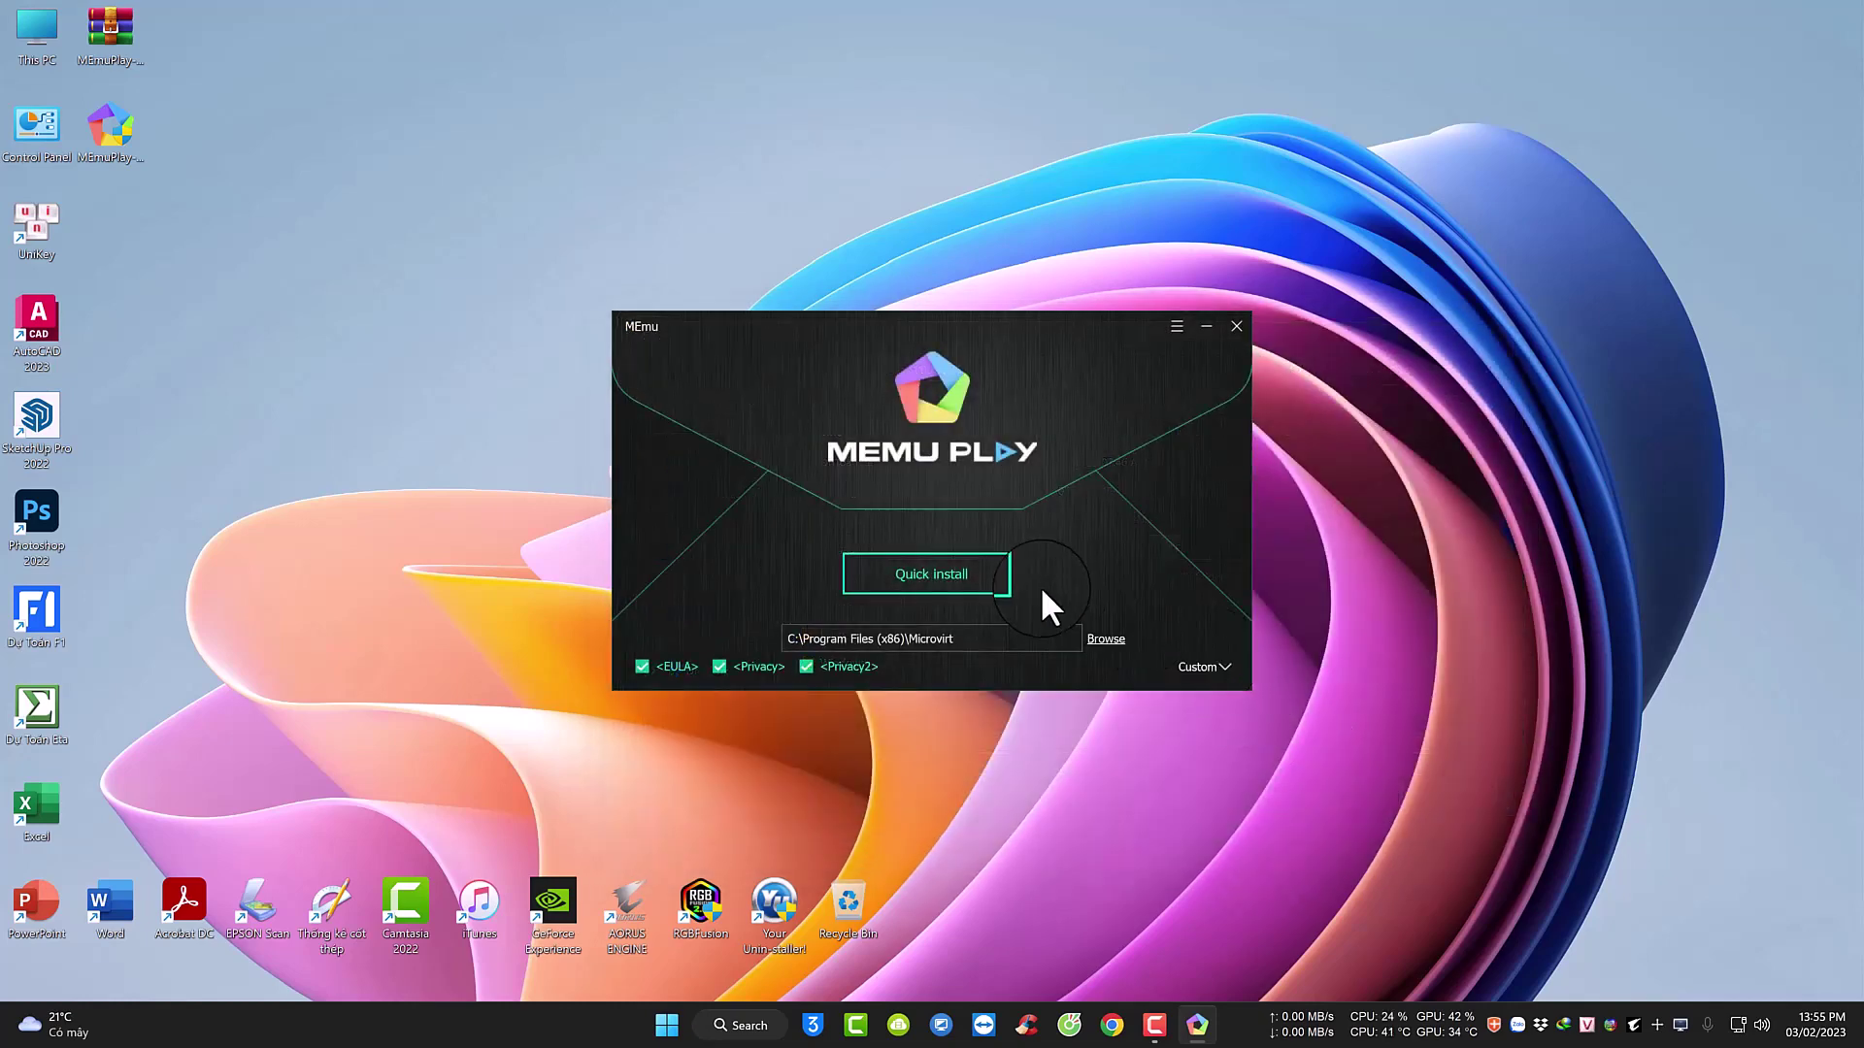
{"action": "left_click", "coordinate": [929, 588]}
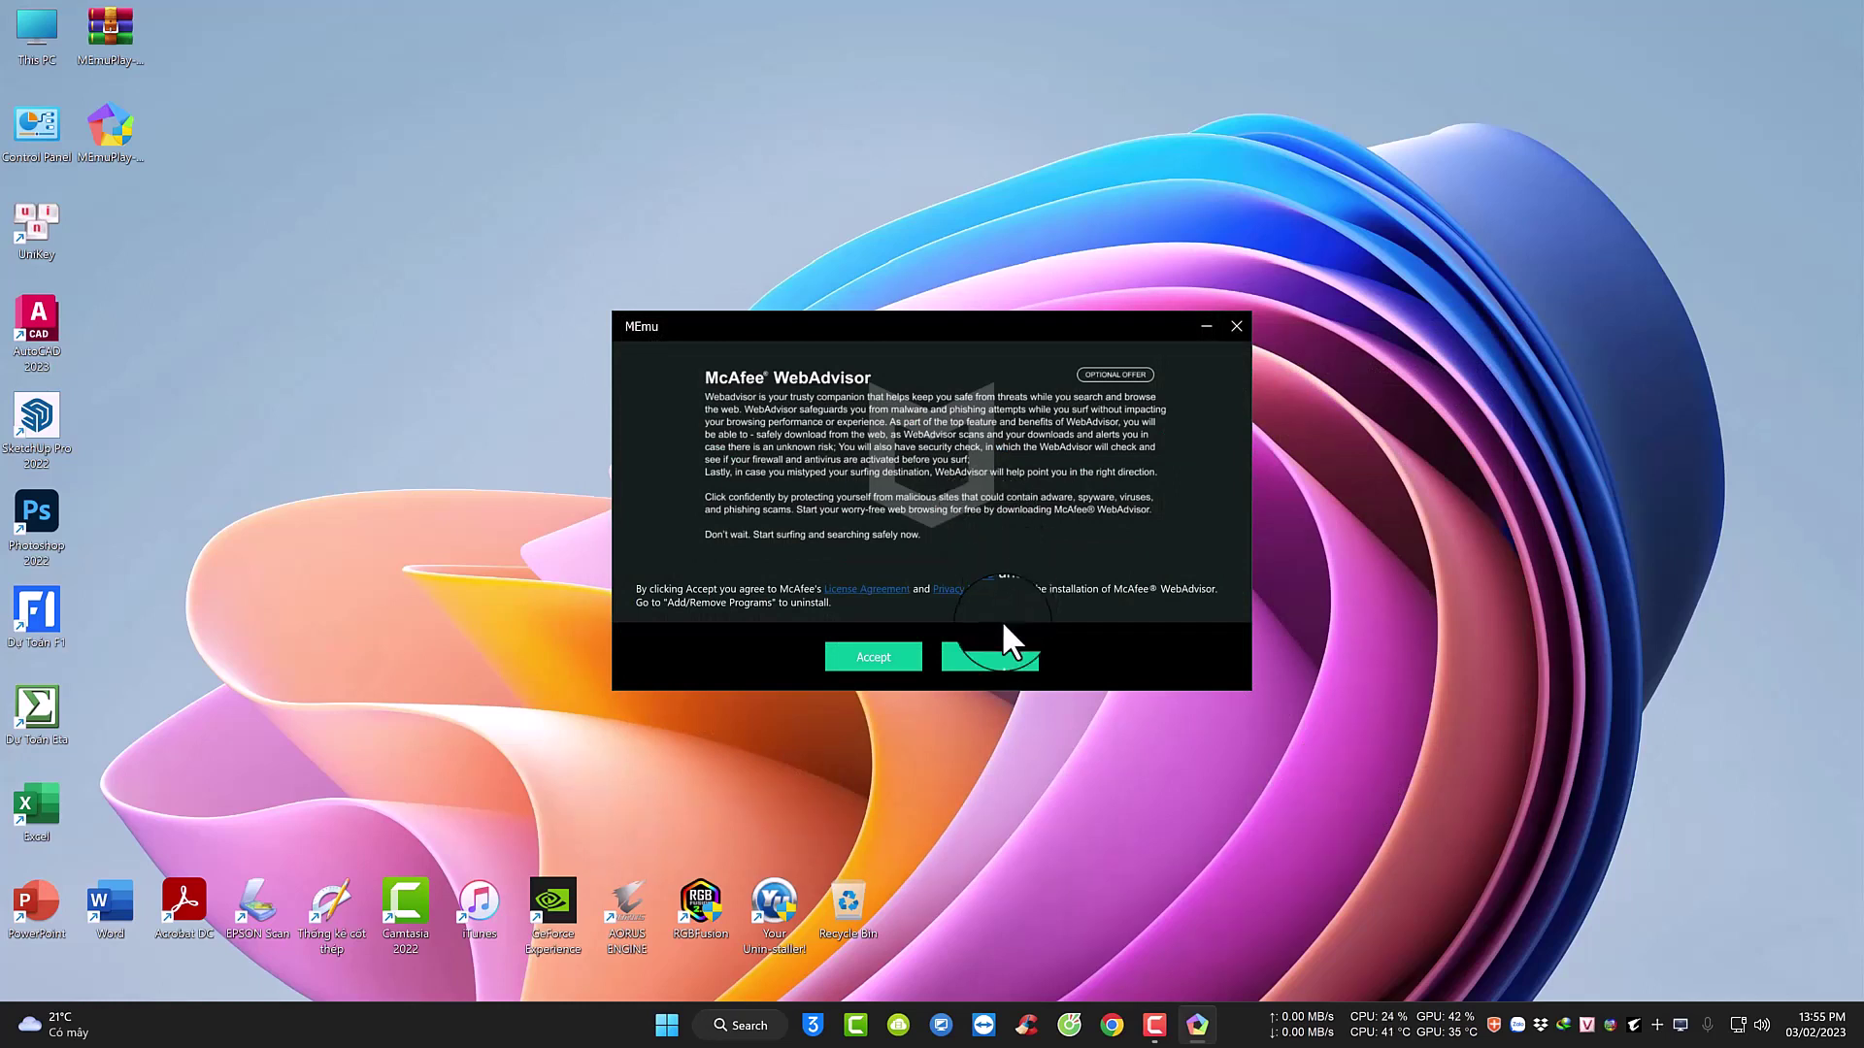
{"action": "left_click", "coordinate": [987, 655]}
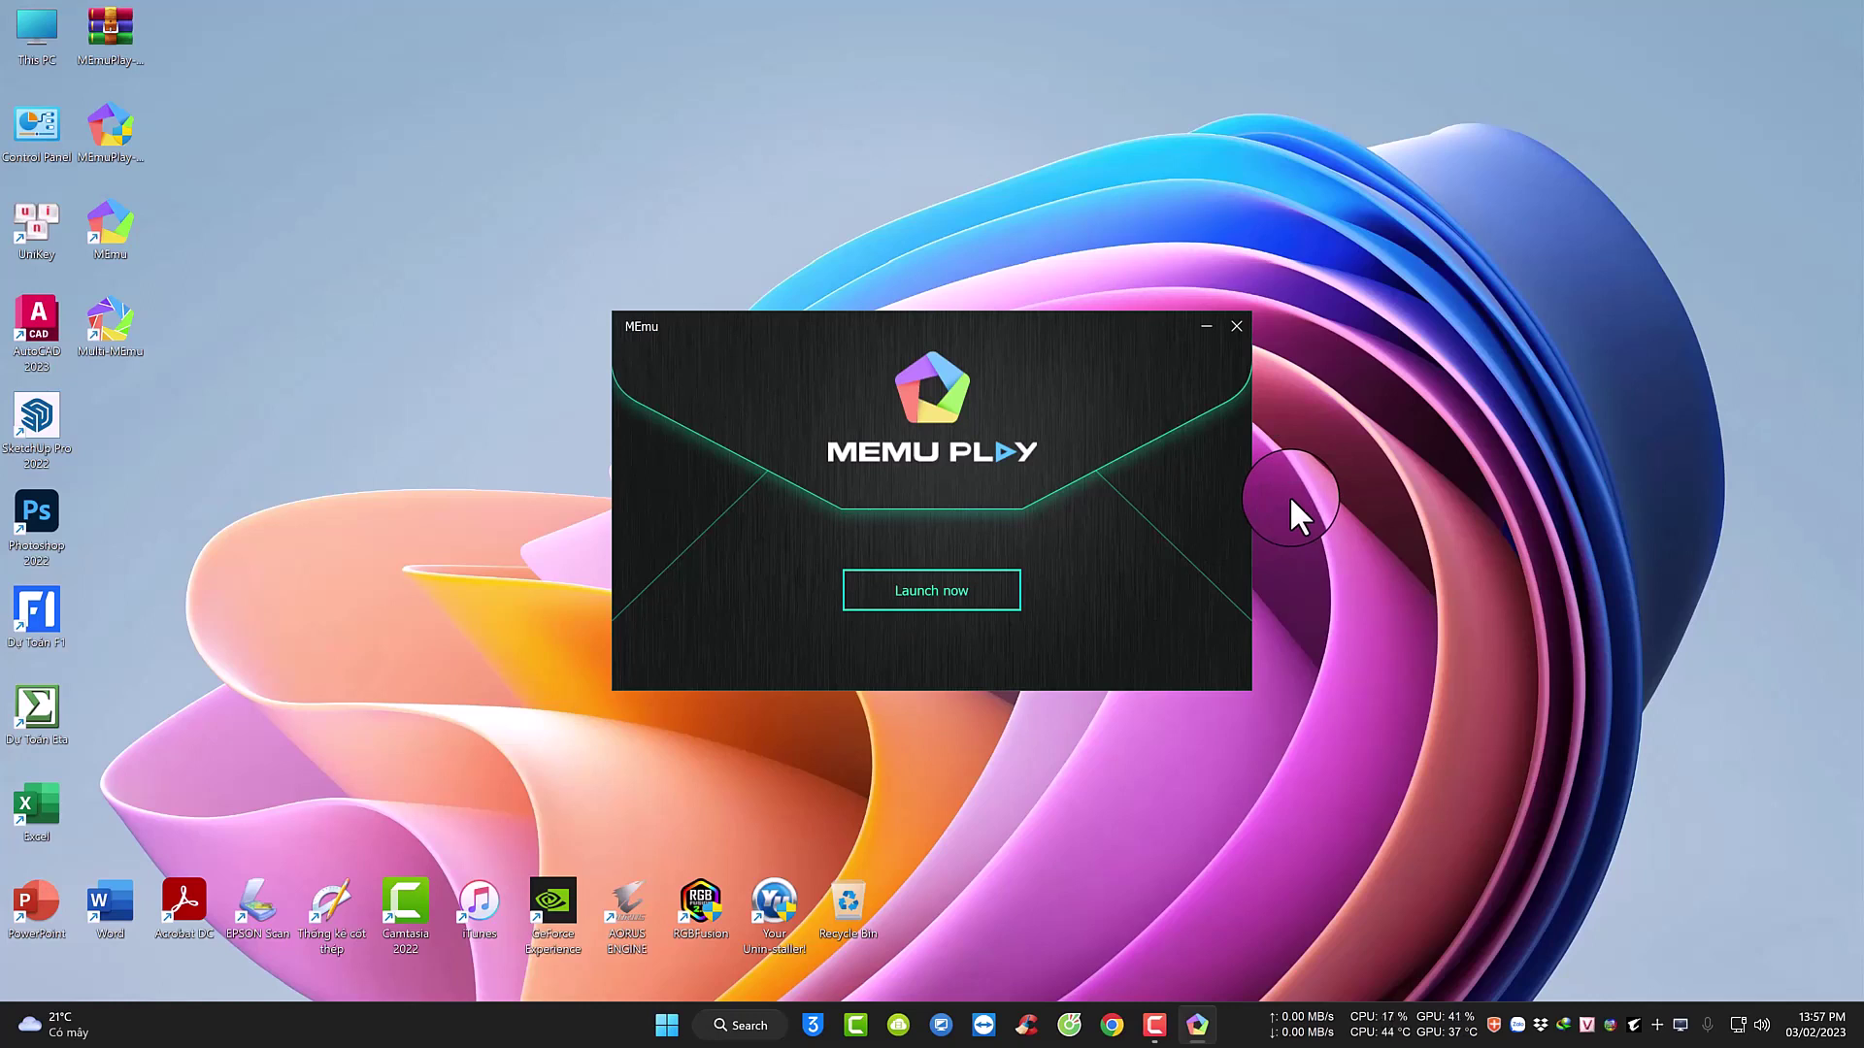
Close the completed installer and launch MEmu Play from its desktop shortcut.
{"action": "left_click", "coordinate": [1238, 331]}
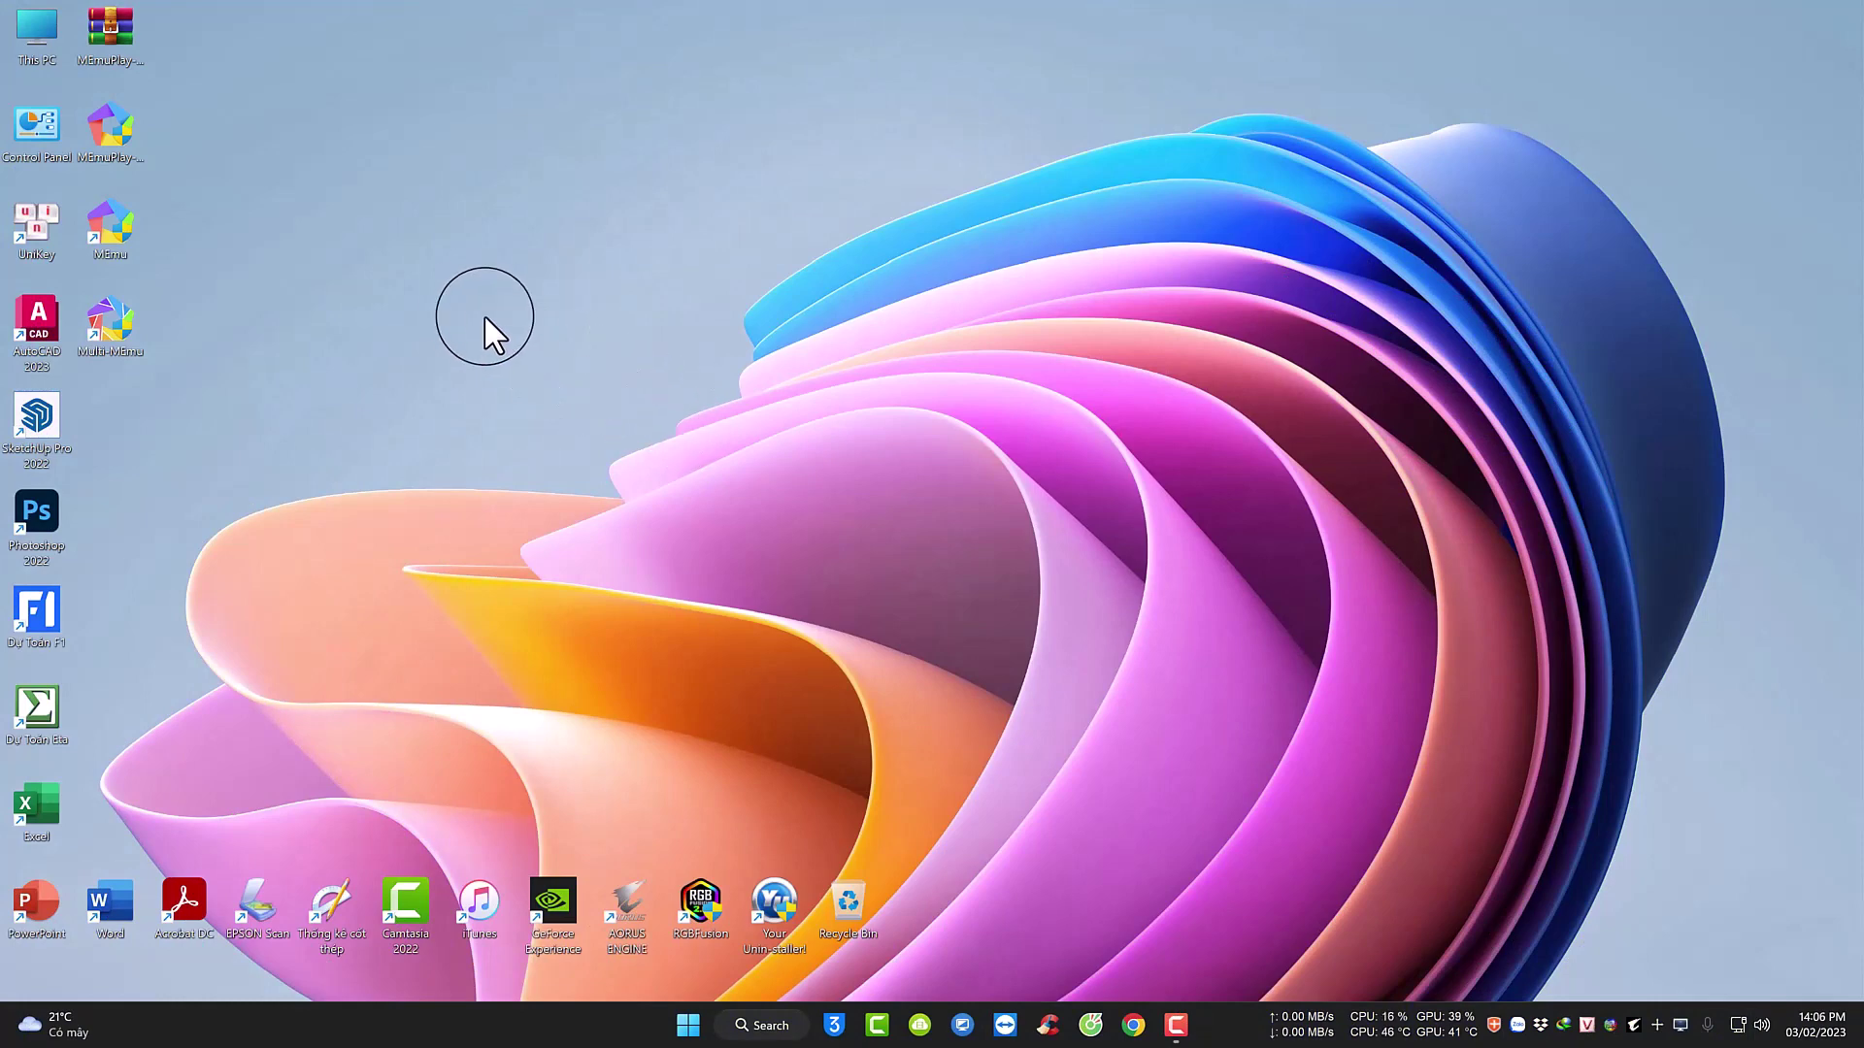
{"action": "right_click", "coordinate": [123, 232]}
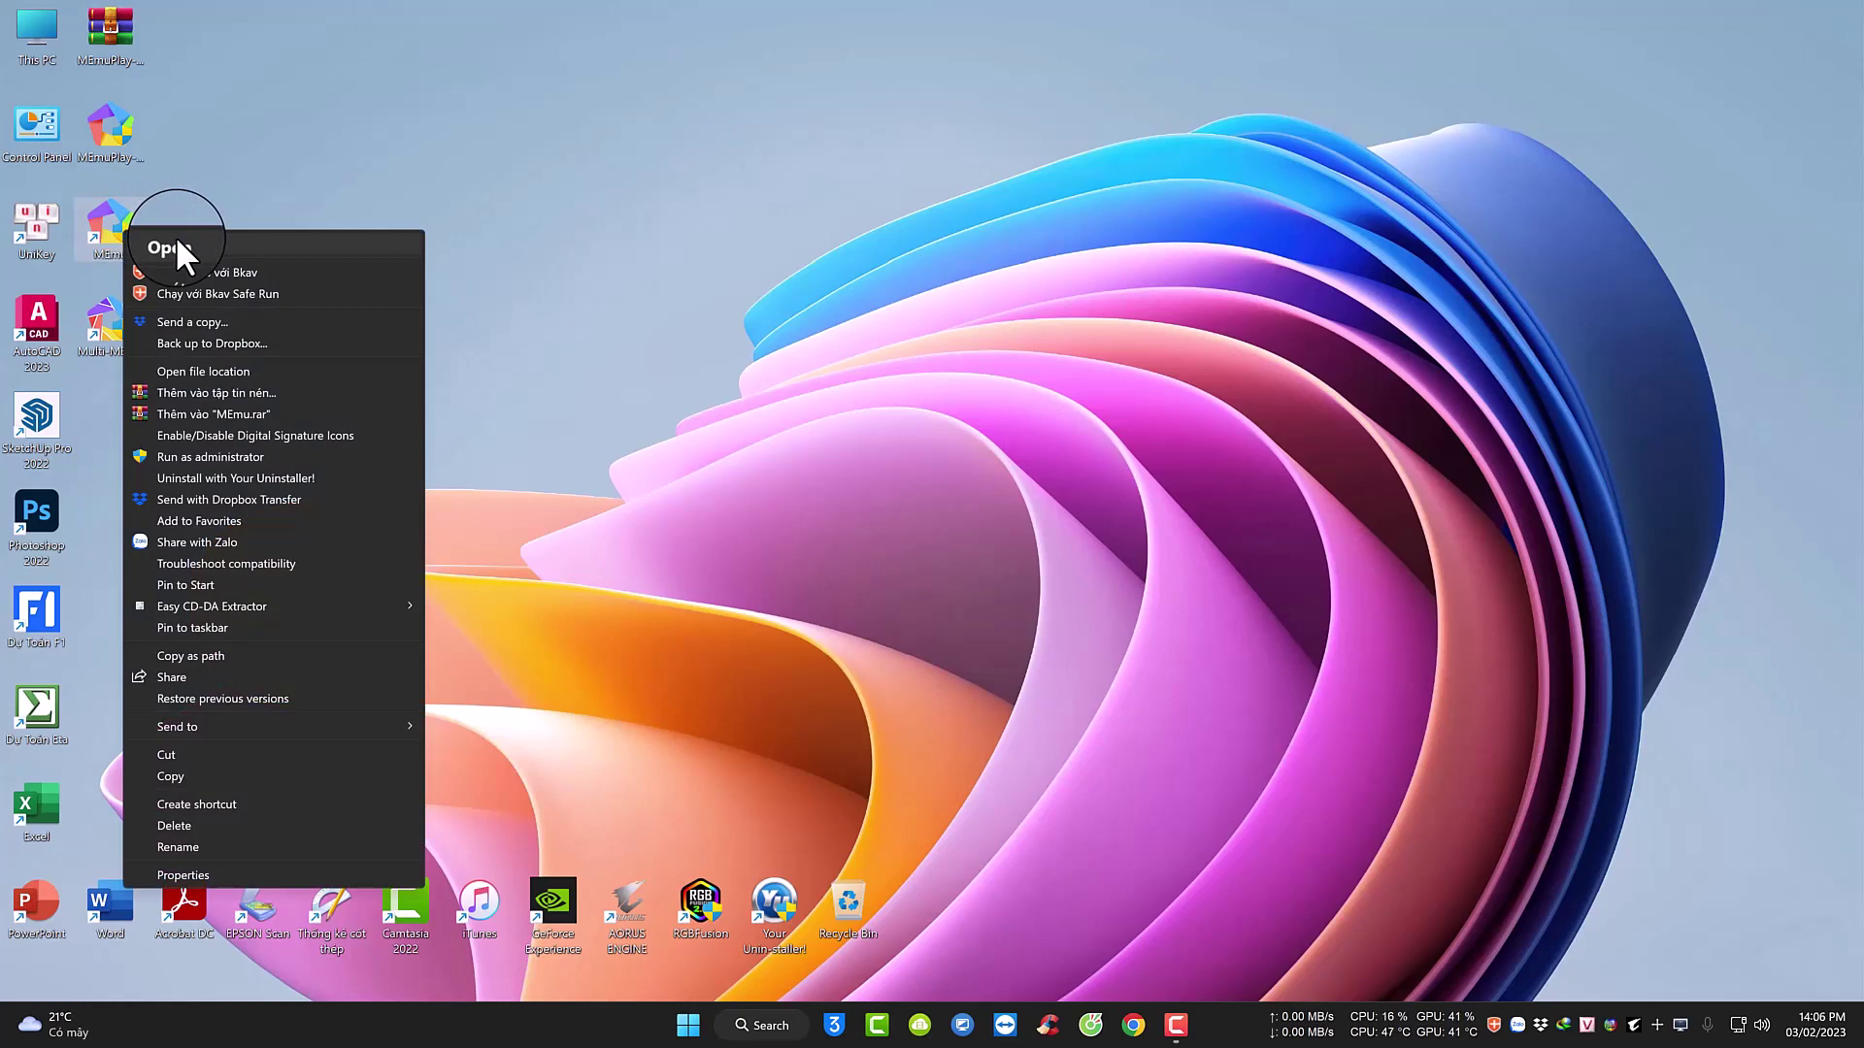
{"action": "left_click", "coordinate": [177, 241]}
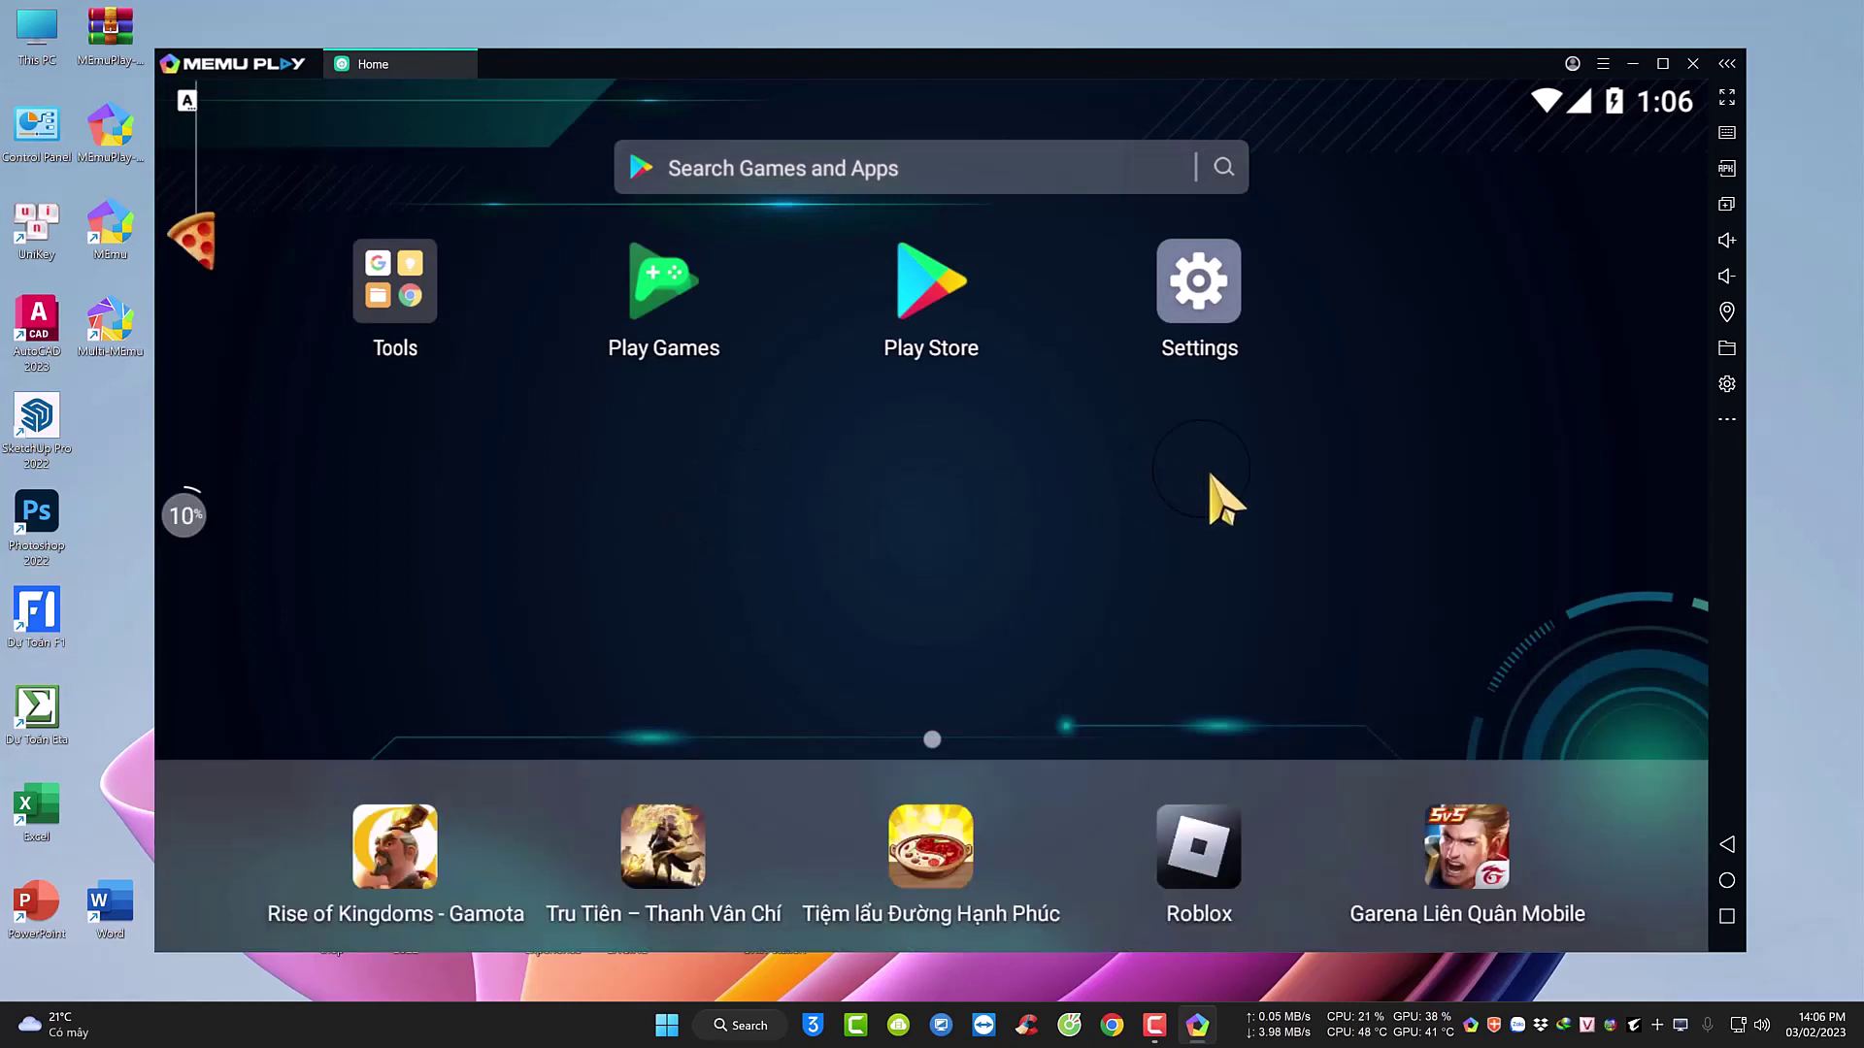
Add Tiếng Việt (Việt Nam) in Android's Languages & input settings, searching 'vi'.
{"action": "left_click", "coordinate": [1213, 291]}
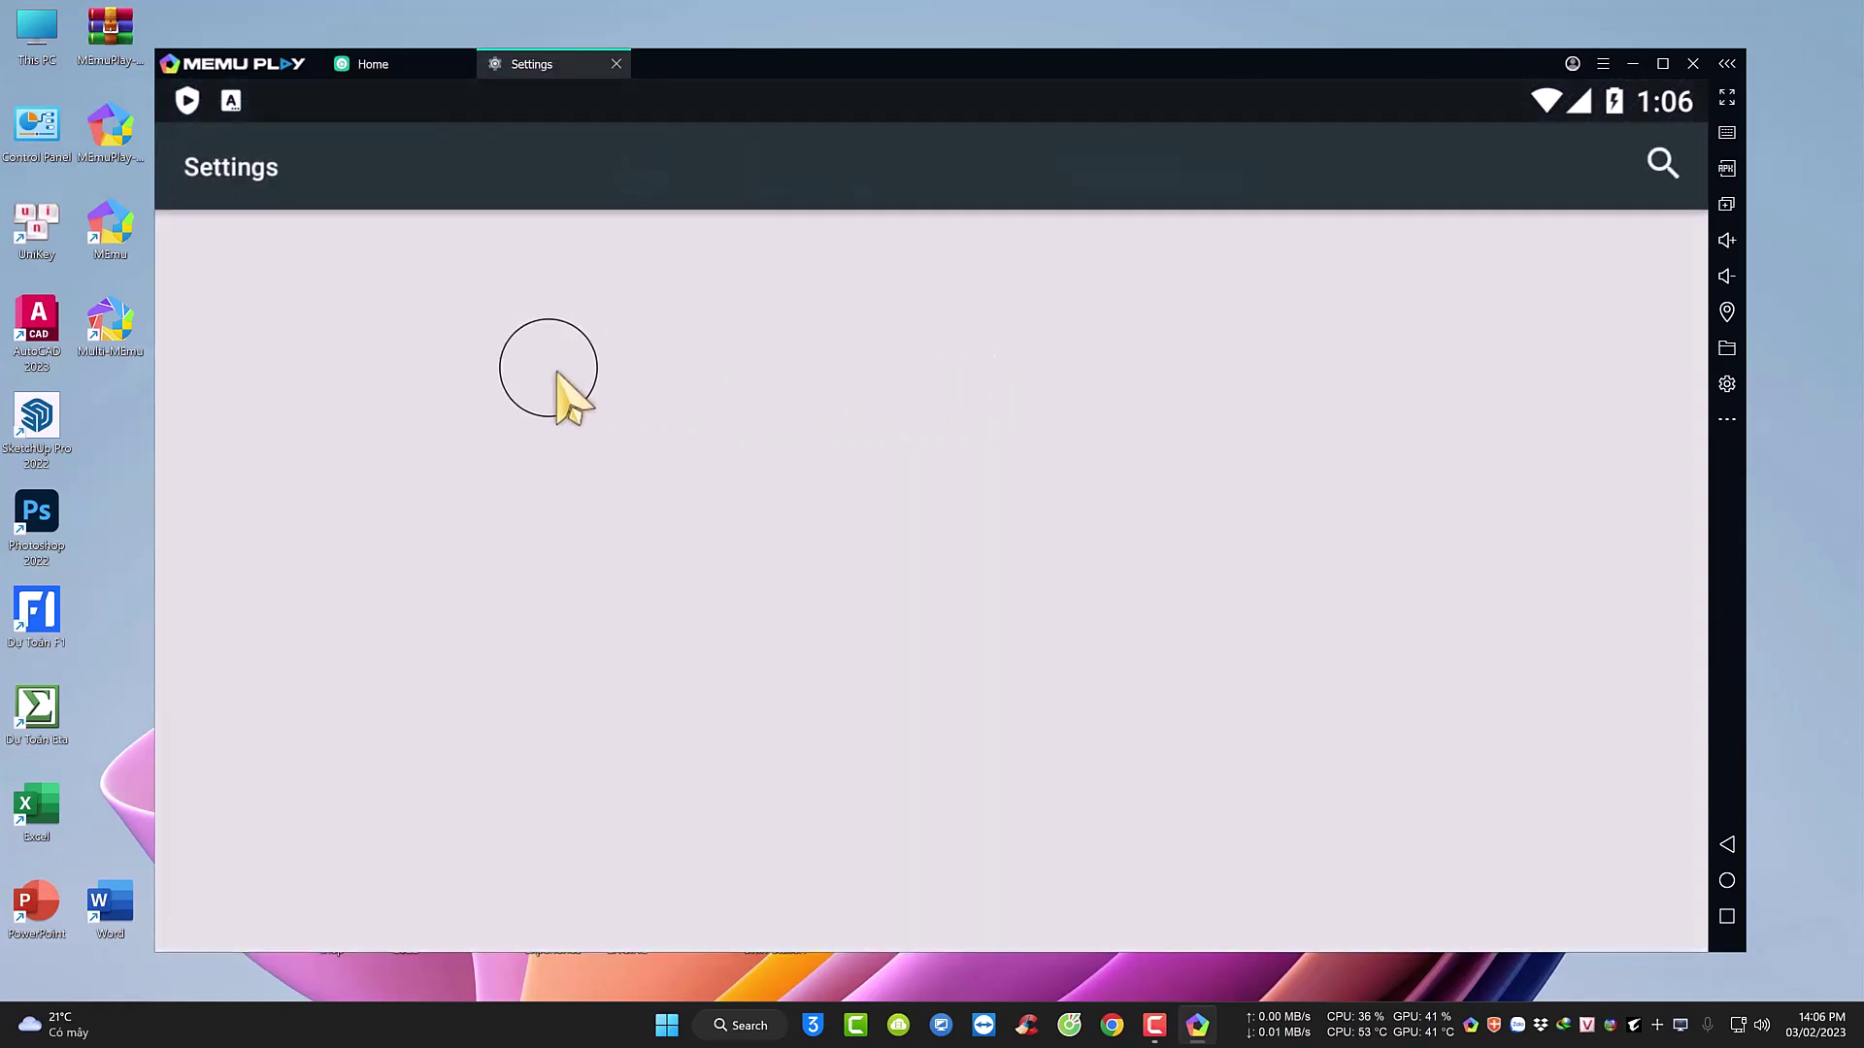
{"action": "scroll", "coordinate": [574, 641], "scroll_direction": "down", "scroll_amount": 1}
{"action": "scroll", "coordinate": [573, 631], "scroll_direction": "down", "scroll_amount": 10}
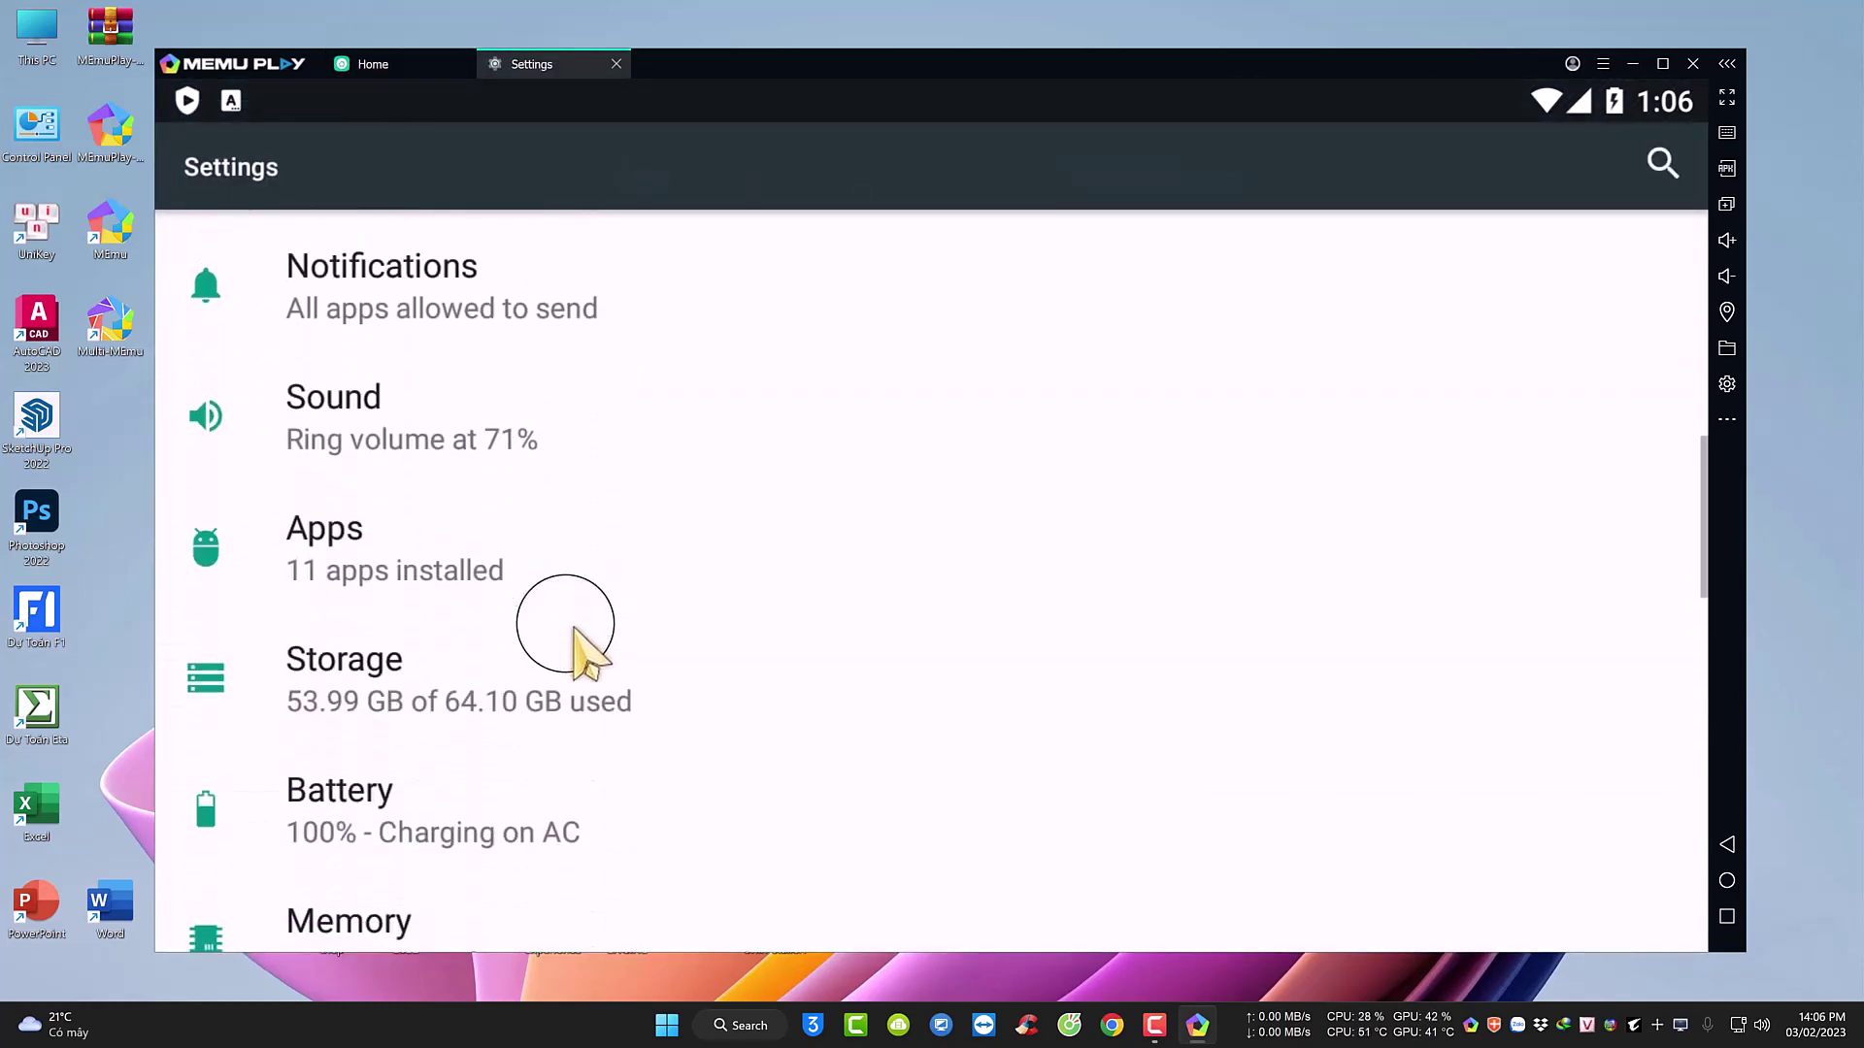
{"action": "scroll", "coordinate": [575, 629], "scroll_direction": "down", "scroll_amount": 4}
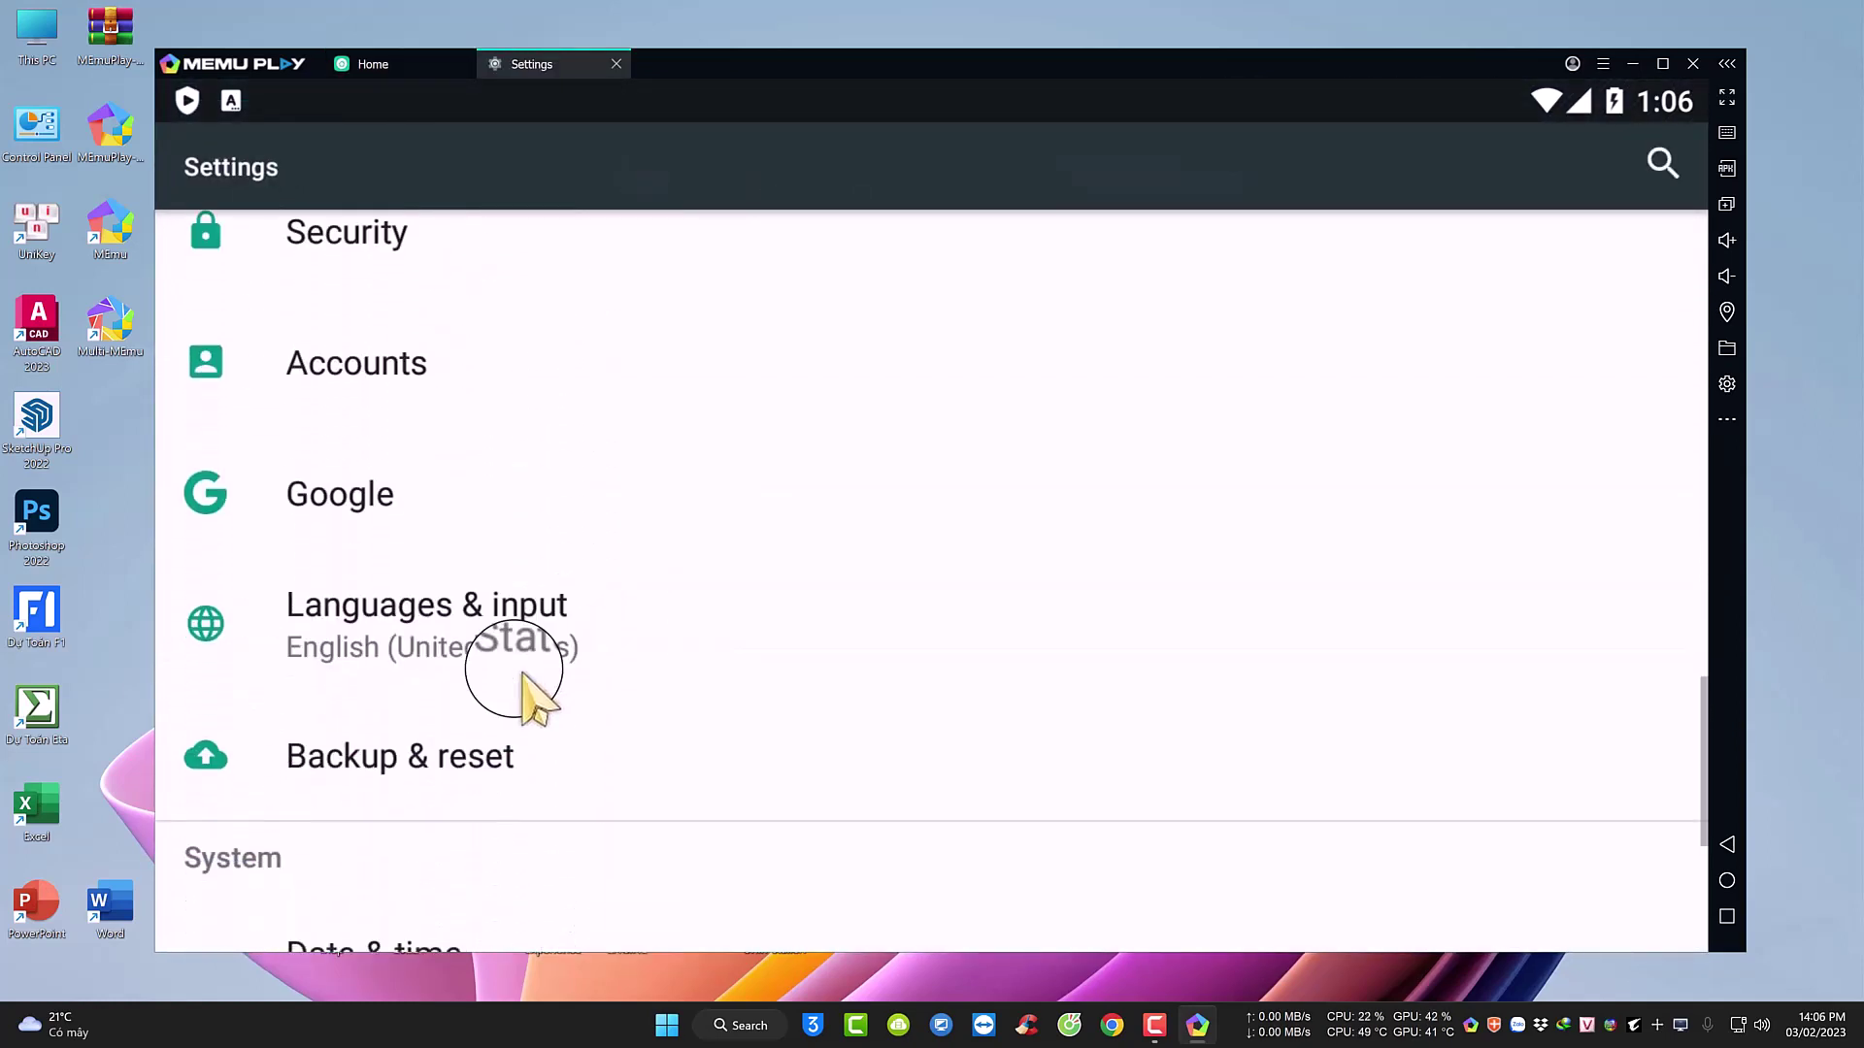
{"action": "left_click", "coordinate": [487, 643]}
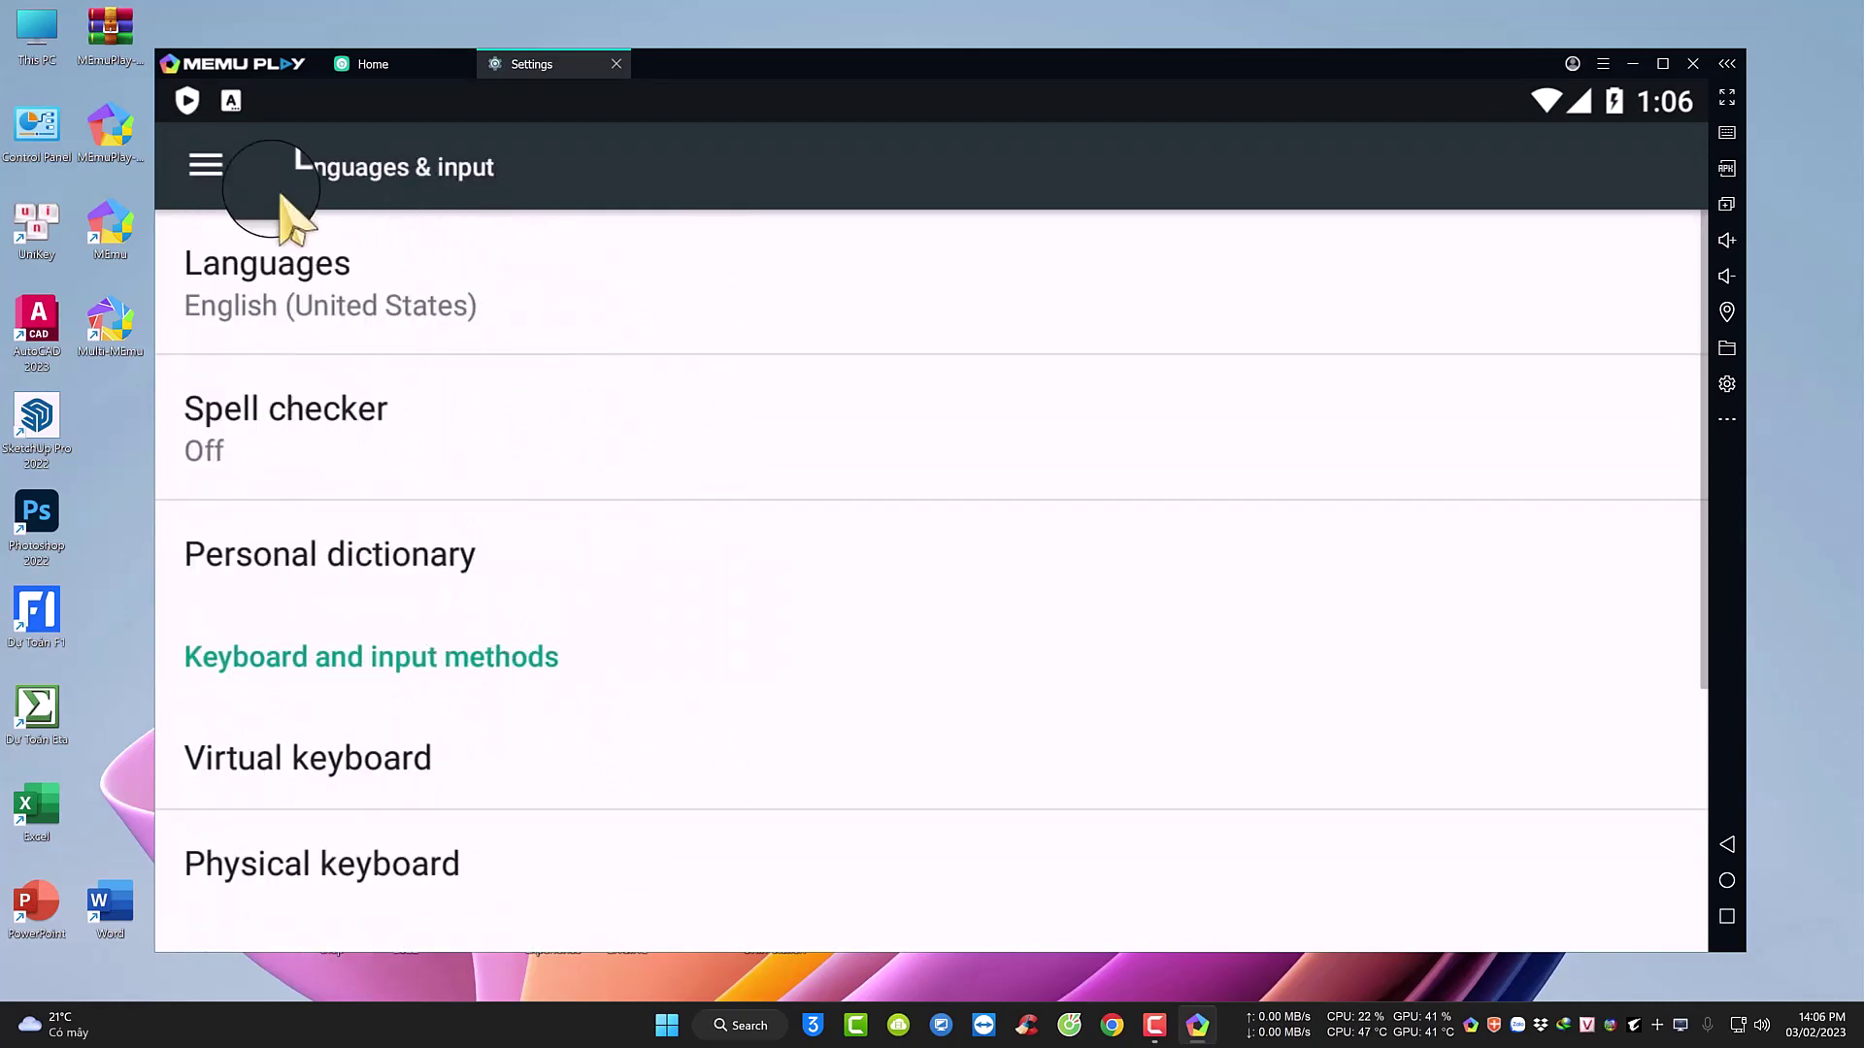
{"action": "left_click", "coordinate": [334, 296]}
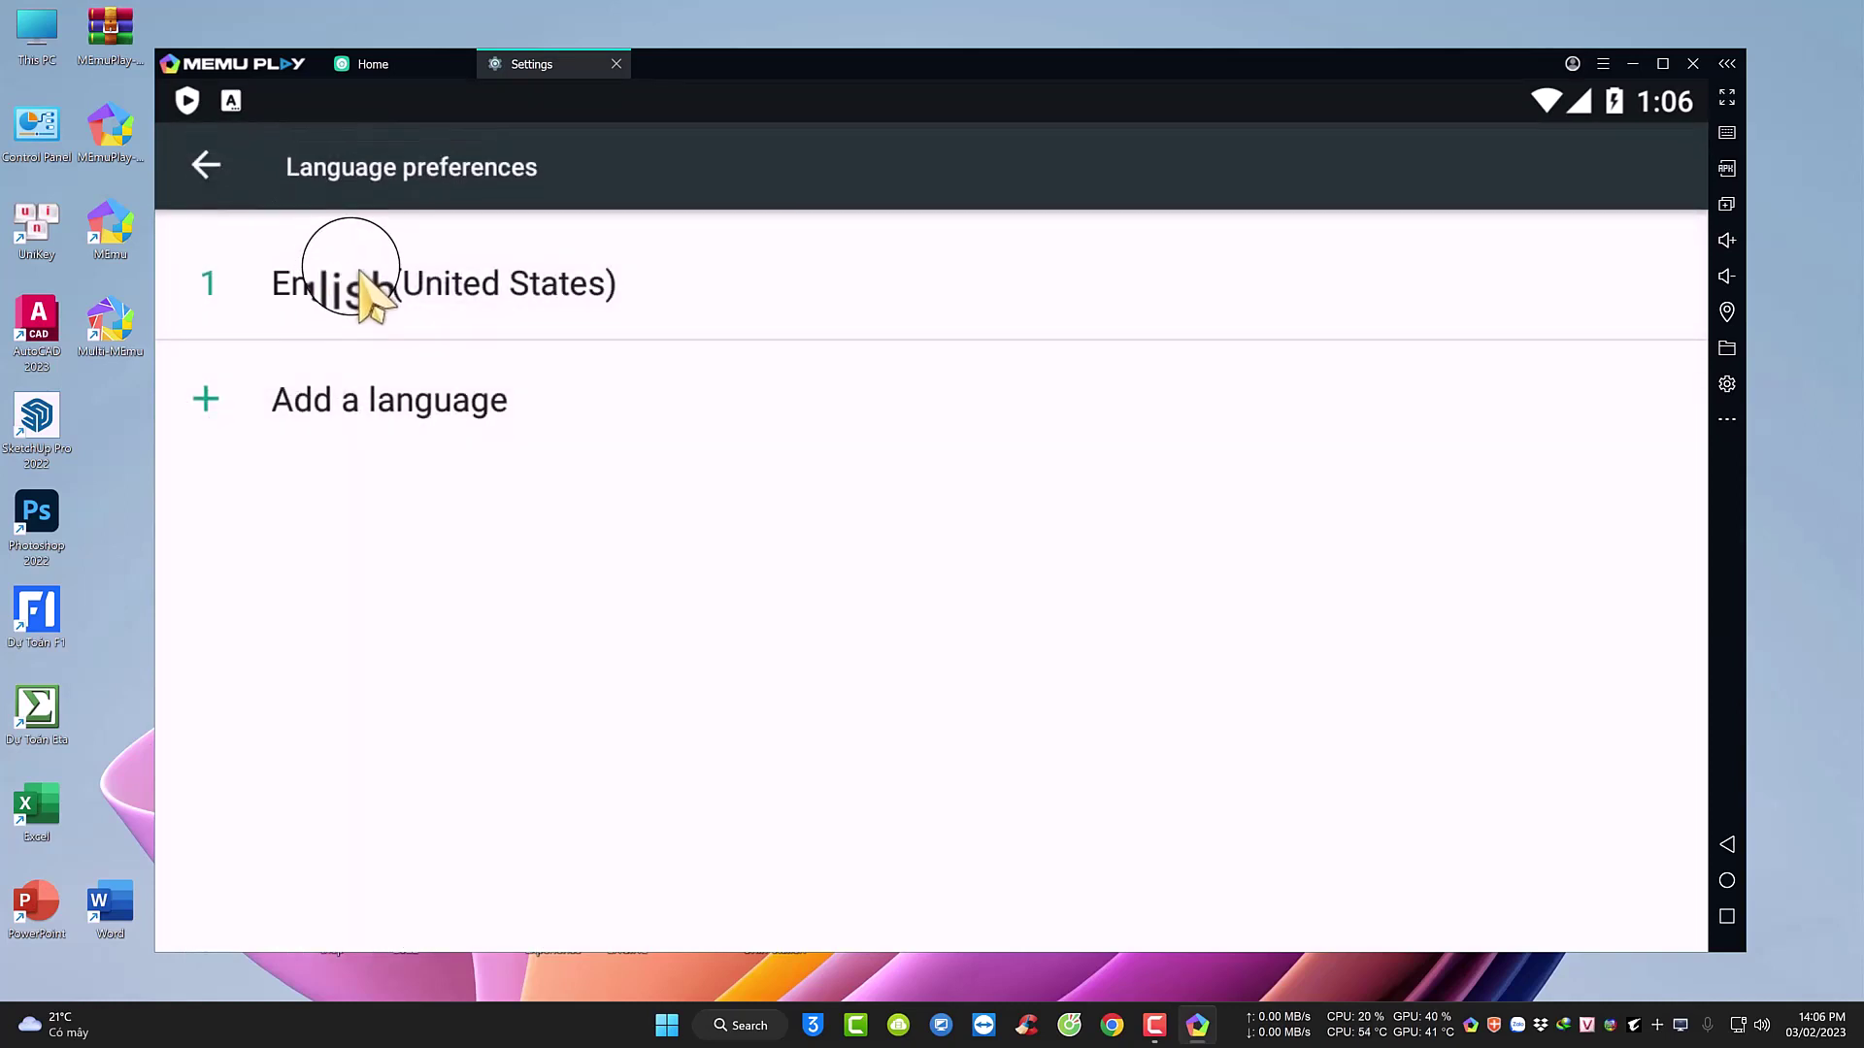
{"action": "left_click", "coordinate": [349, 401]}
{"action": "left_click", "coordinate": [1662, 167]}
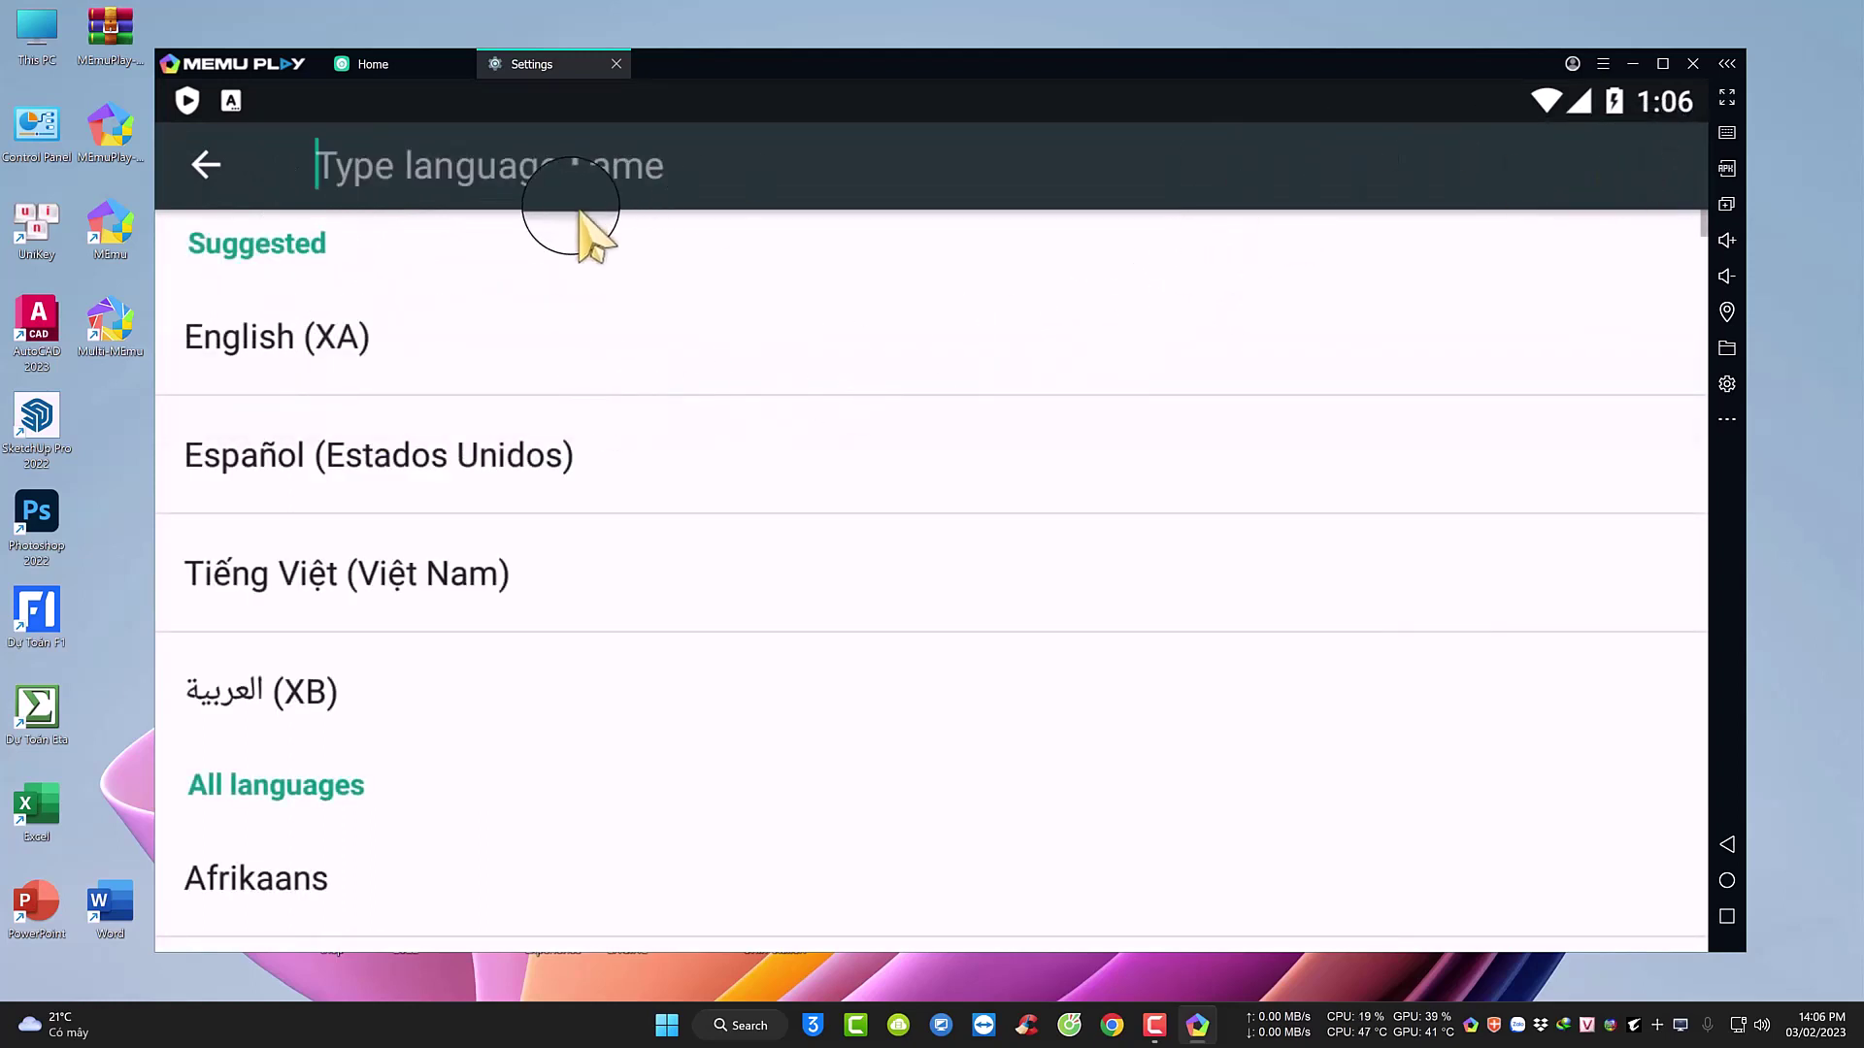
{"action": "type", "text": "vi"}
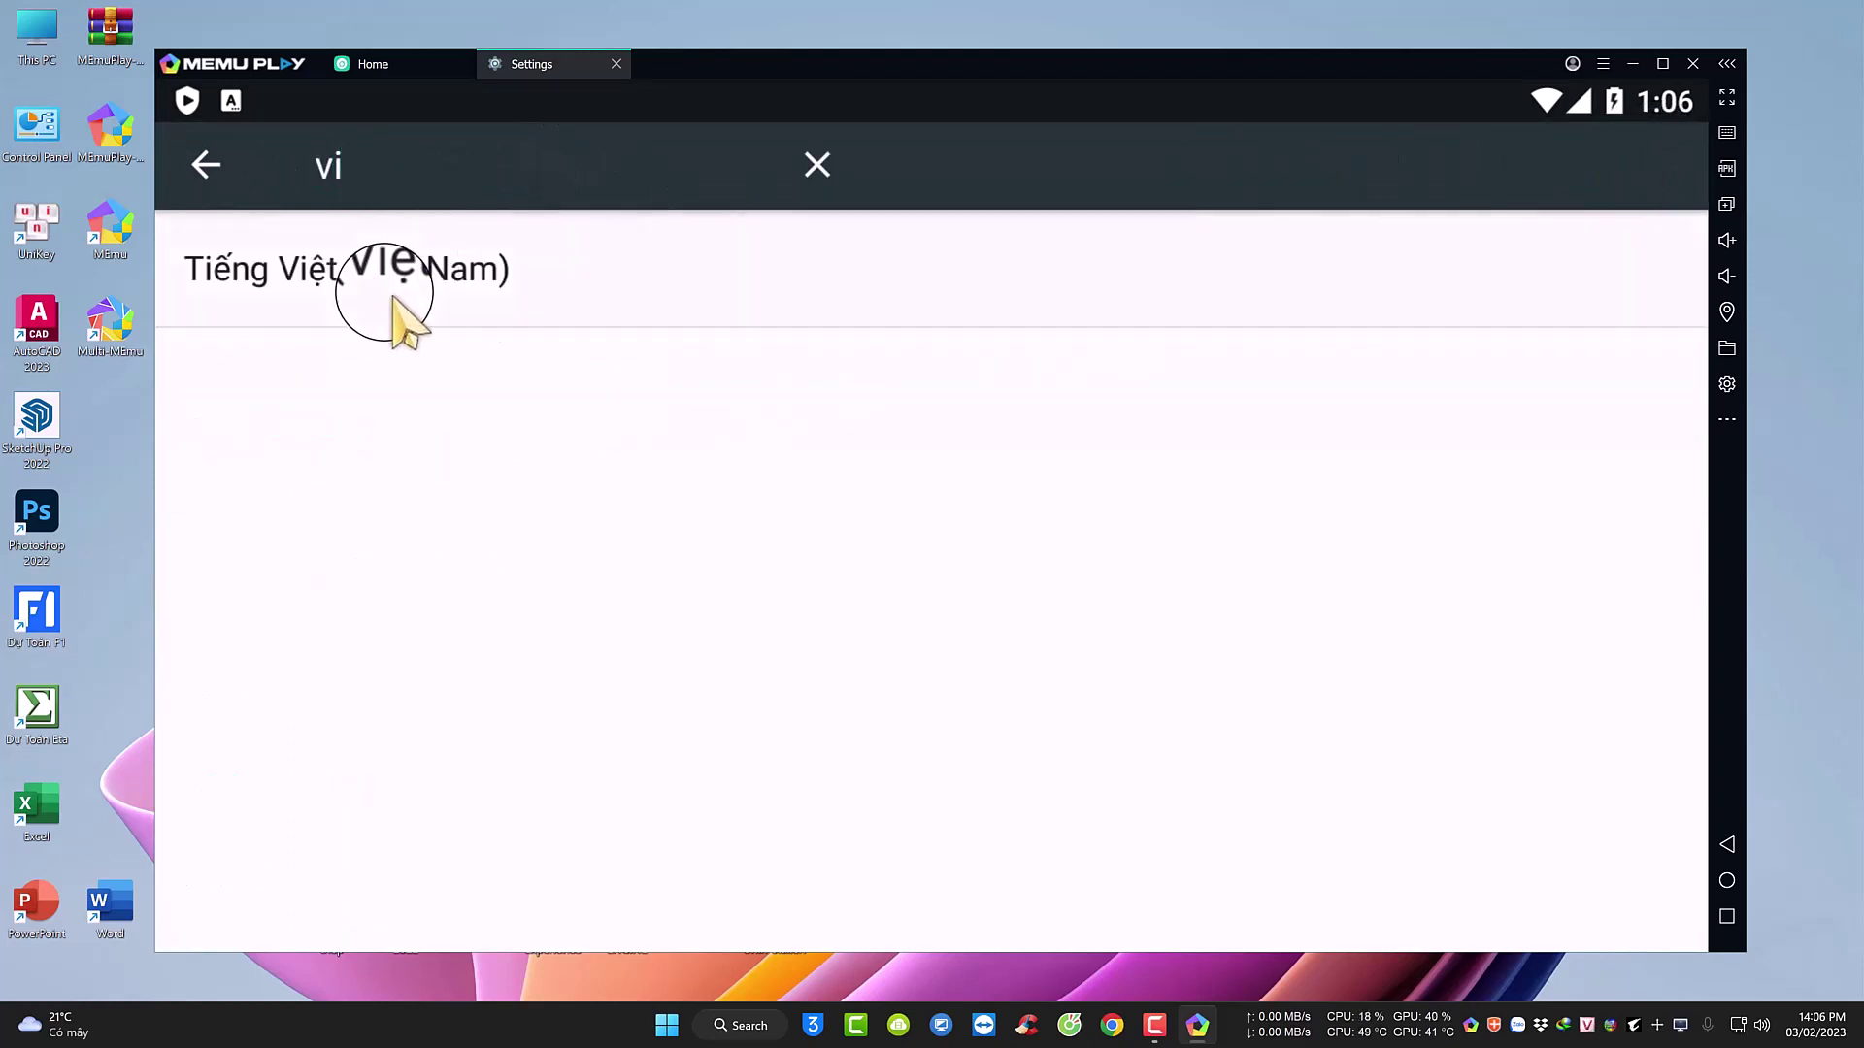
{"action": "left_click", "coordinate": [388, 294]}
Remove English (United States) from the language list and return to the home screen.
{"action": "left_click", "coordinate": [1662, 167]}
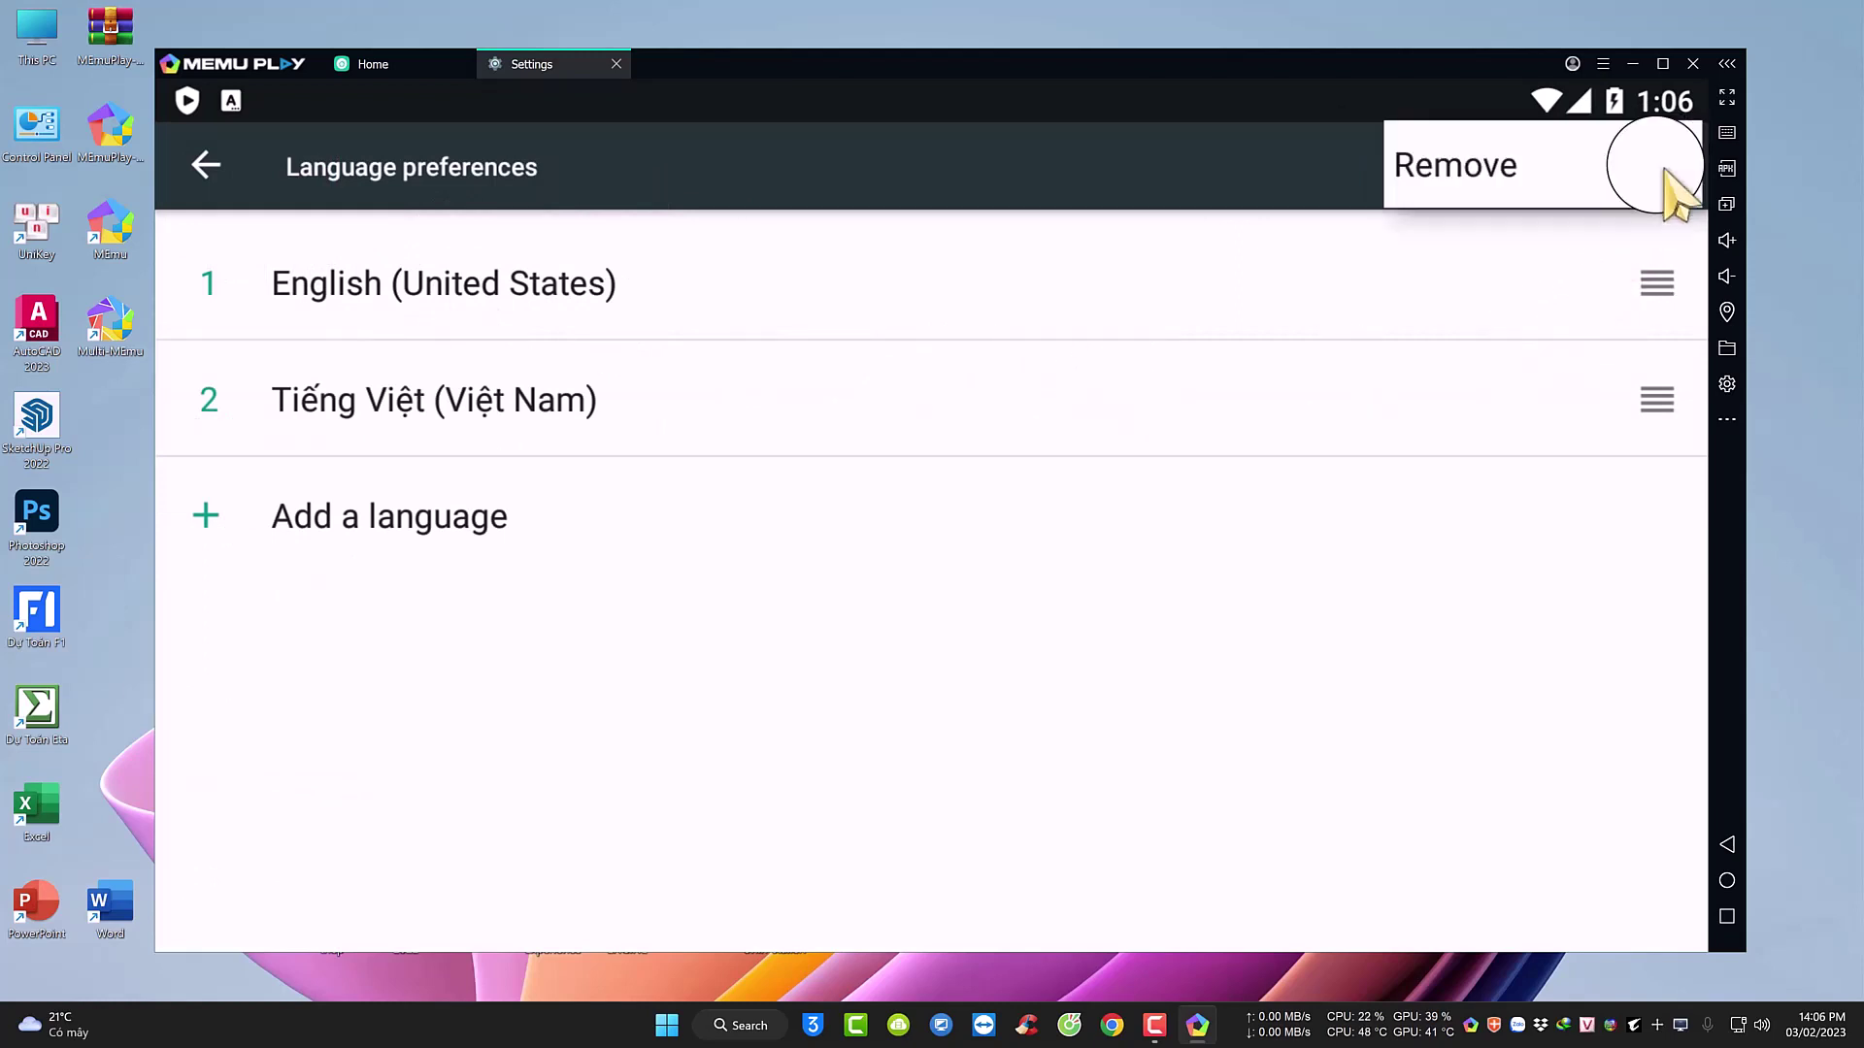
{"action": "left_click", "coordinate": [1502, 180]}
{"action": "left_click", "coordinate": [216, 286]}
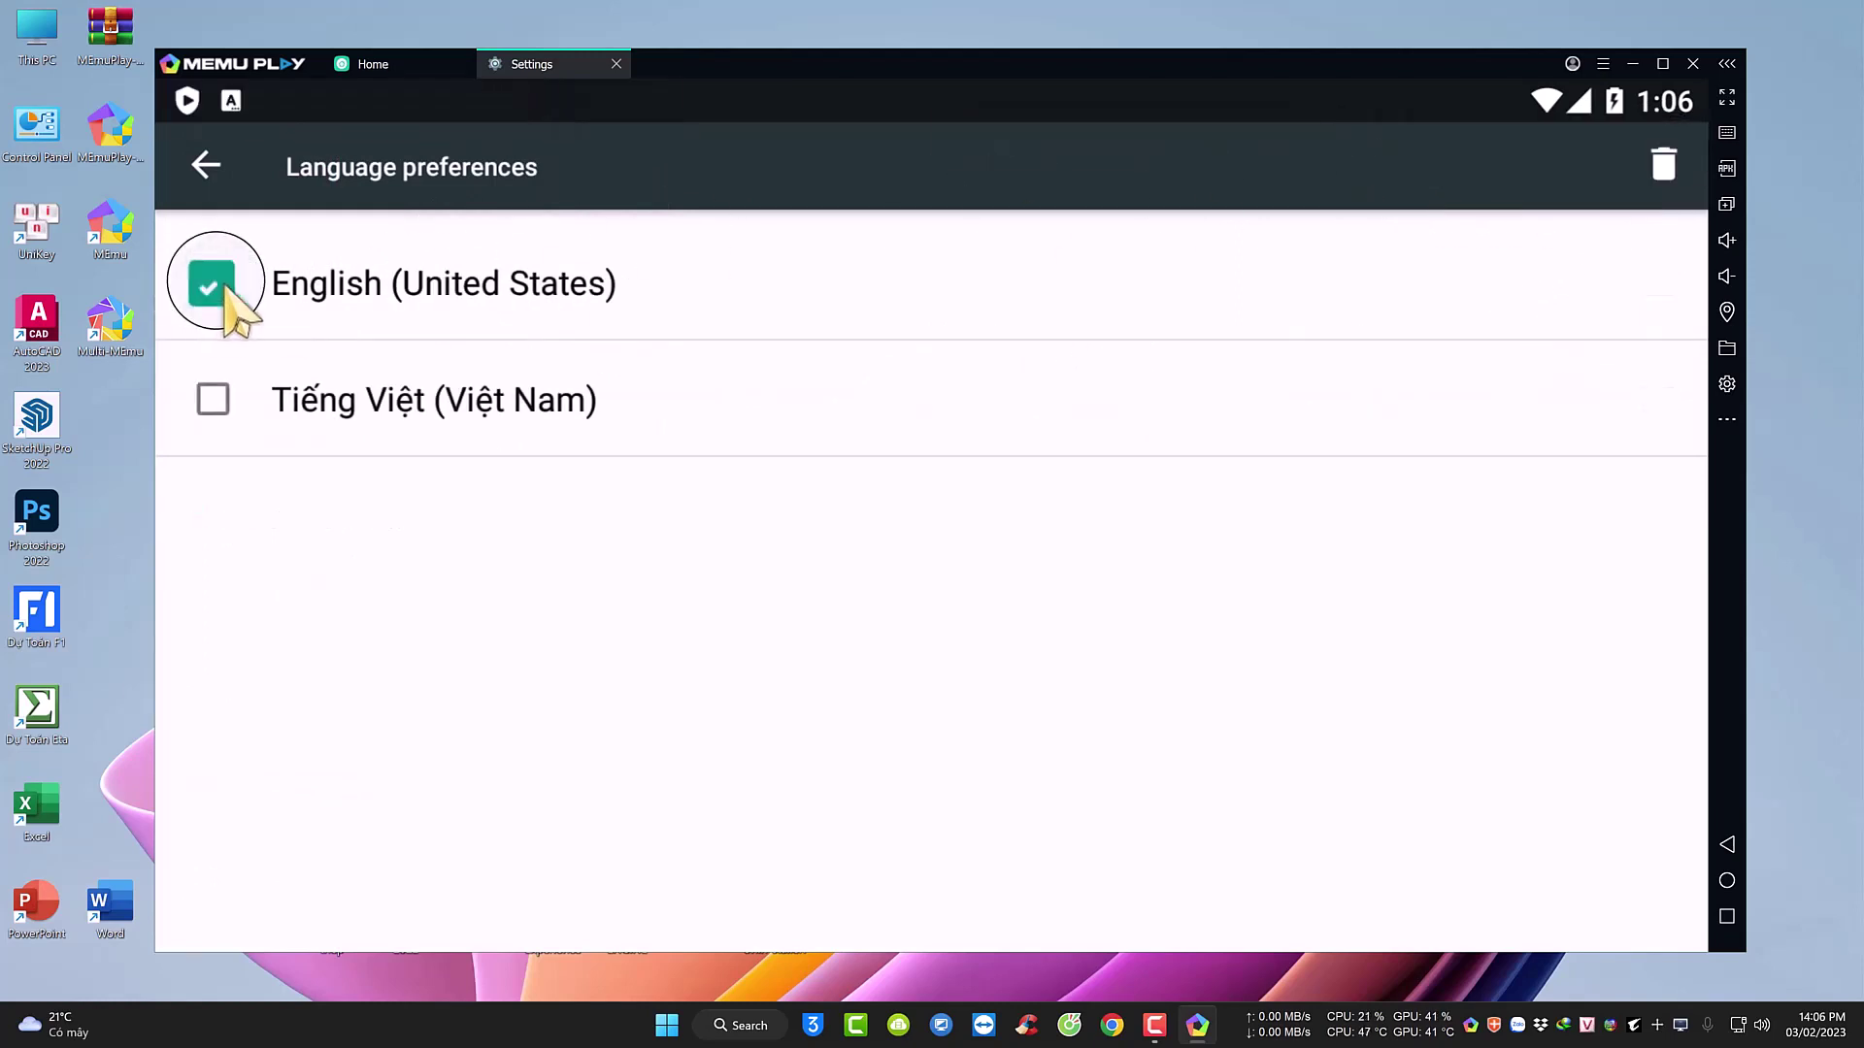
{"action": "left_click", "coordinate": [1664, 167]}
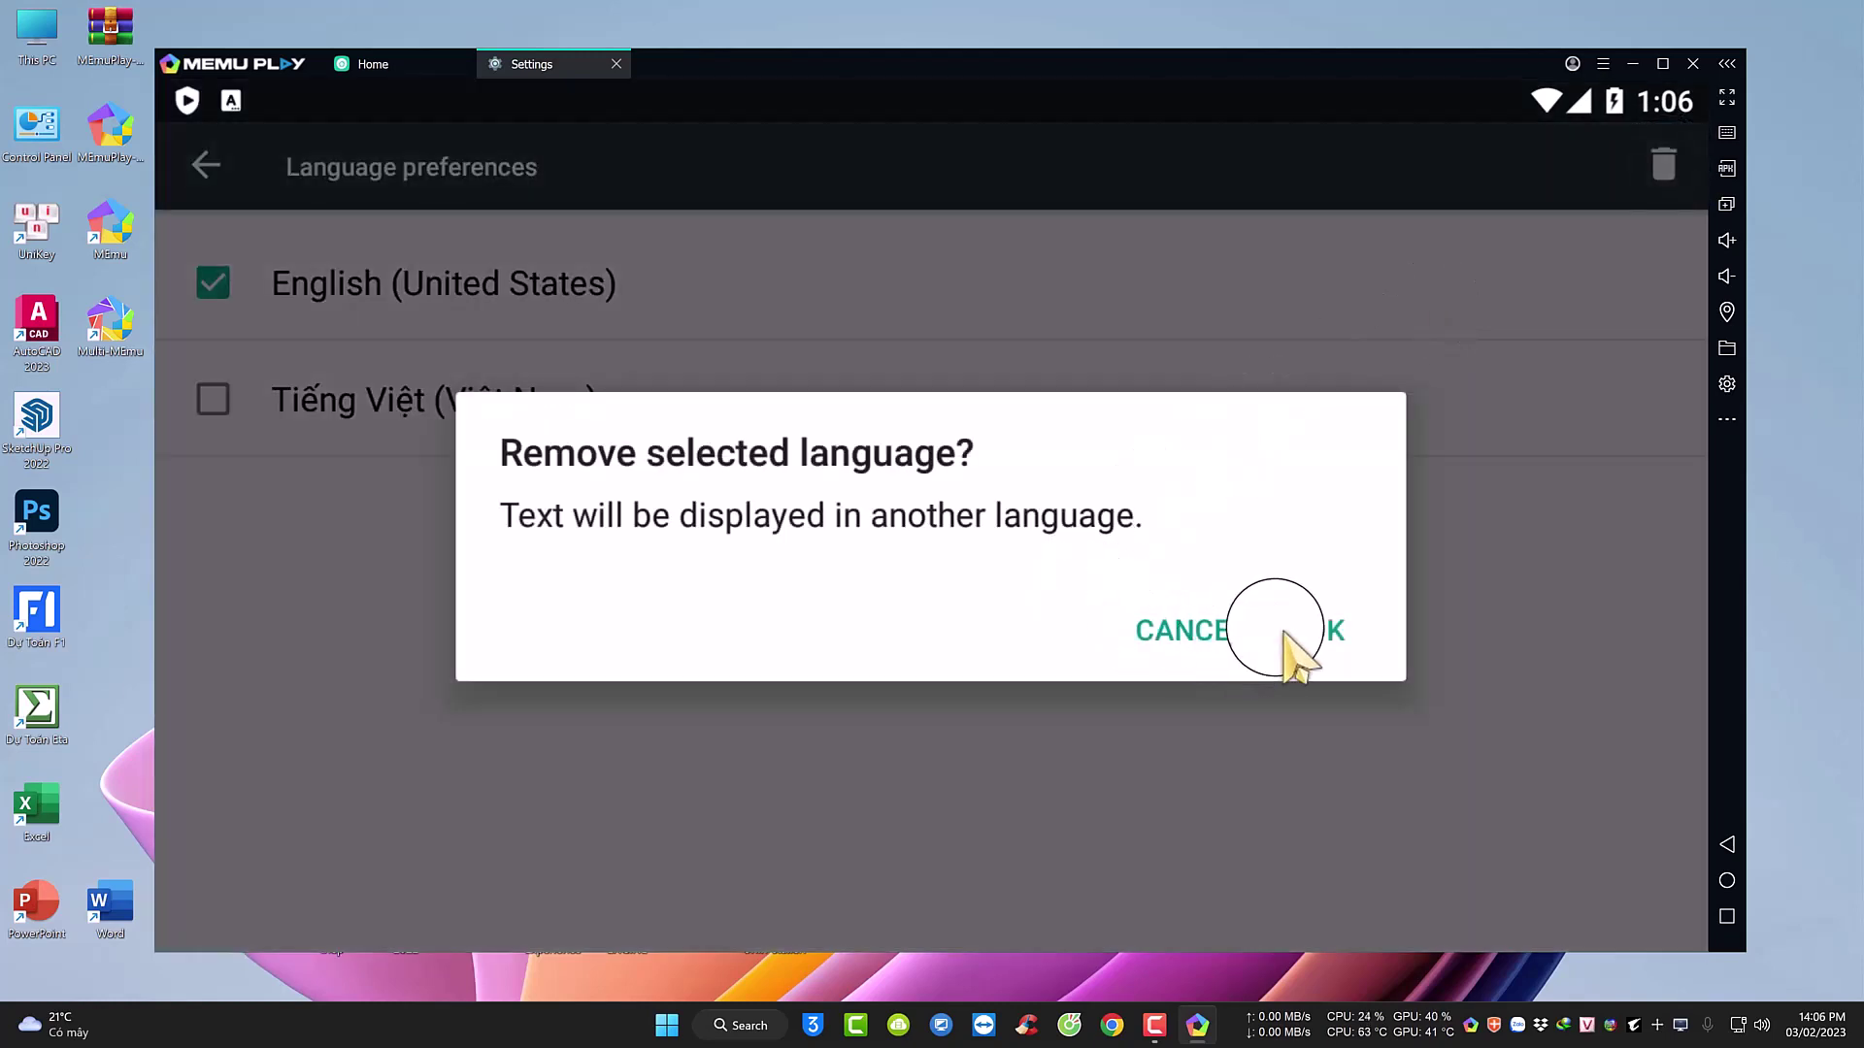
{"action": "left_click", "coordinate": [1327, 631]}
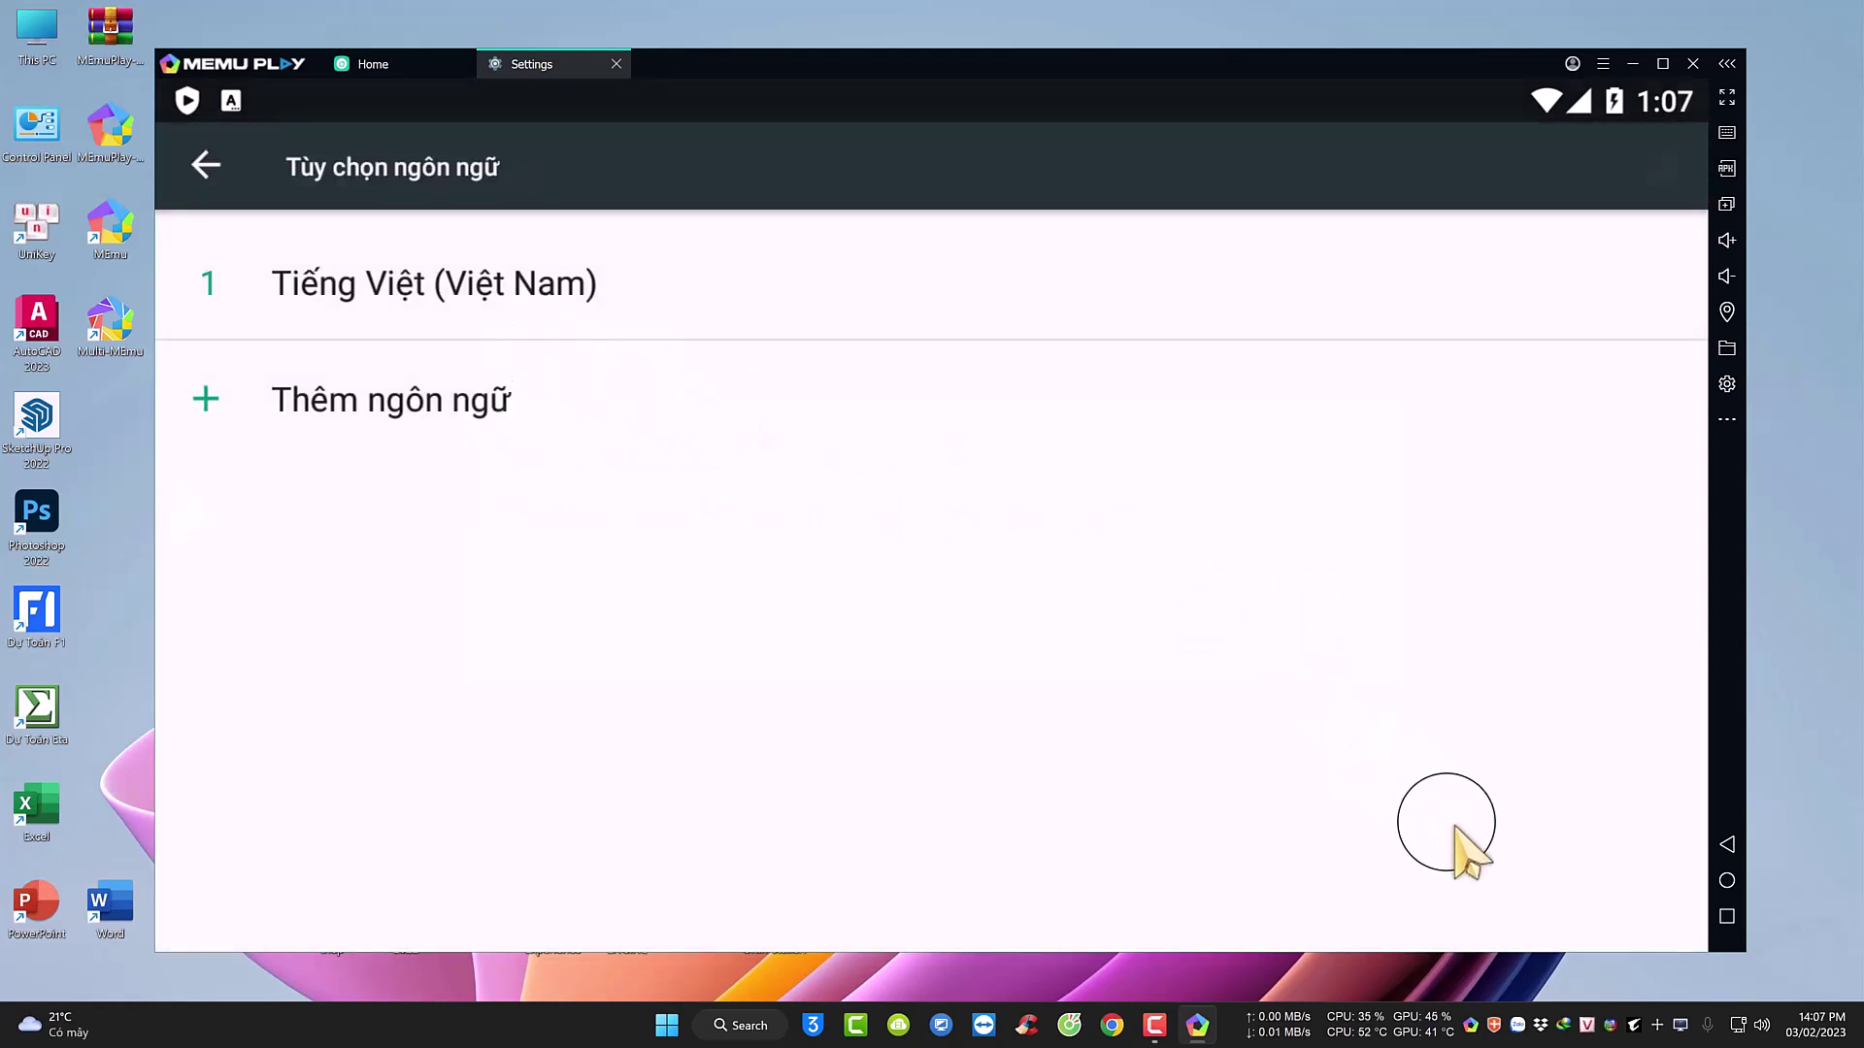
{"action": "left_click", "coordinate": [1720, 877]}
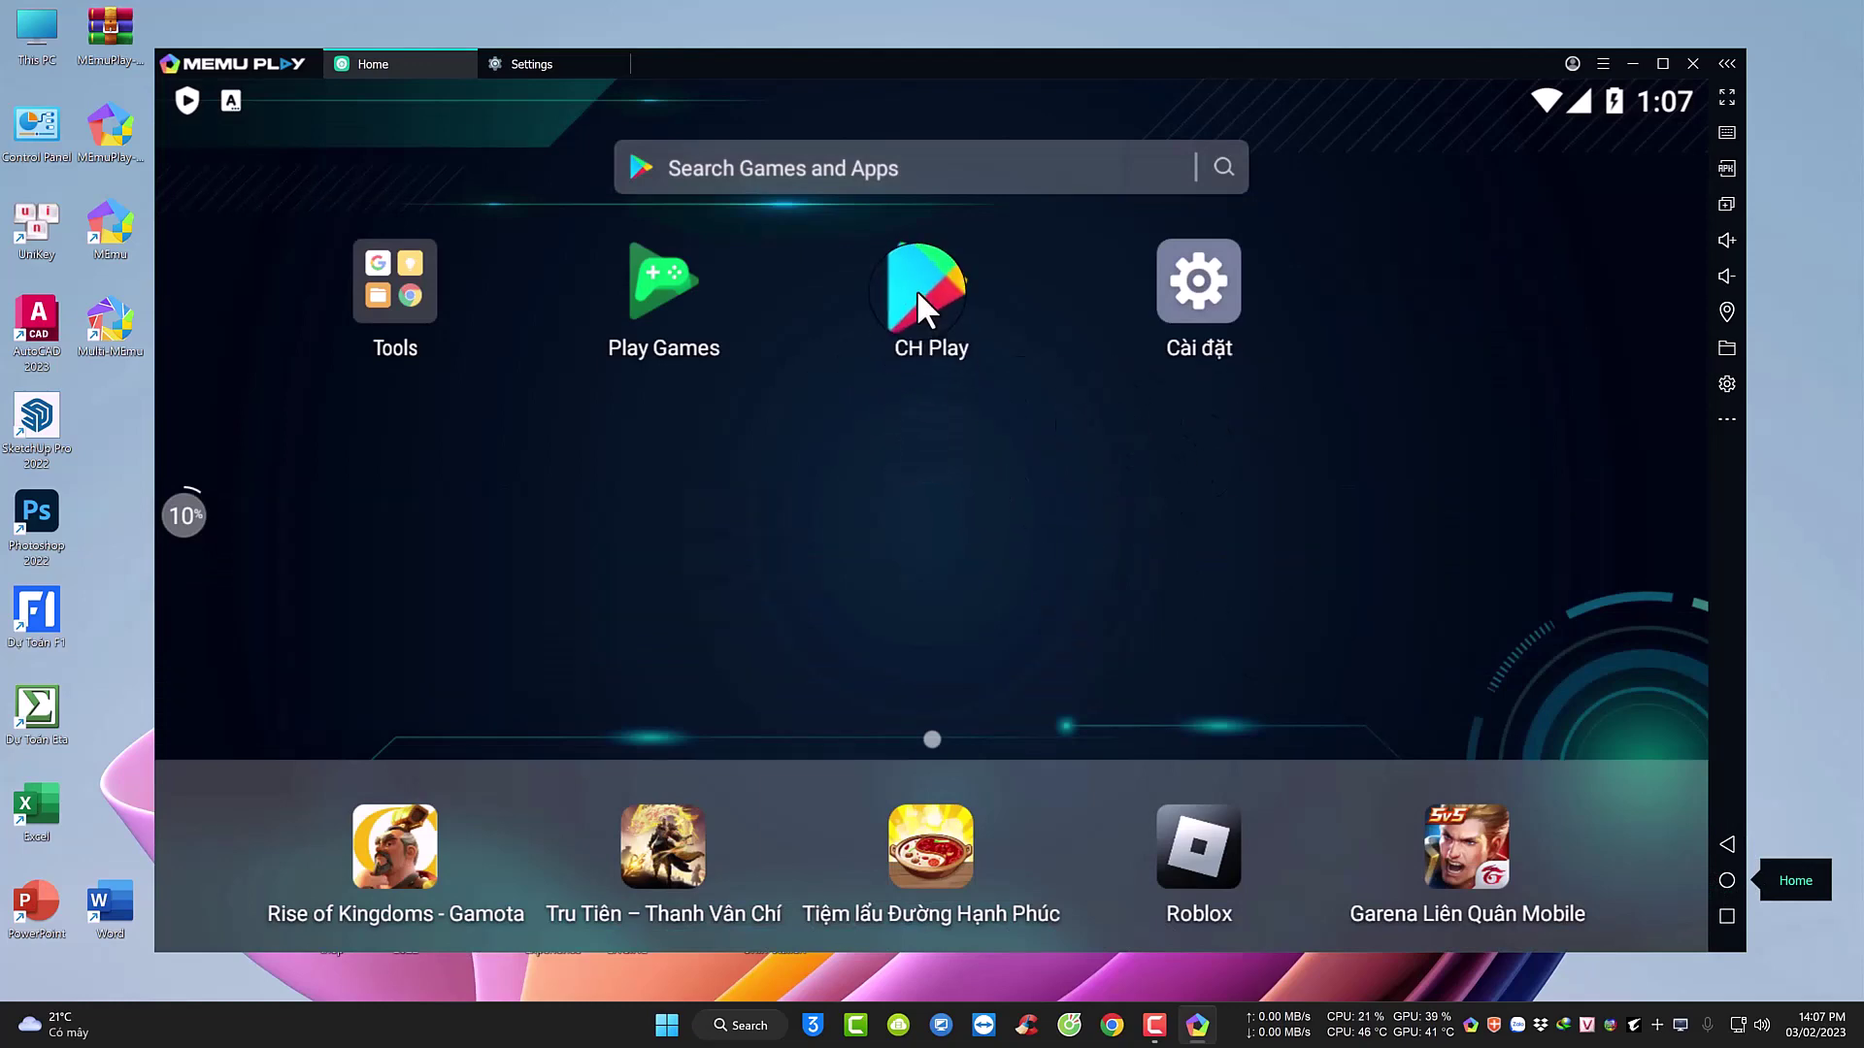
Open Google Play and sign in with the Google account's e-mail and password.
{"action": "left_click", "coordinate": [941, 281]}
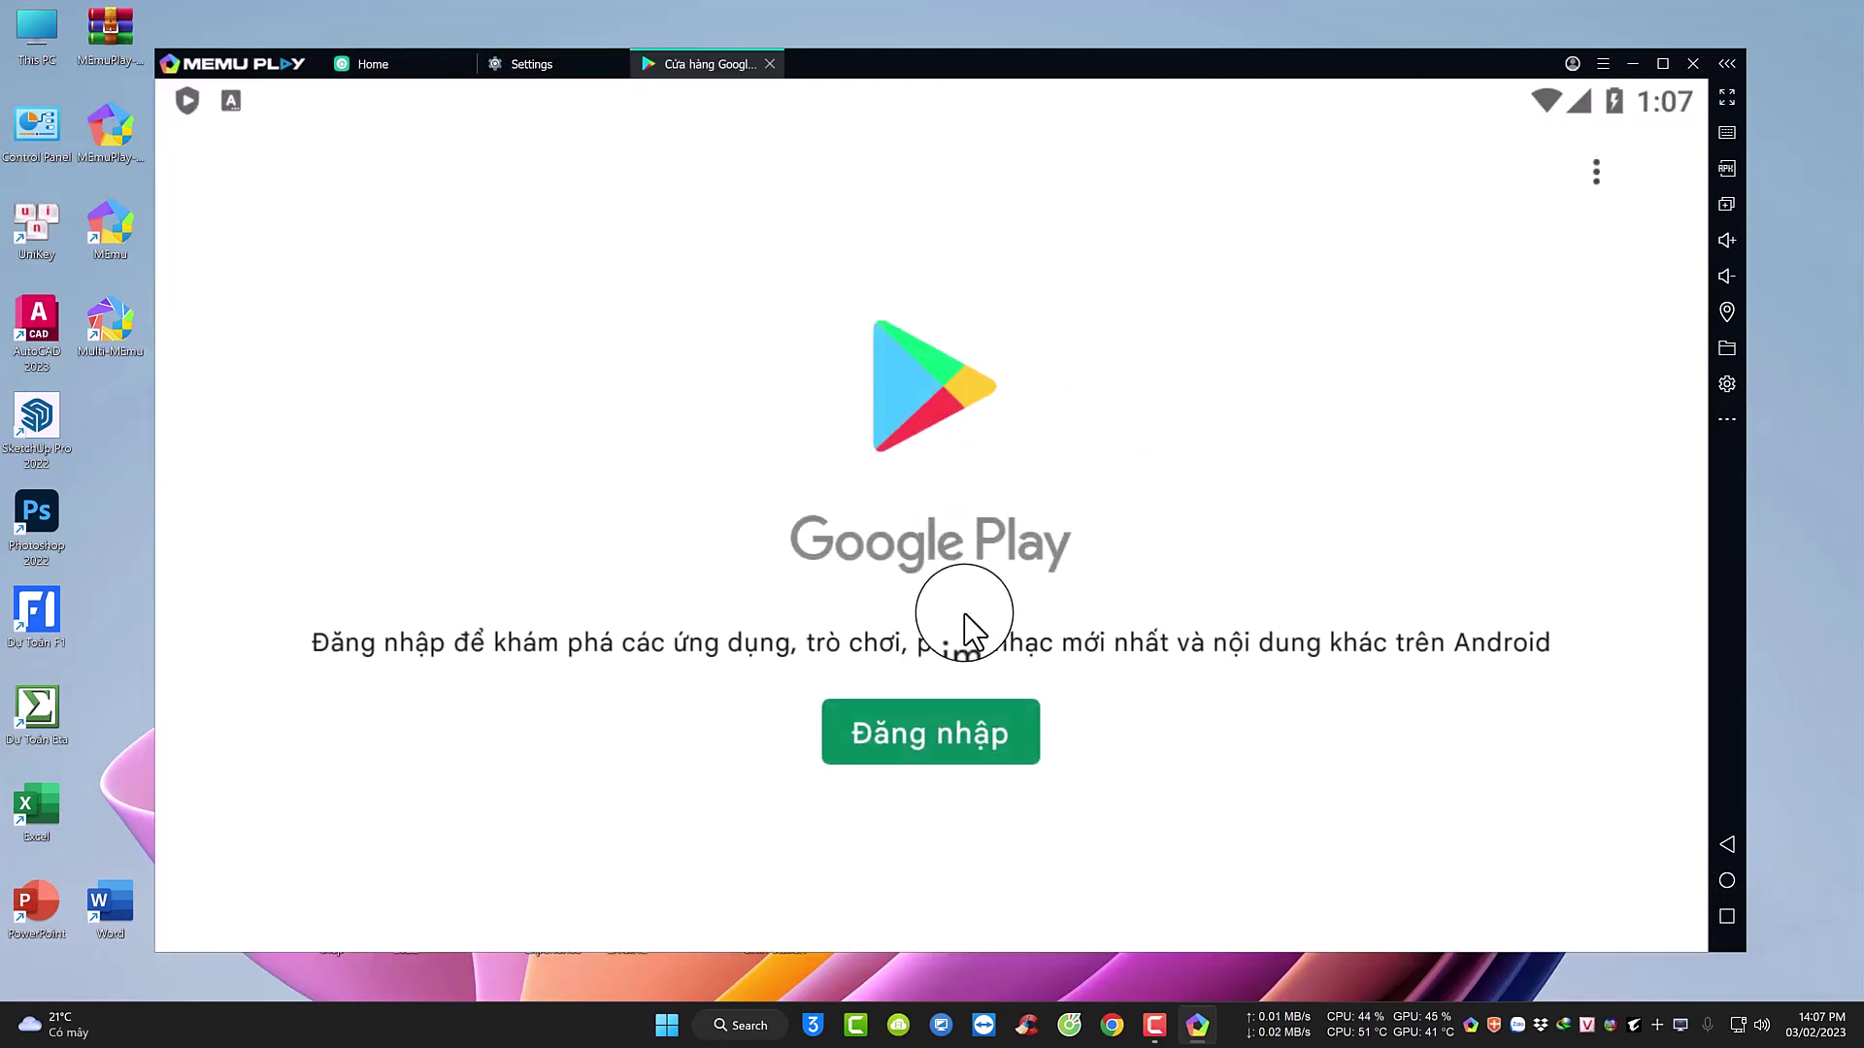
{"action": "left_click", "coordinate": [930, 734]}
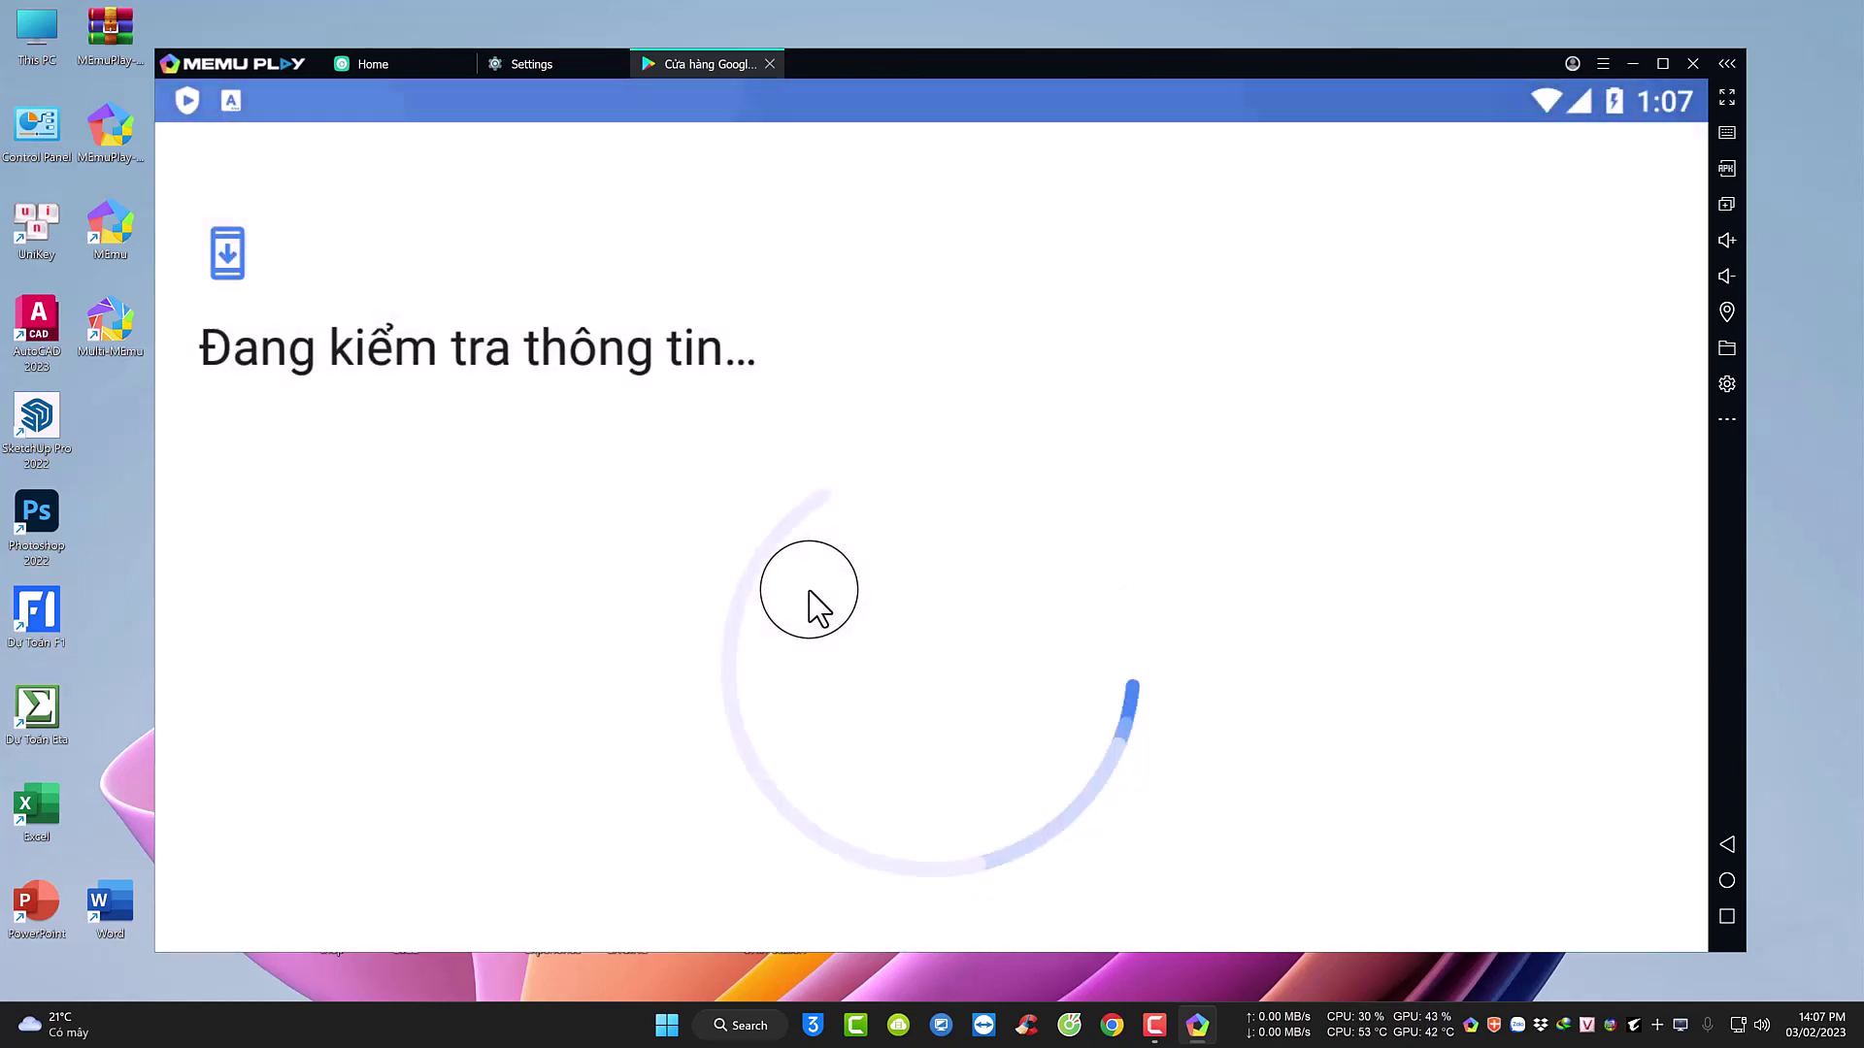
{"action": "left_click", "coordinate": [767, 594]}
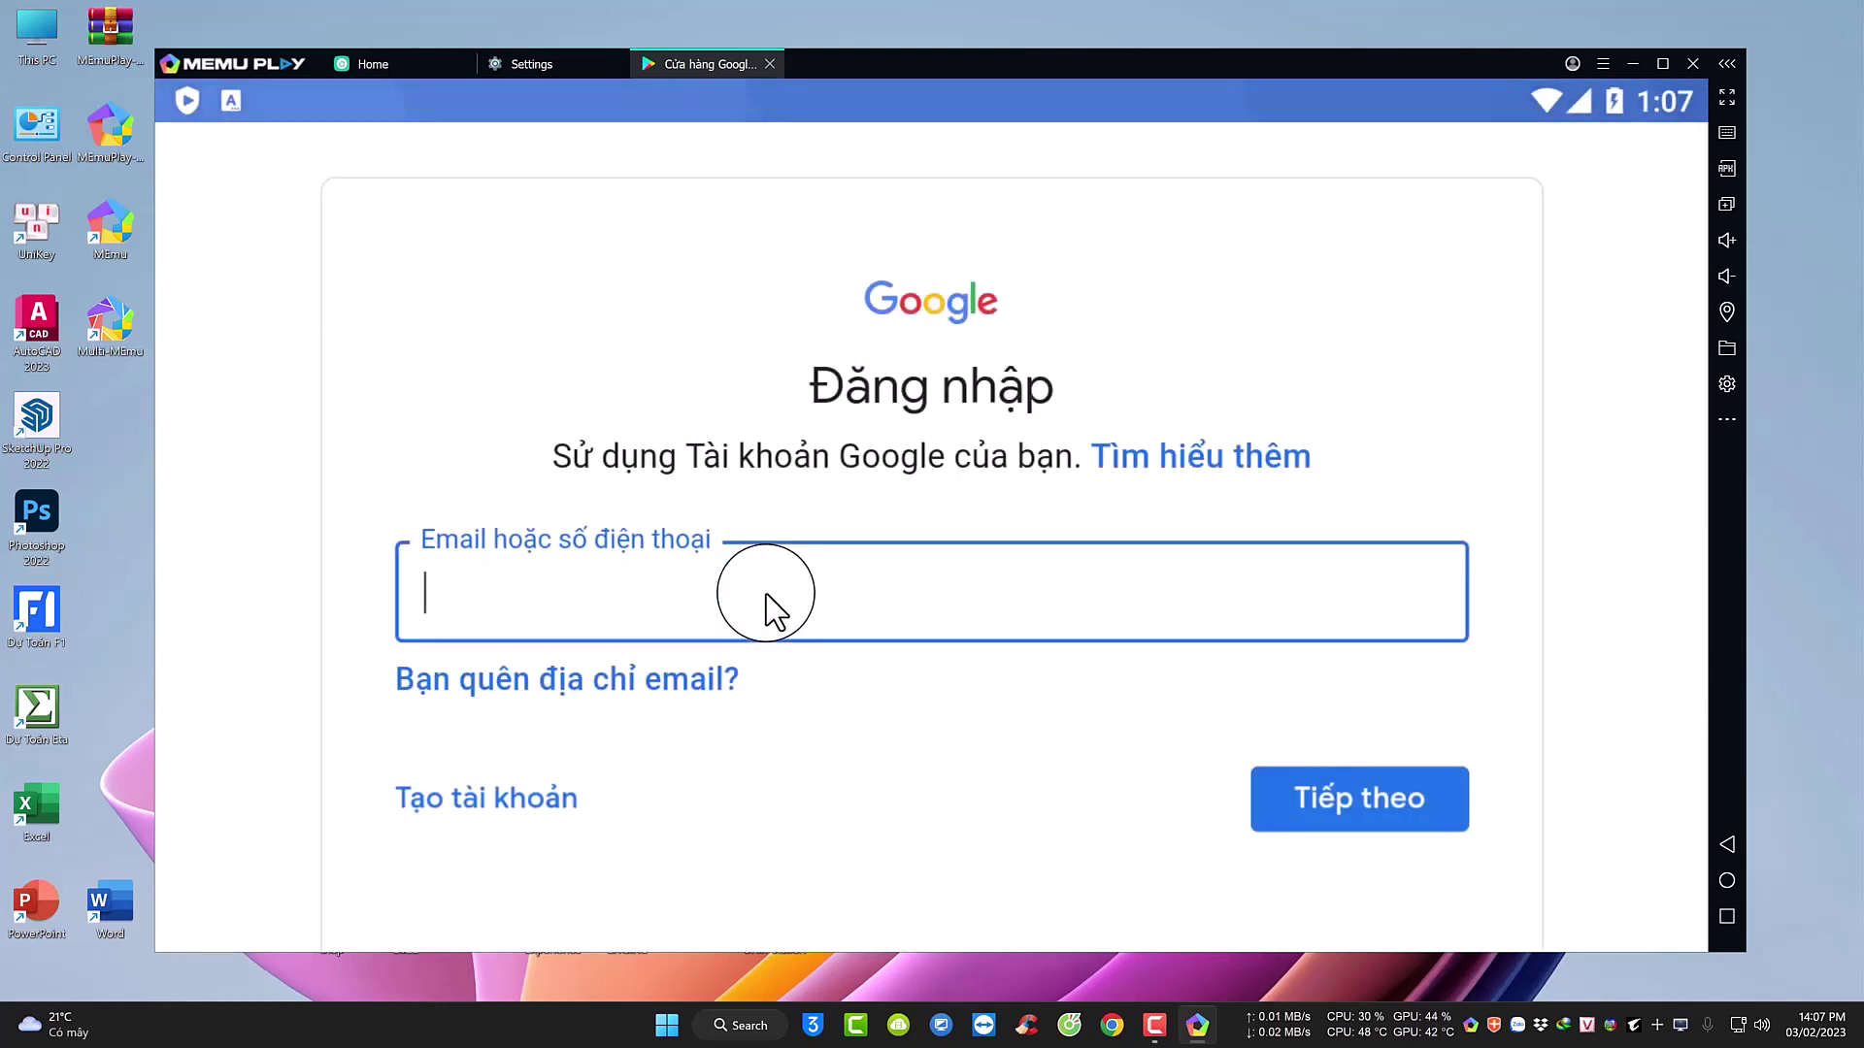
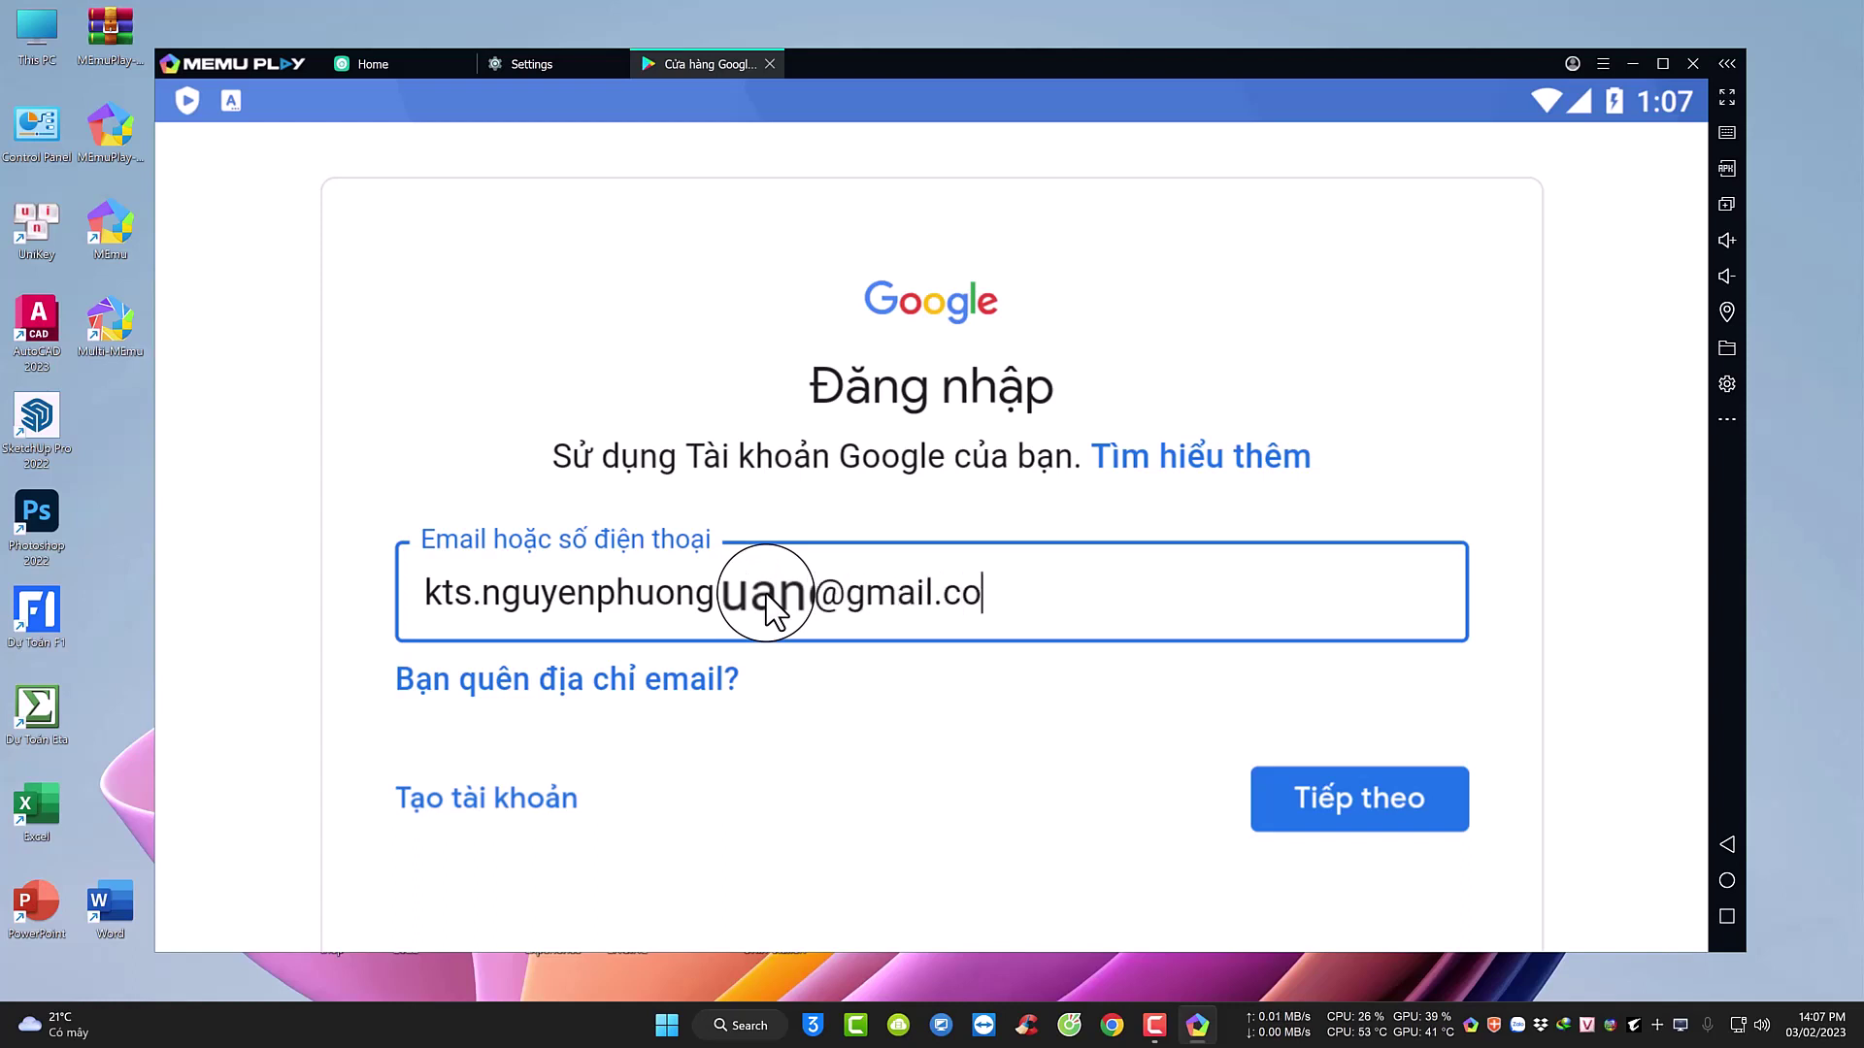
{"action": "key", "text": "Return"}
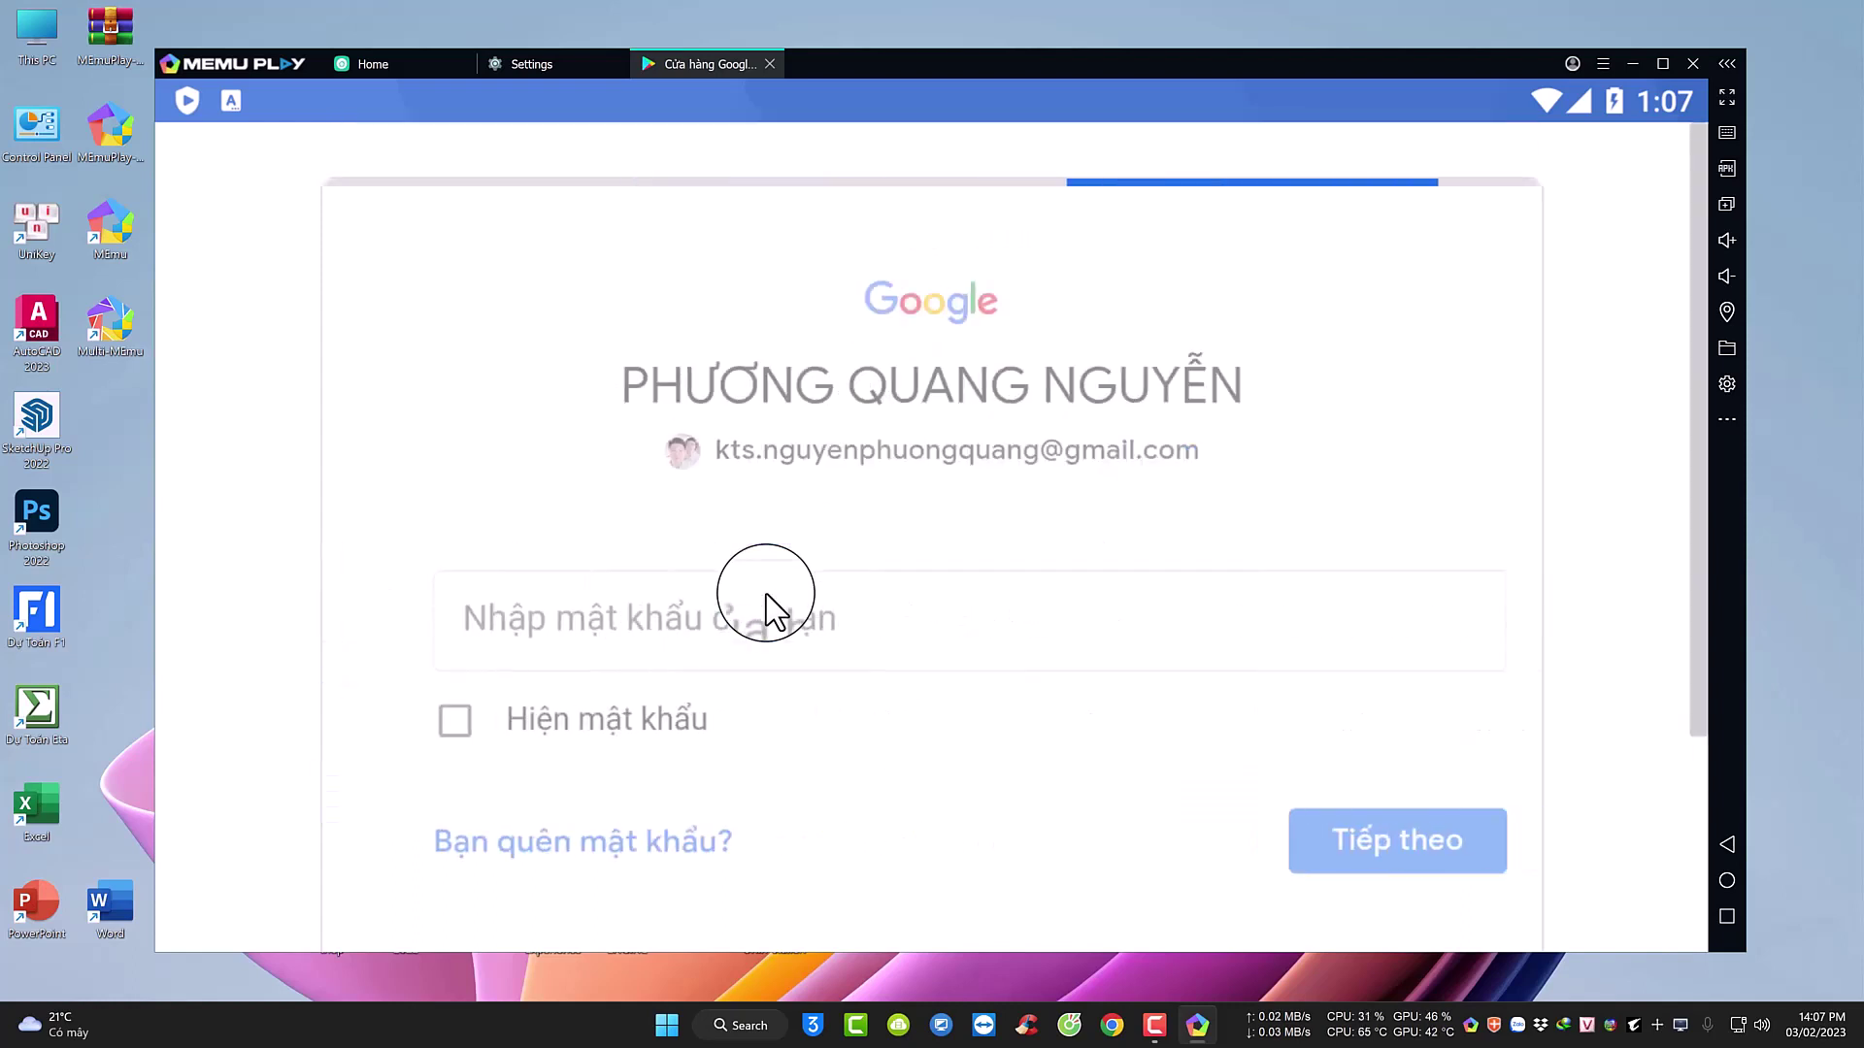
{"action": "left_click", "coordinate": [632, 611]}
{"action": "key", "text": "ctrl+v"}
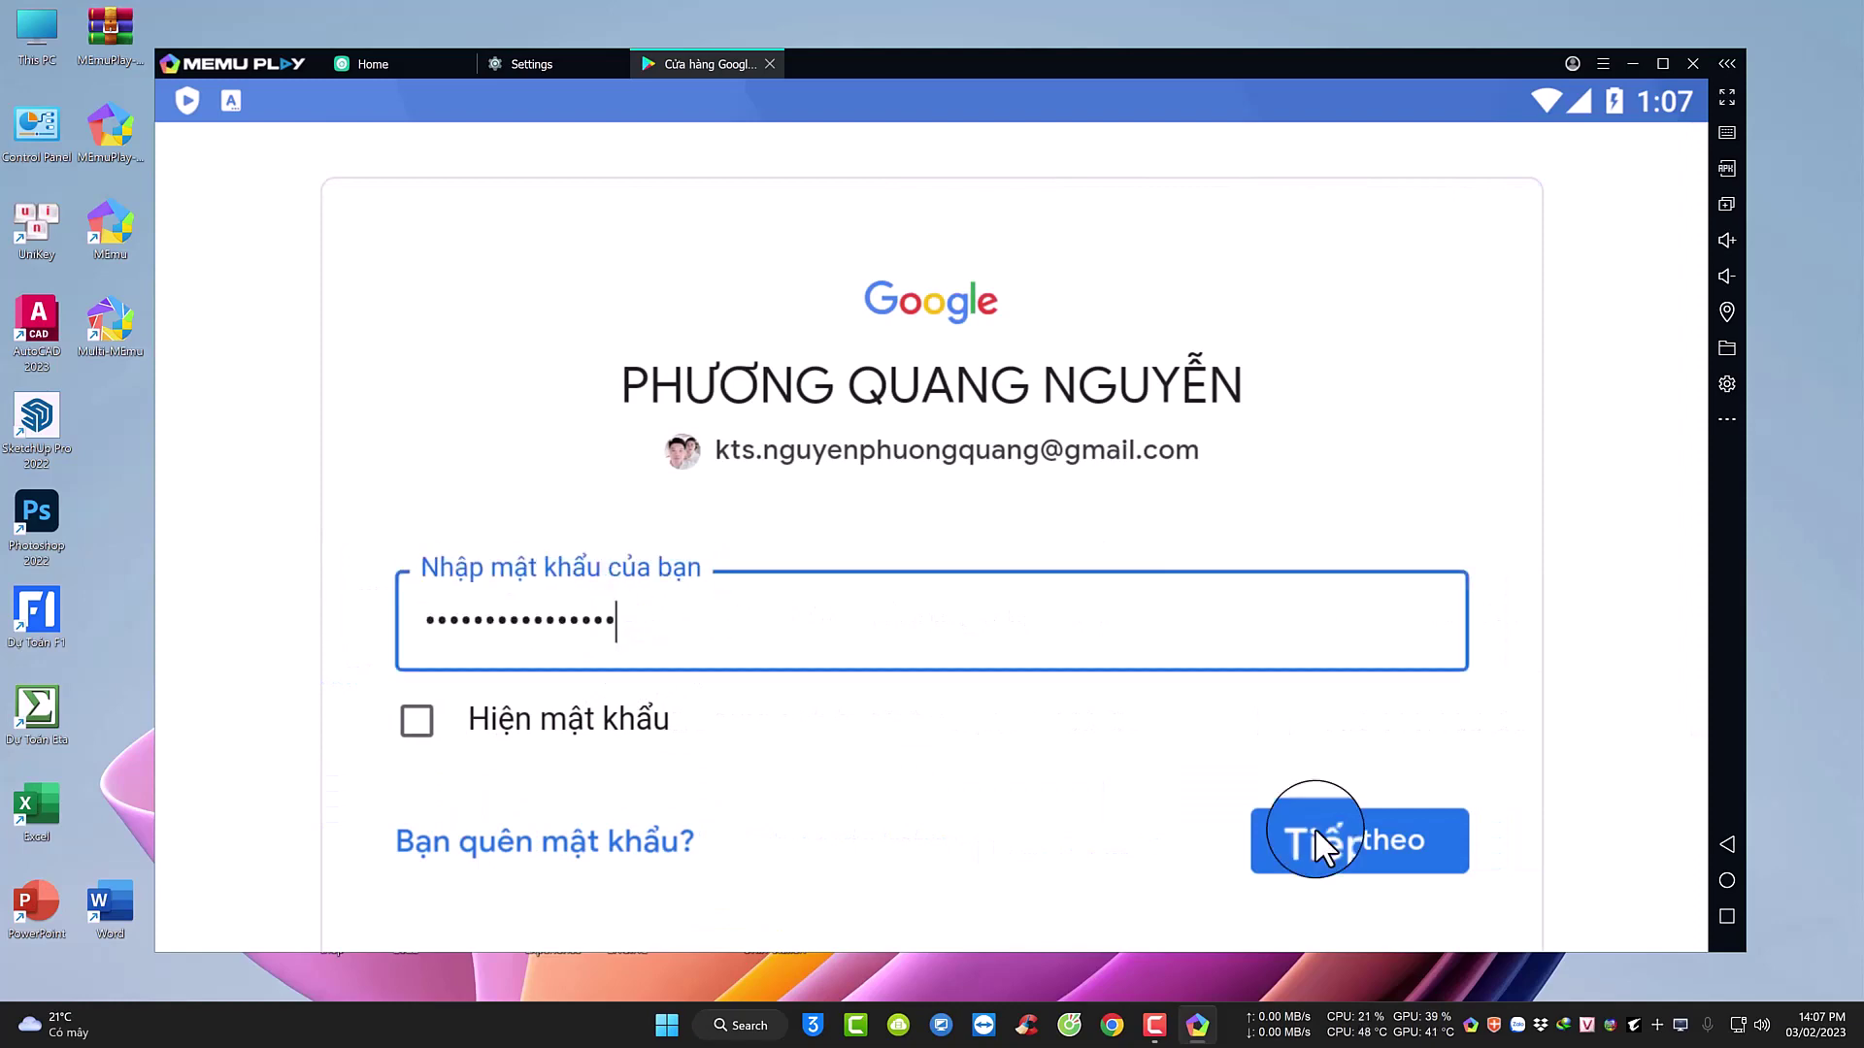
{"action": "left_click", "coordinate": [1315, 827]}
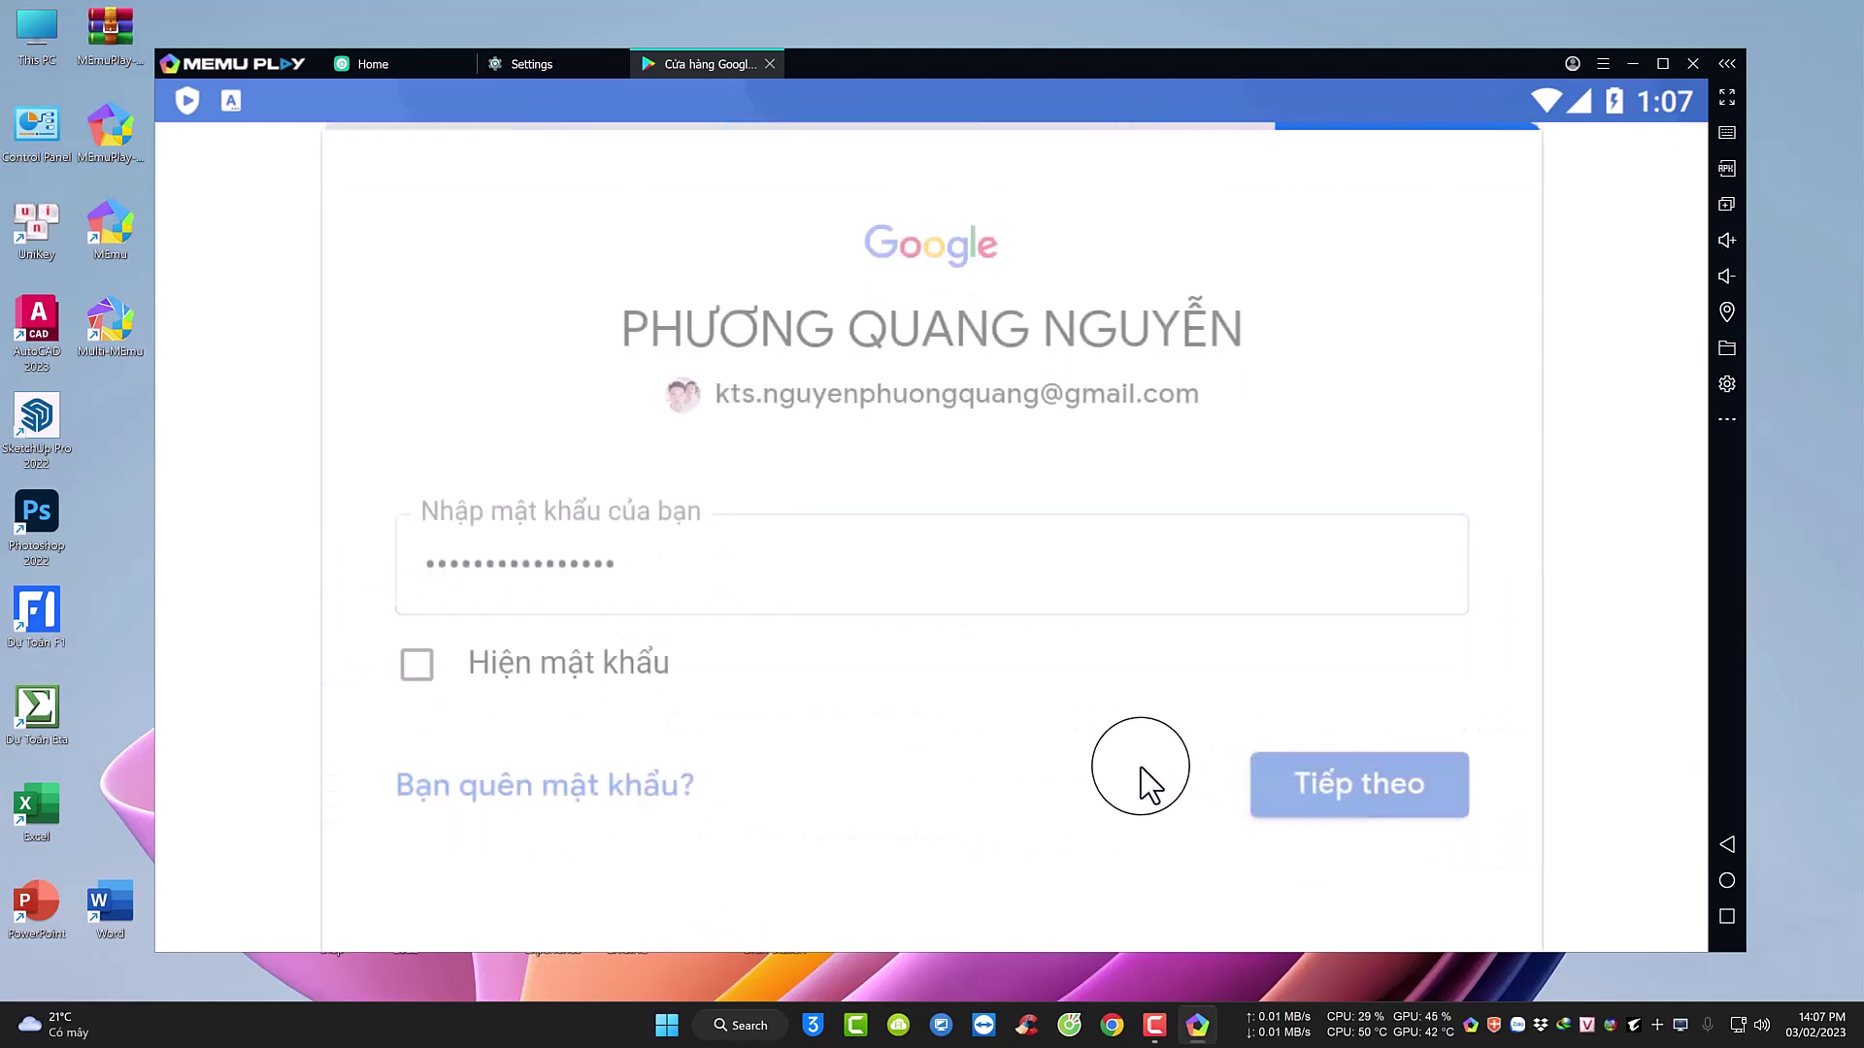
{"action": "scroll", "coordinate": [1170, 709], "scroll_direction": "down", "scroll_amount": 3}
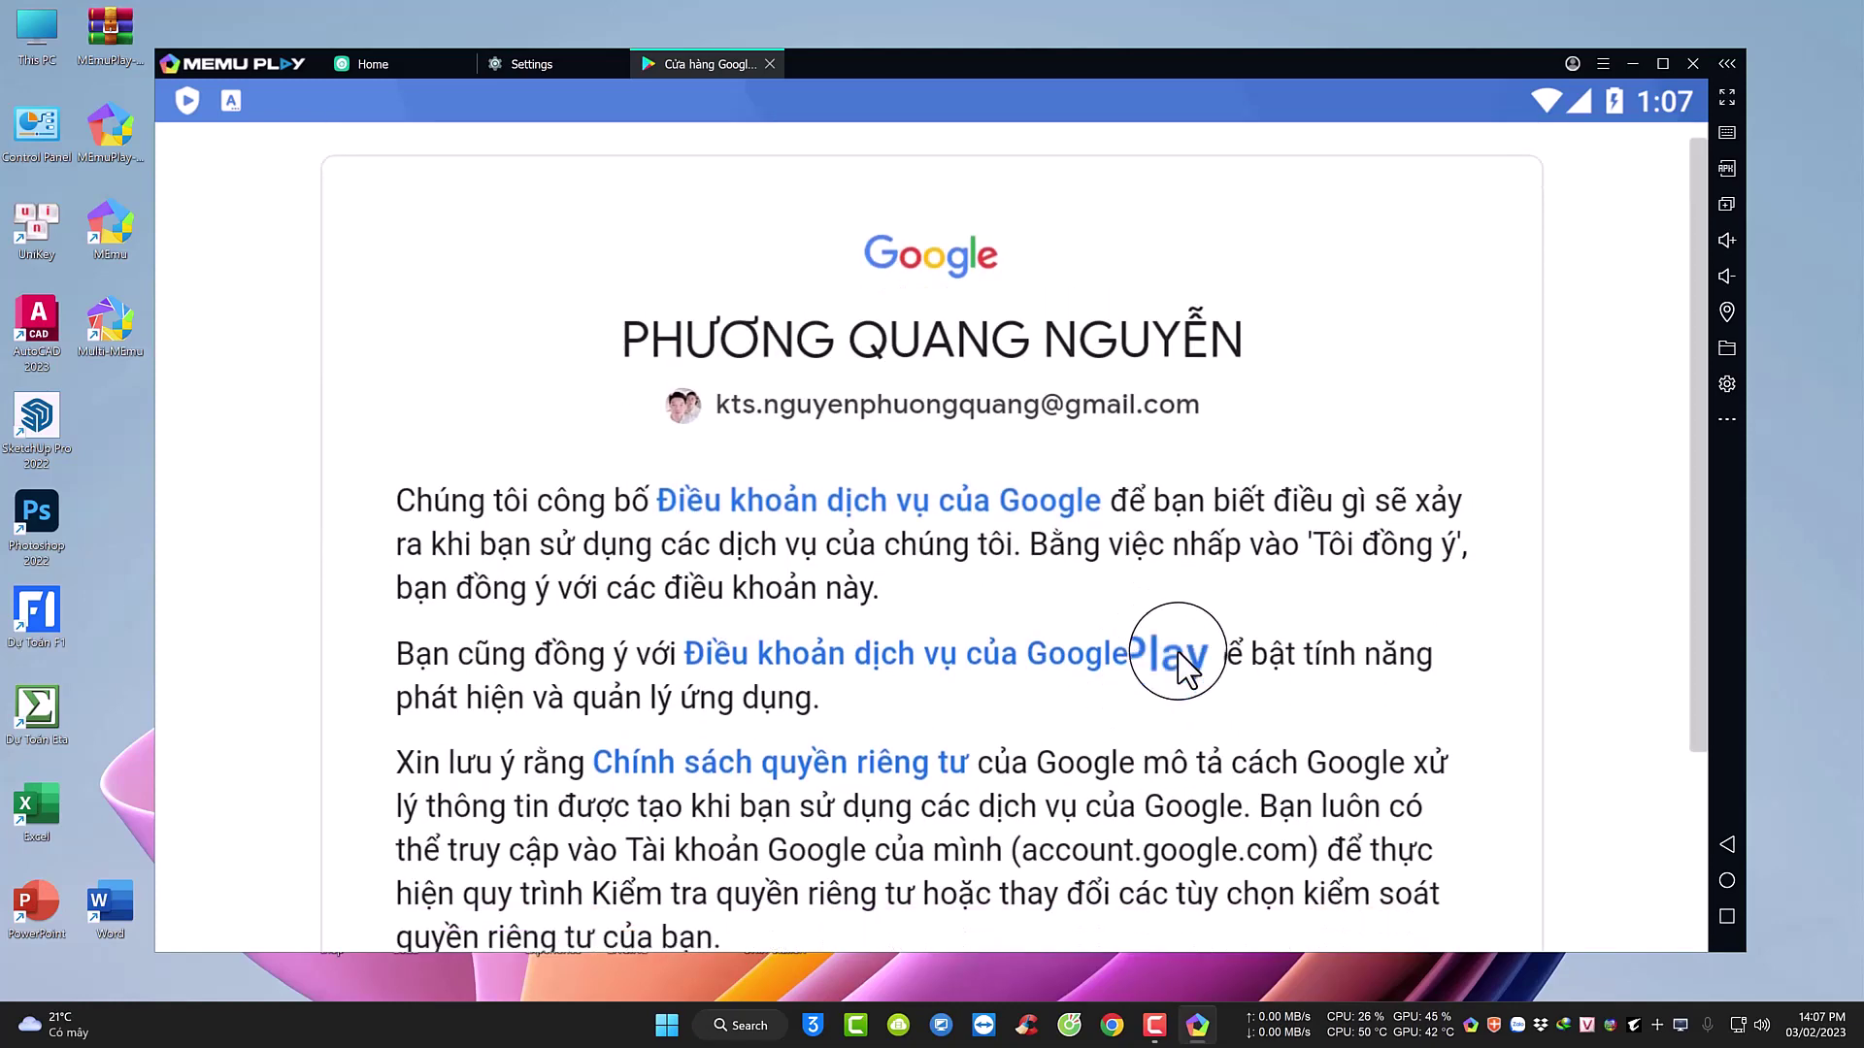
Agree to Google's terms (Tôi đồng ý) and accept the Google services settings (CHẤP NHẬN).
{"action": "left_click", "coordinate": [1291, 776]}
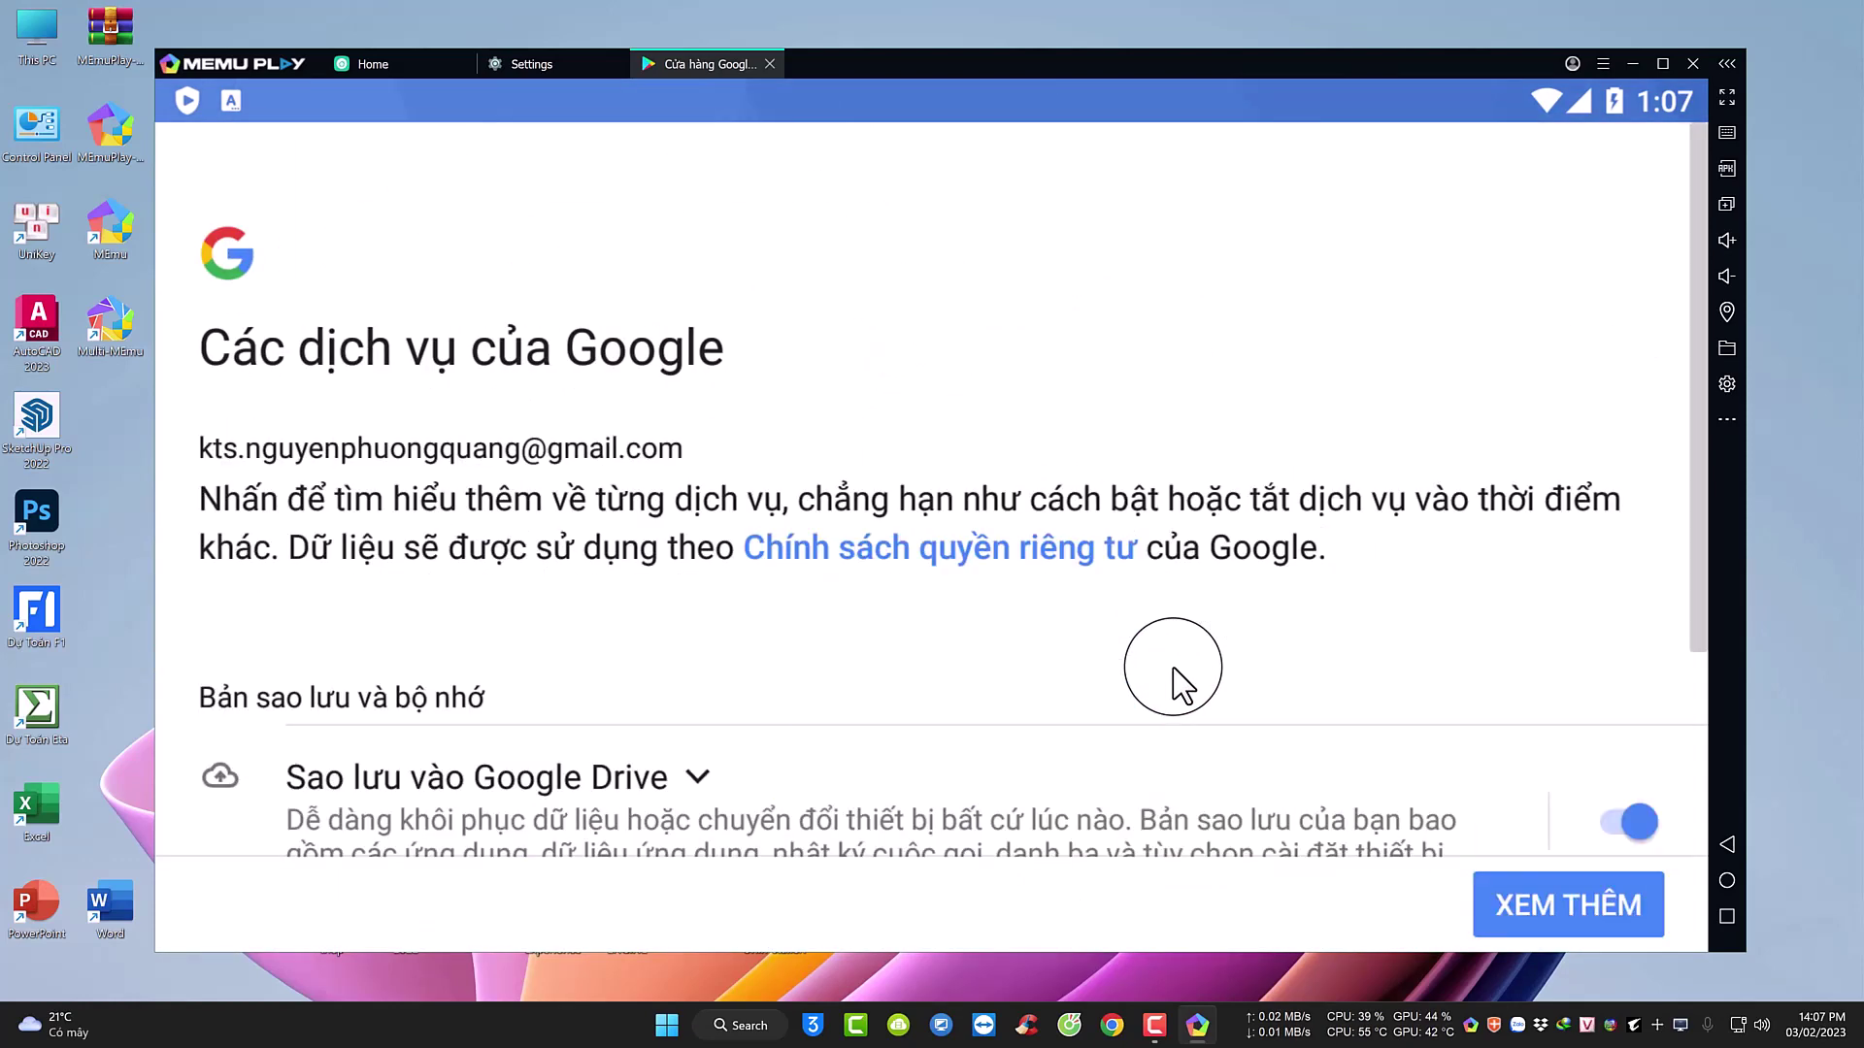
{"action": "scroll", "coordinate": [1173, 685], "scroll_direction": "down", "scroll_amount": 3}
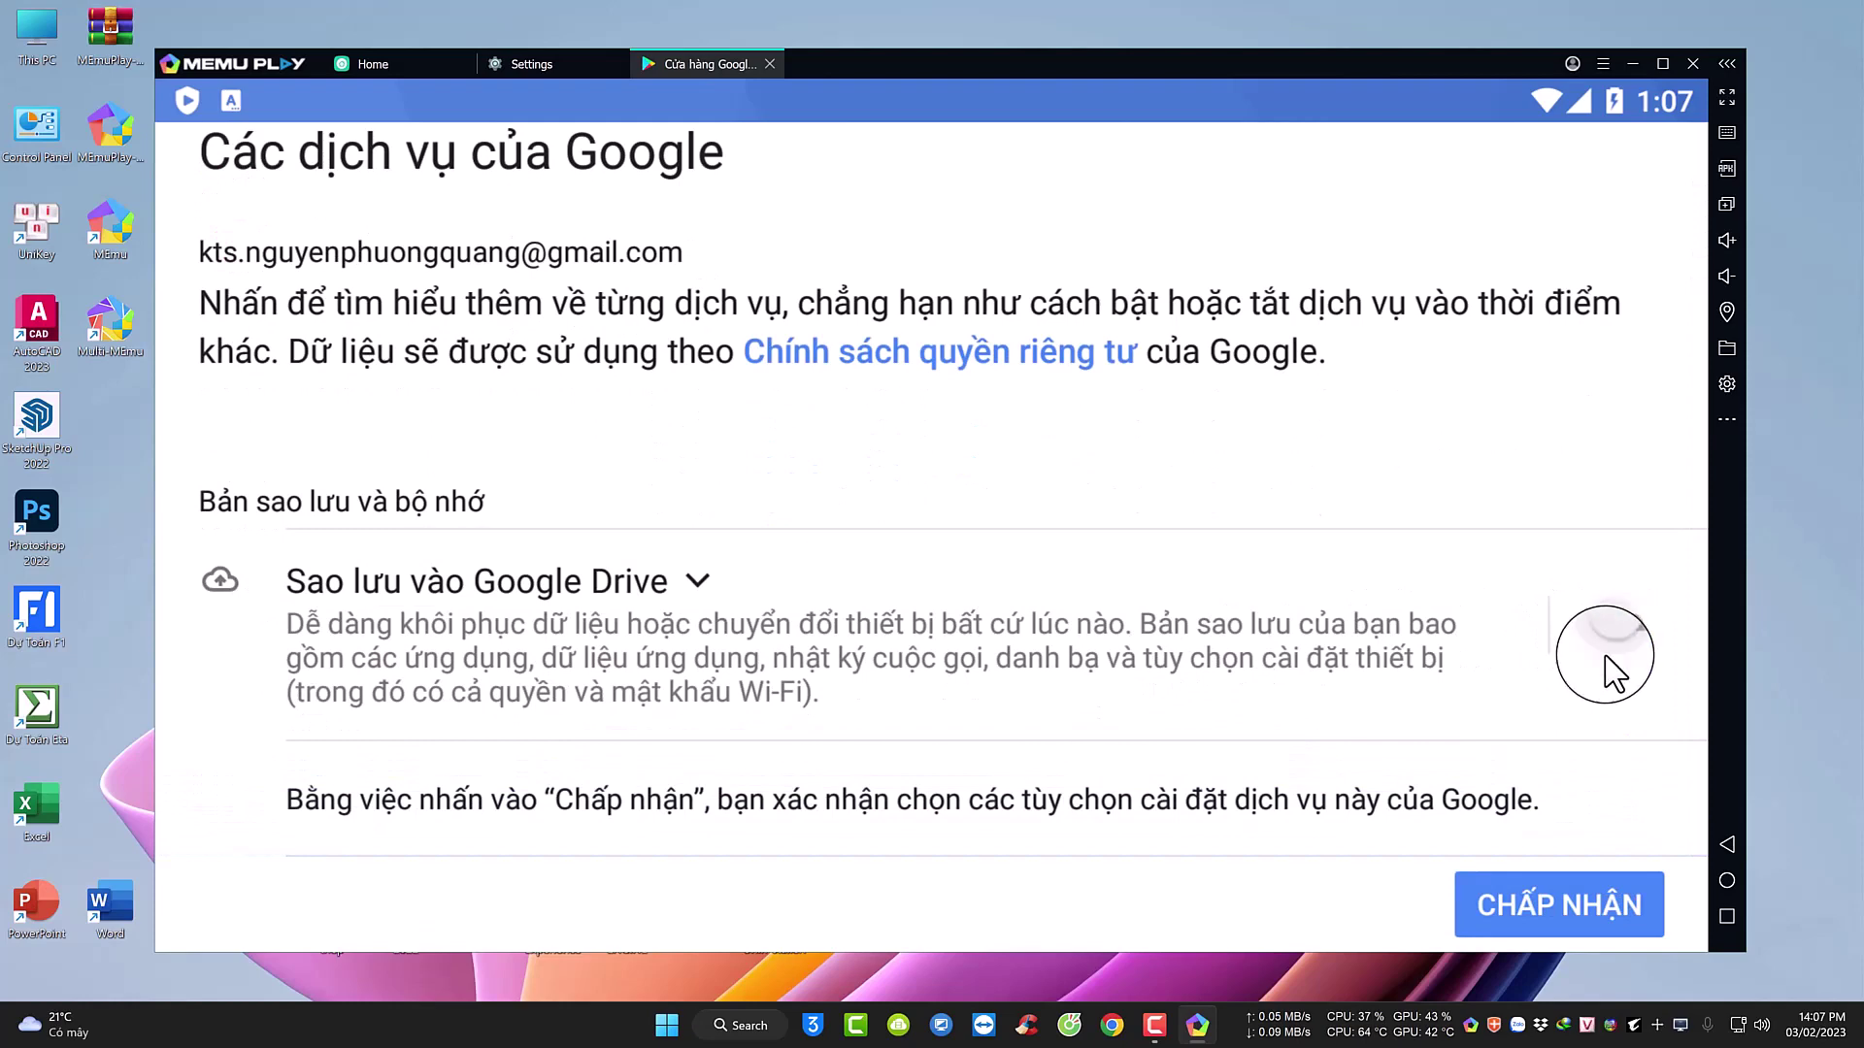
{"action": "left_click", "coordinate": [1558, 910]}
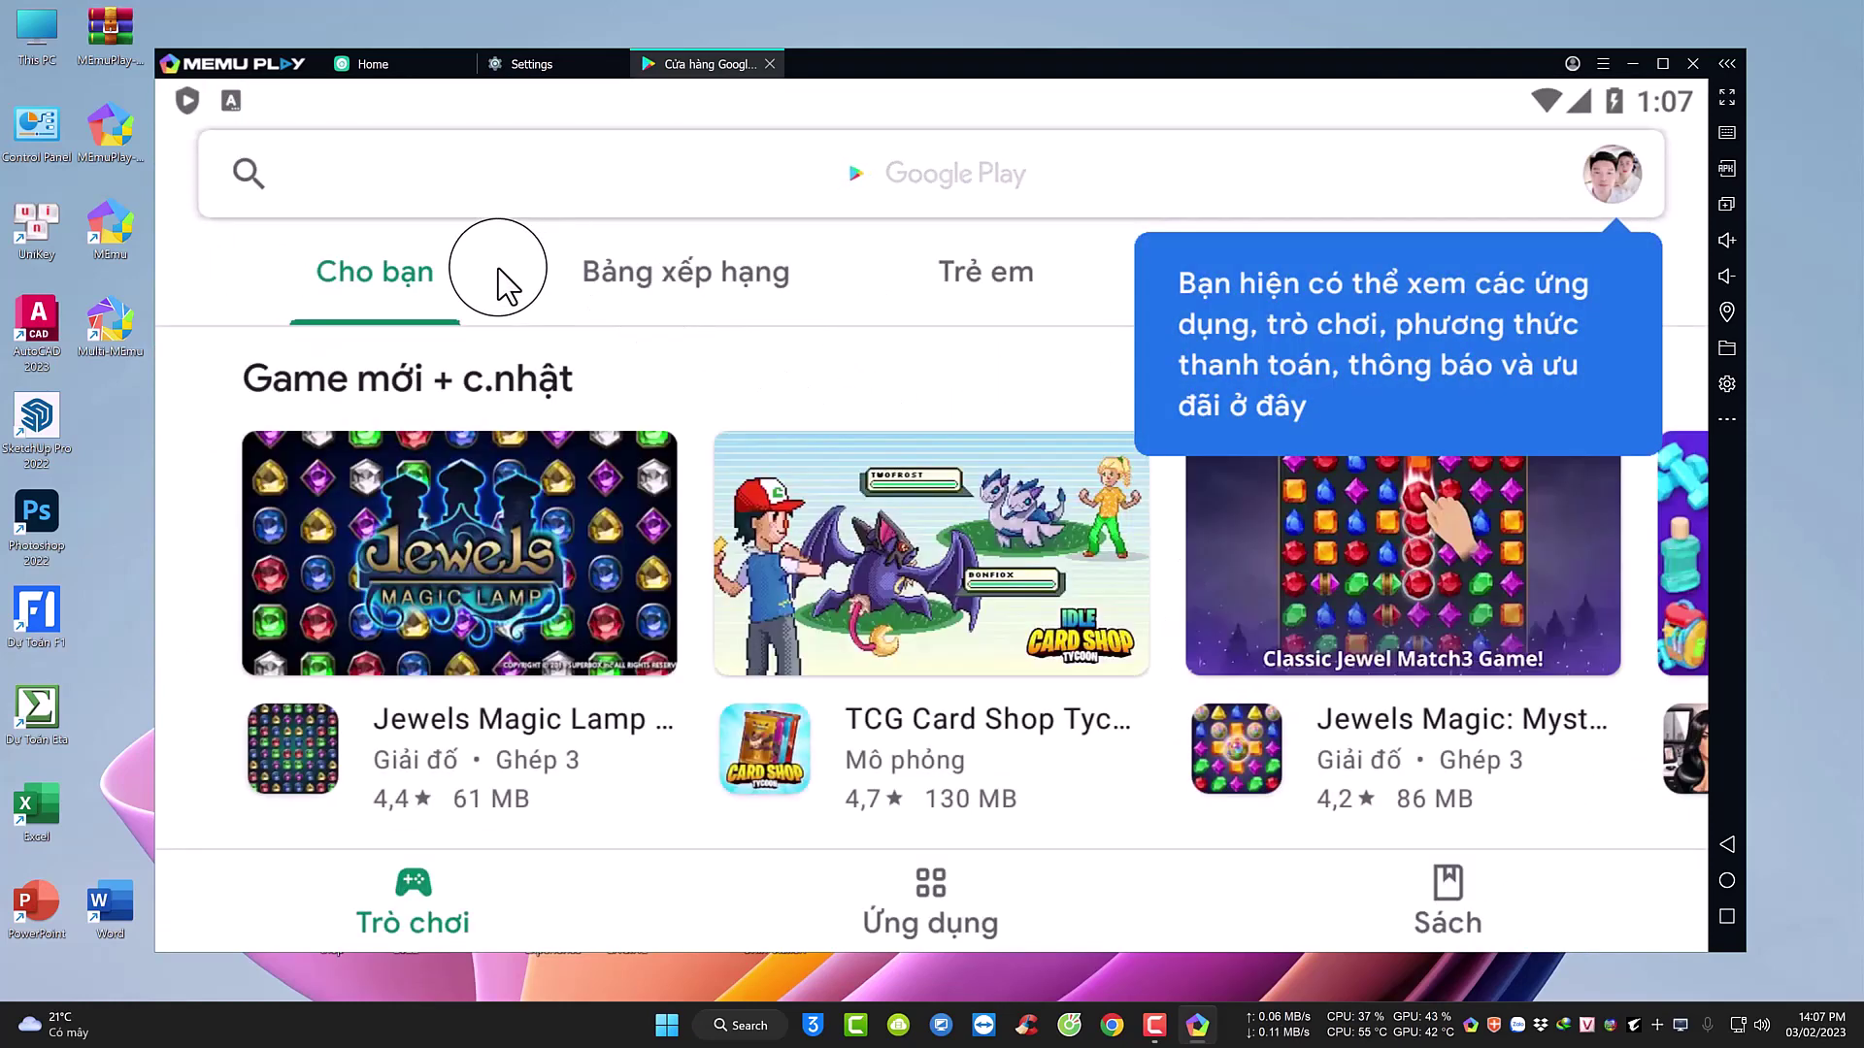
{"action": "scroll", "coordinate": [868, 559], "scroll_direction": "down", "scroll_amount": 2}
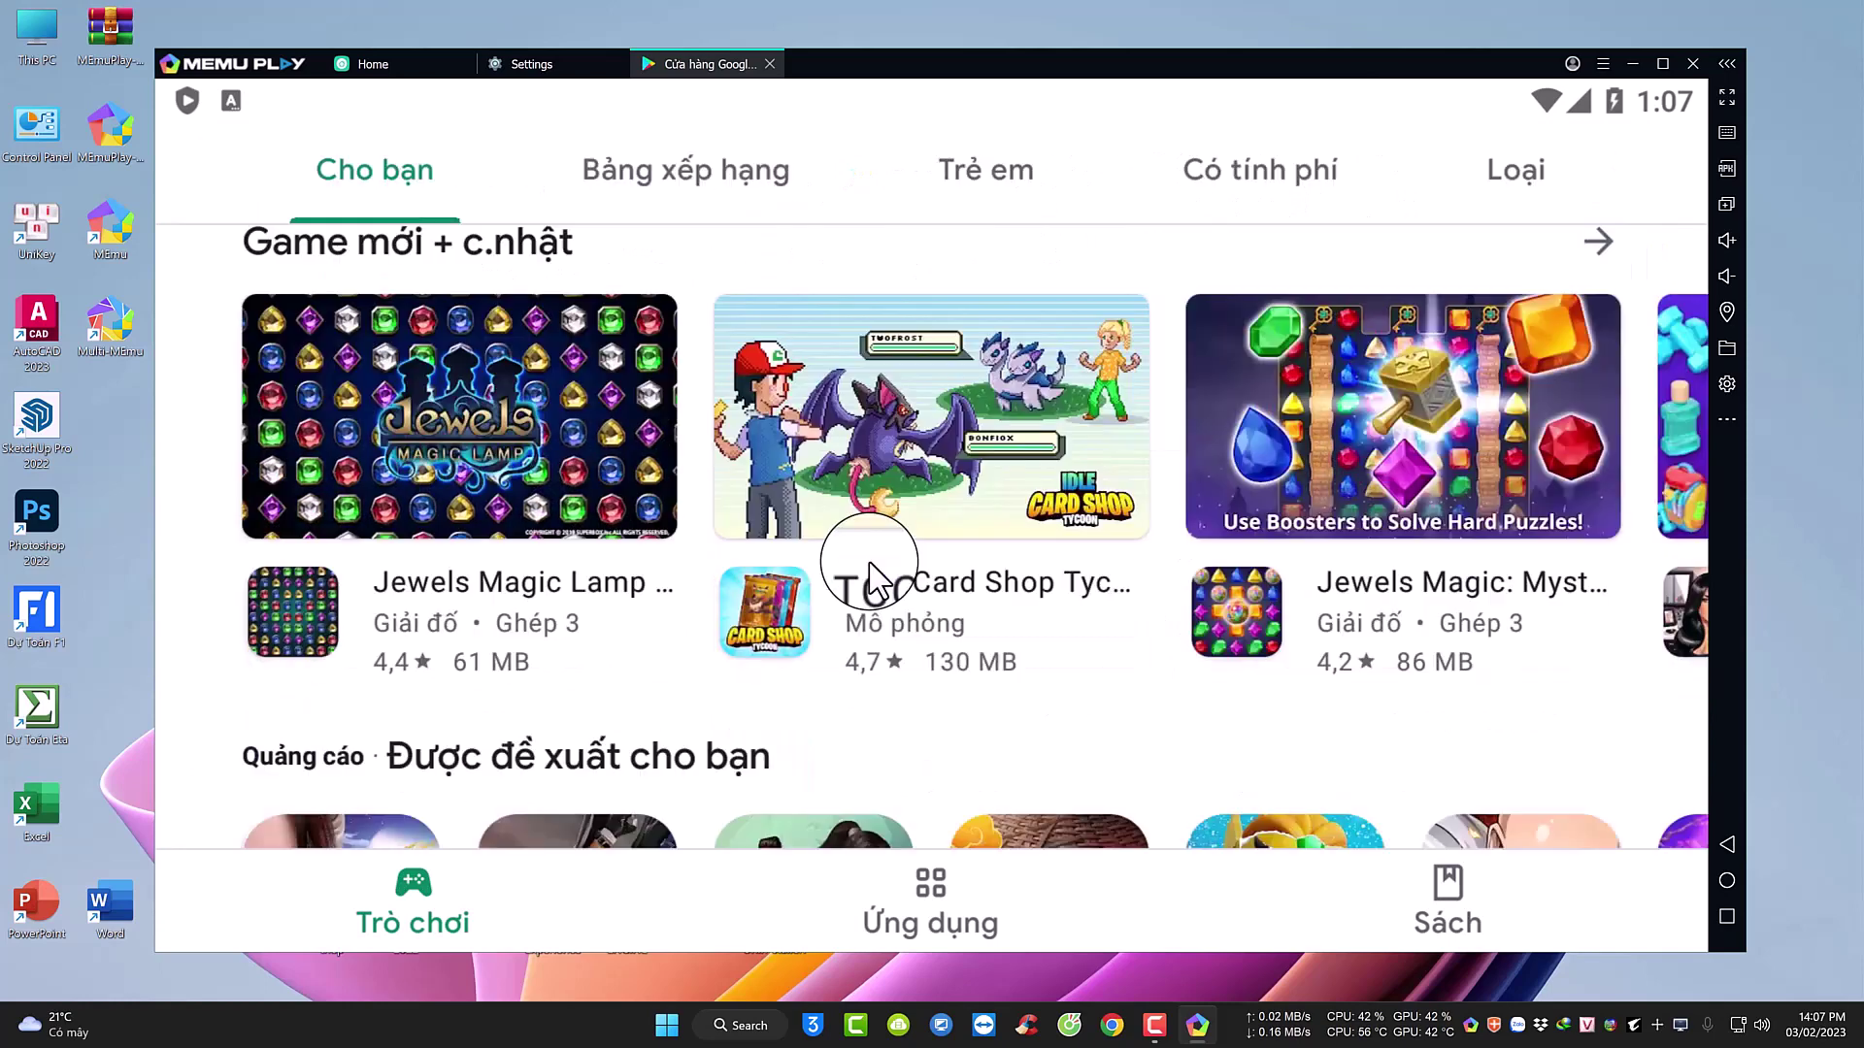
{"action": "scroll", "coordinate": [679, 514], "scroll_direction": "up", "scroll_amount": 2}
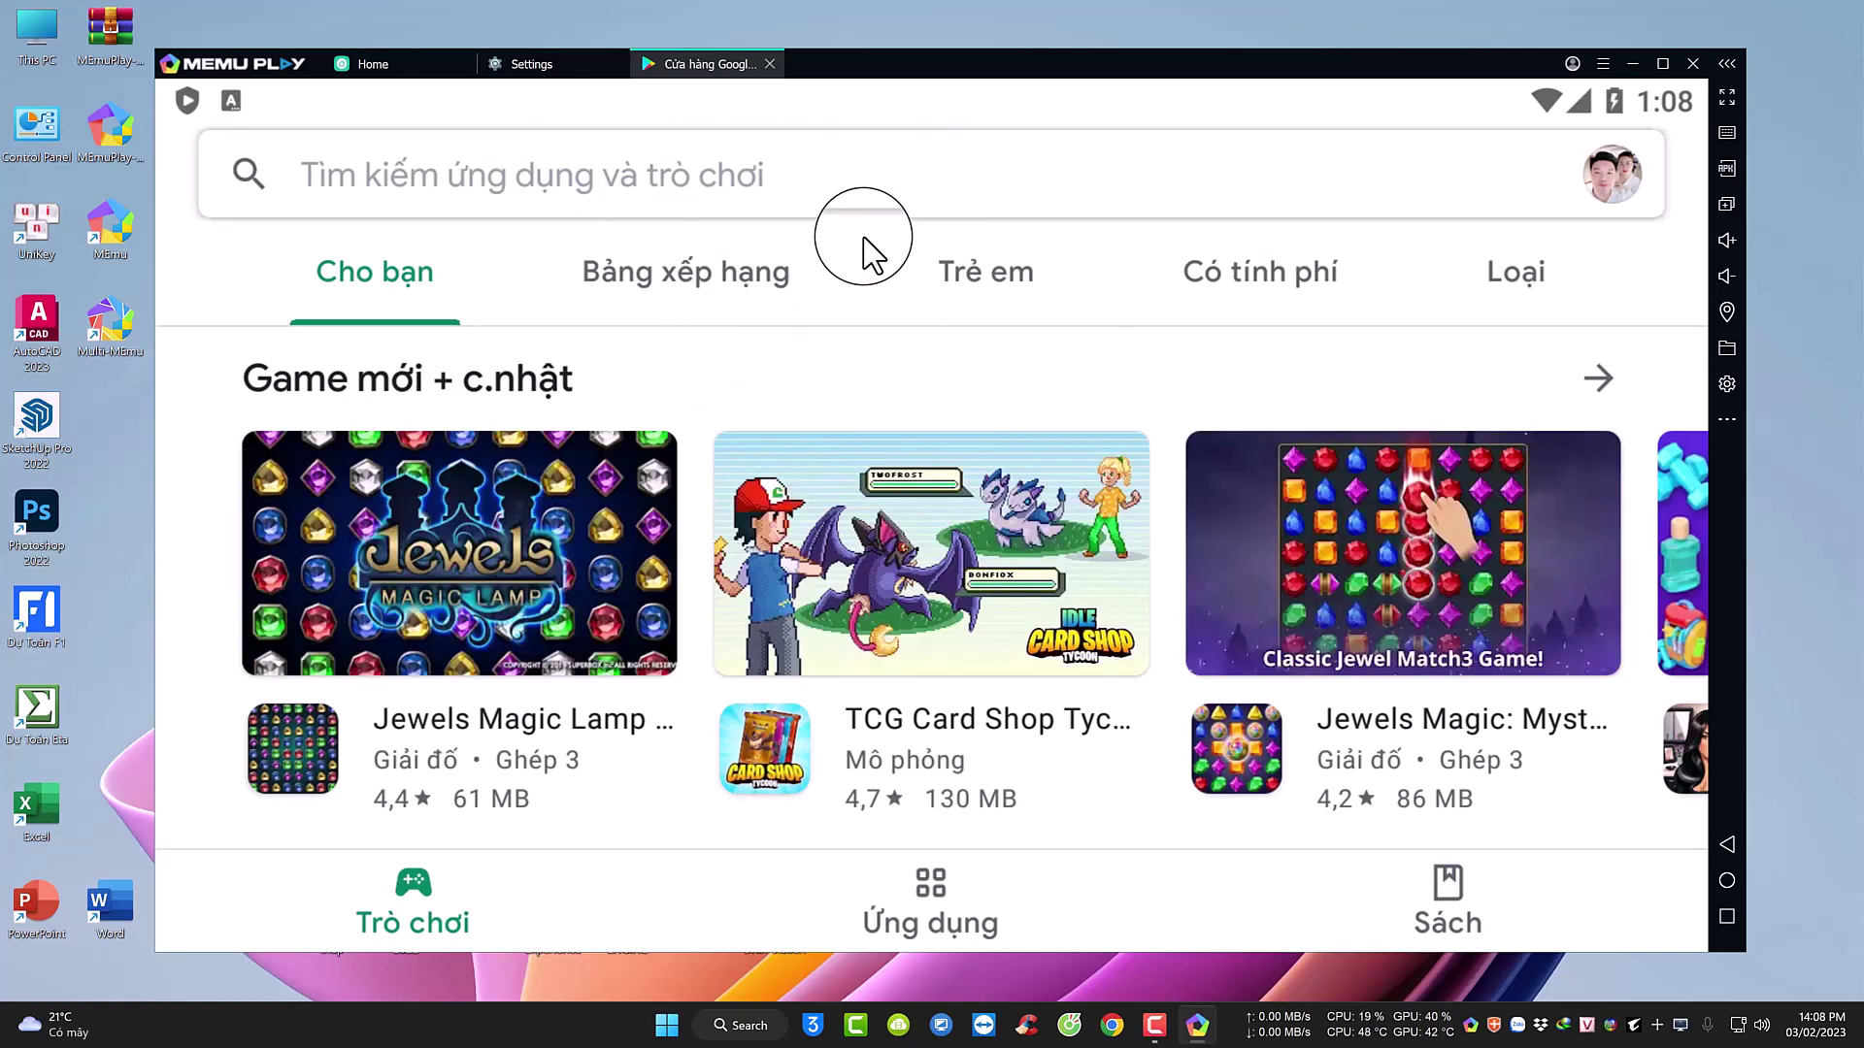
Search 'zingplay', install ZingPlay - Game bài - Tien Len and launch it.
{"action": "left_click", "coordinate": [730, 189]}
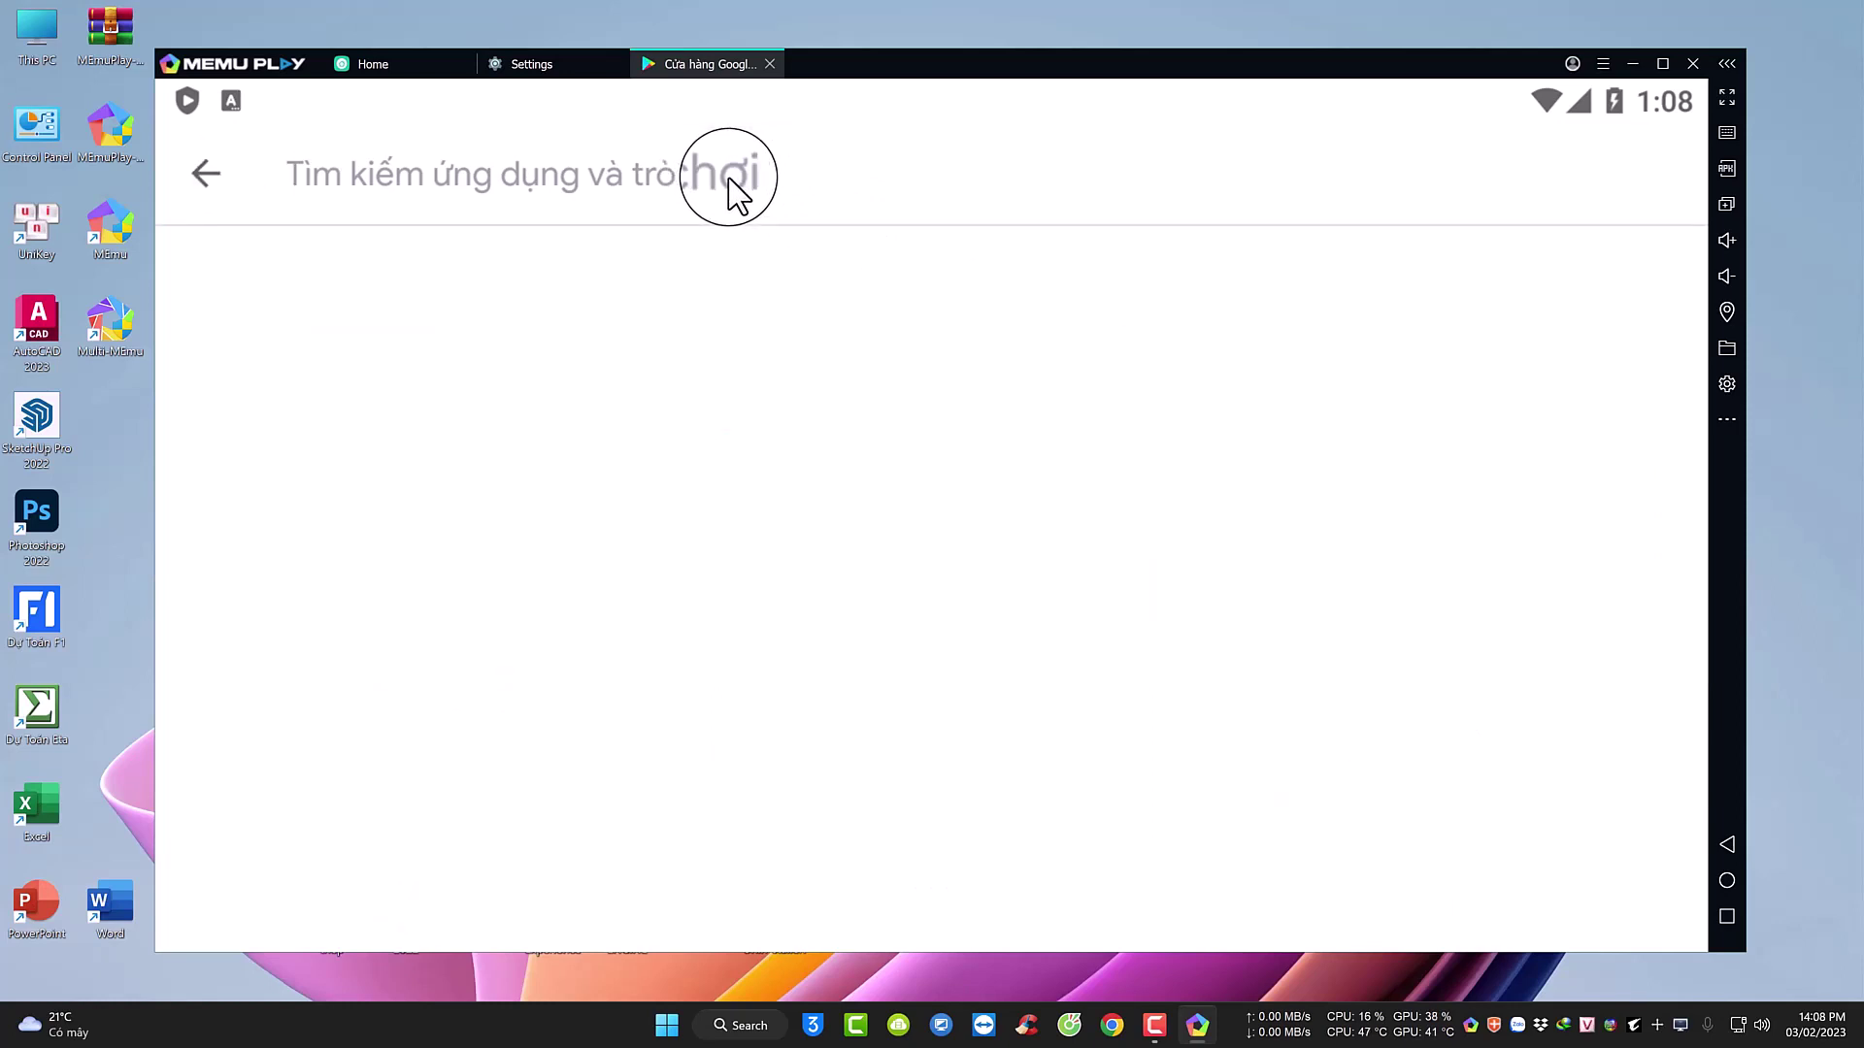
{"action": "type", "text": "zin"}
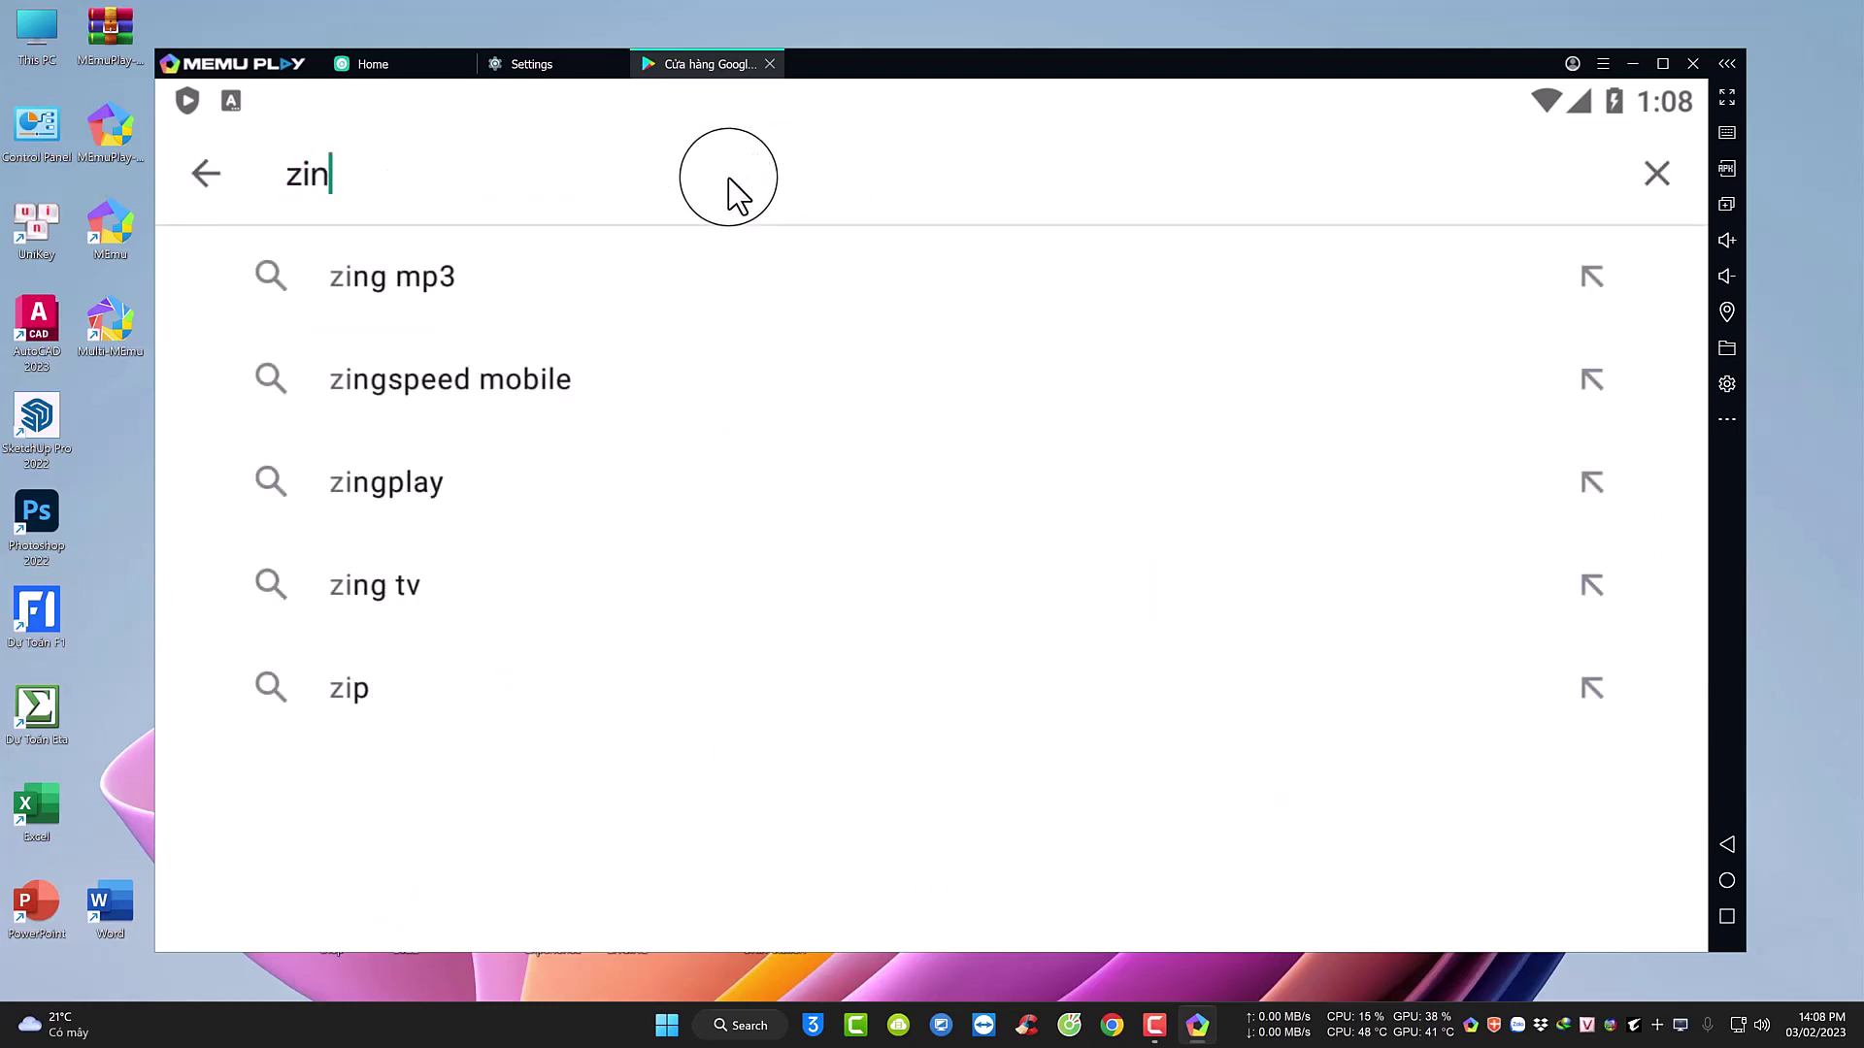
{"action": "type", "text": "gpl"}
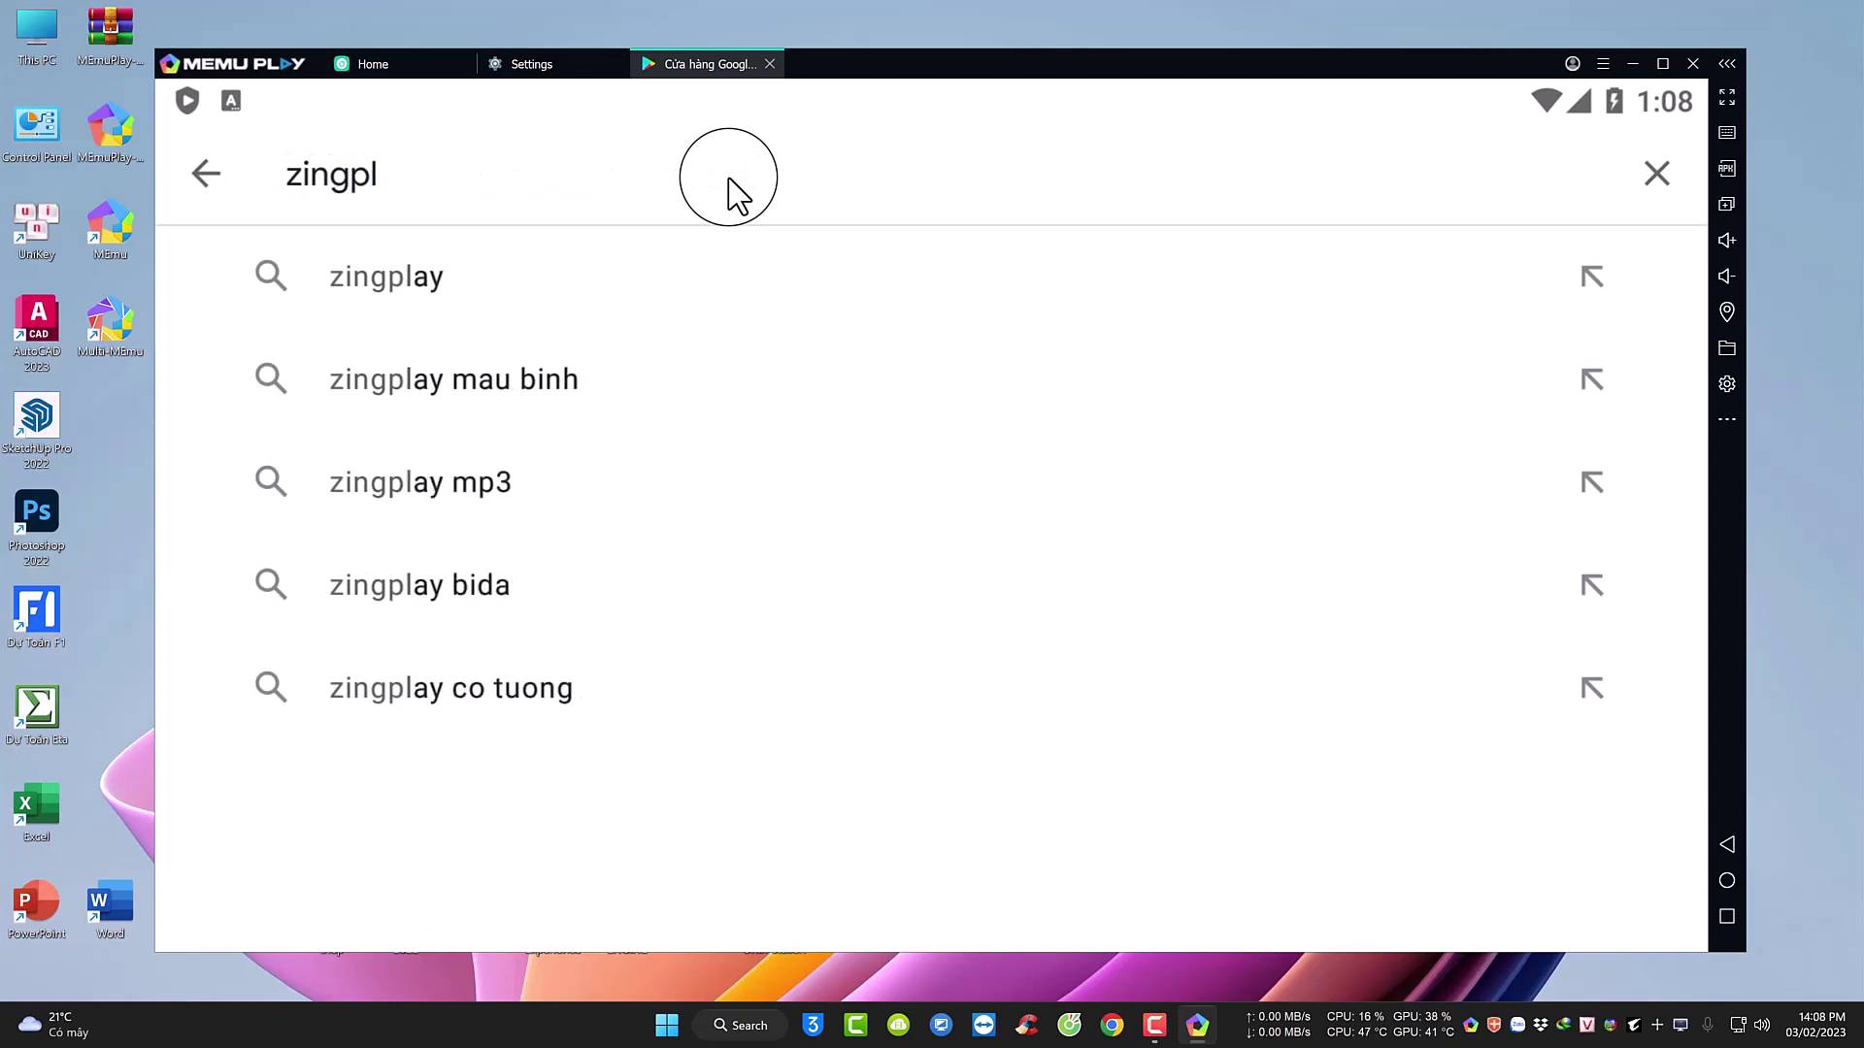
{"action": "left_click", "coordinate": [417, 282]}
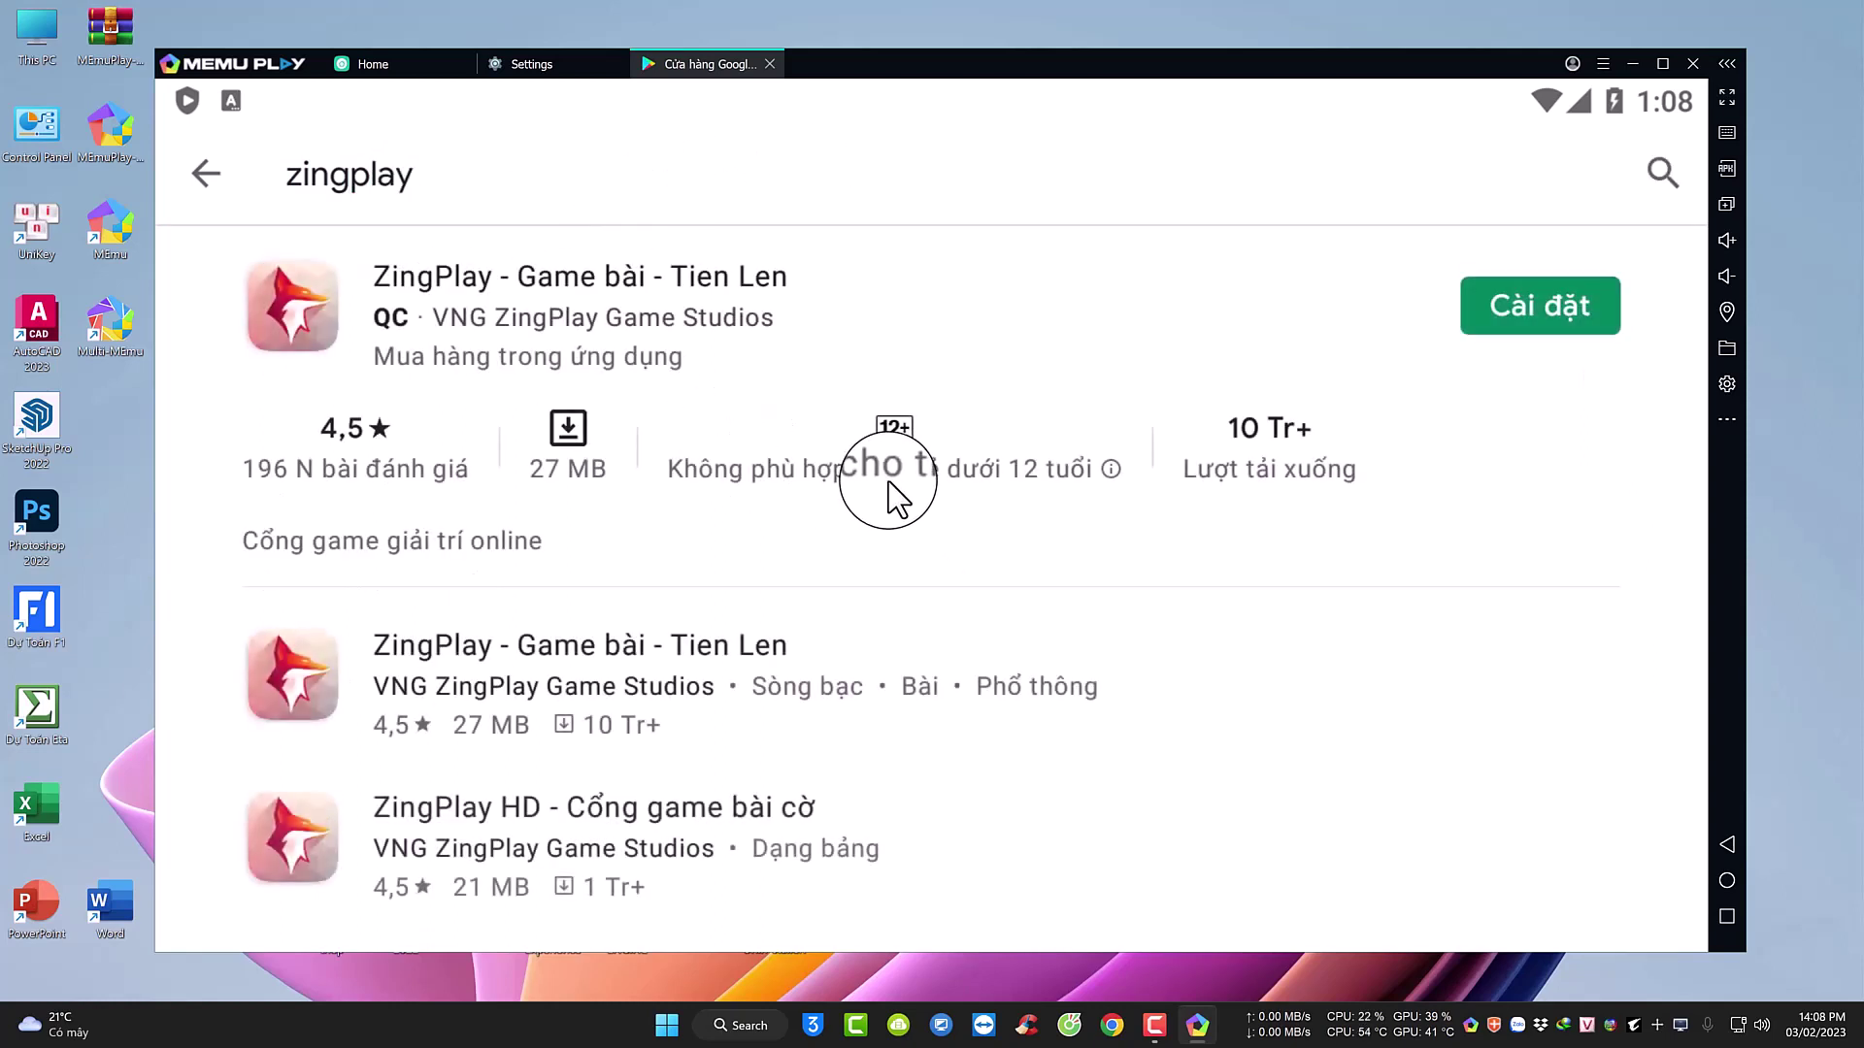
{"action": "left_click", "coordinate": [1536, 300]}
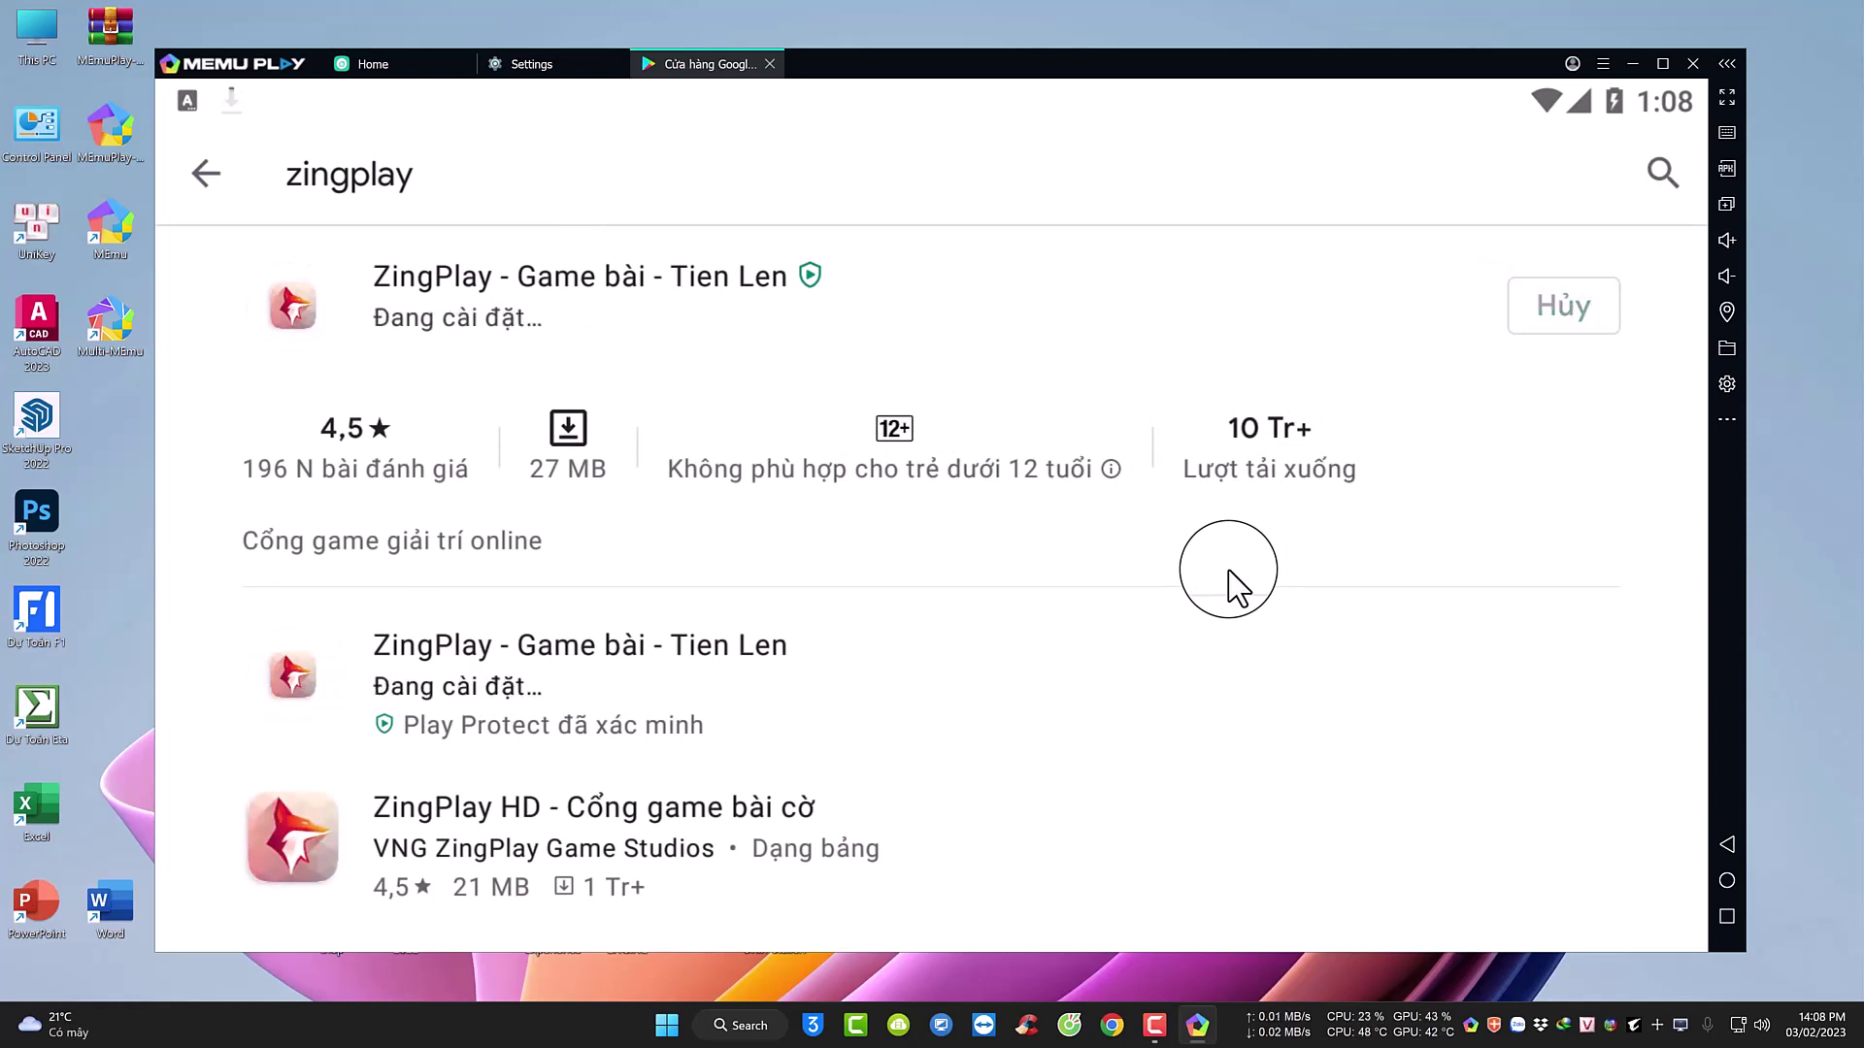
{"action": "left_click", "coordinate": [1548, 319]}
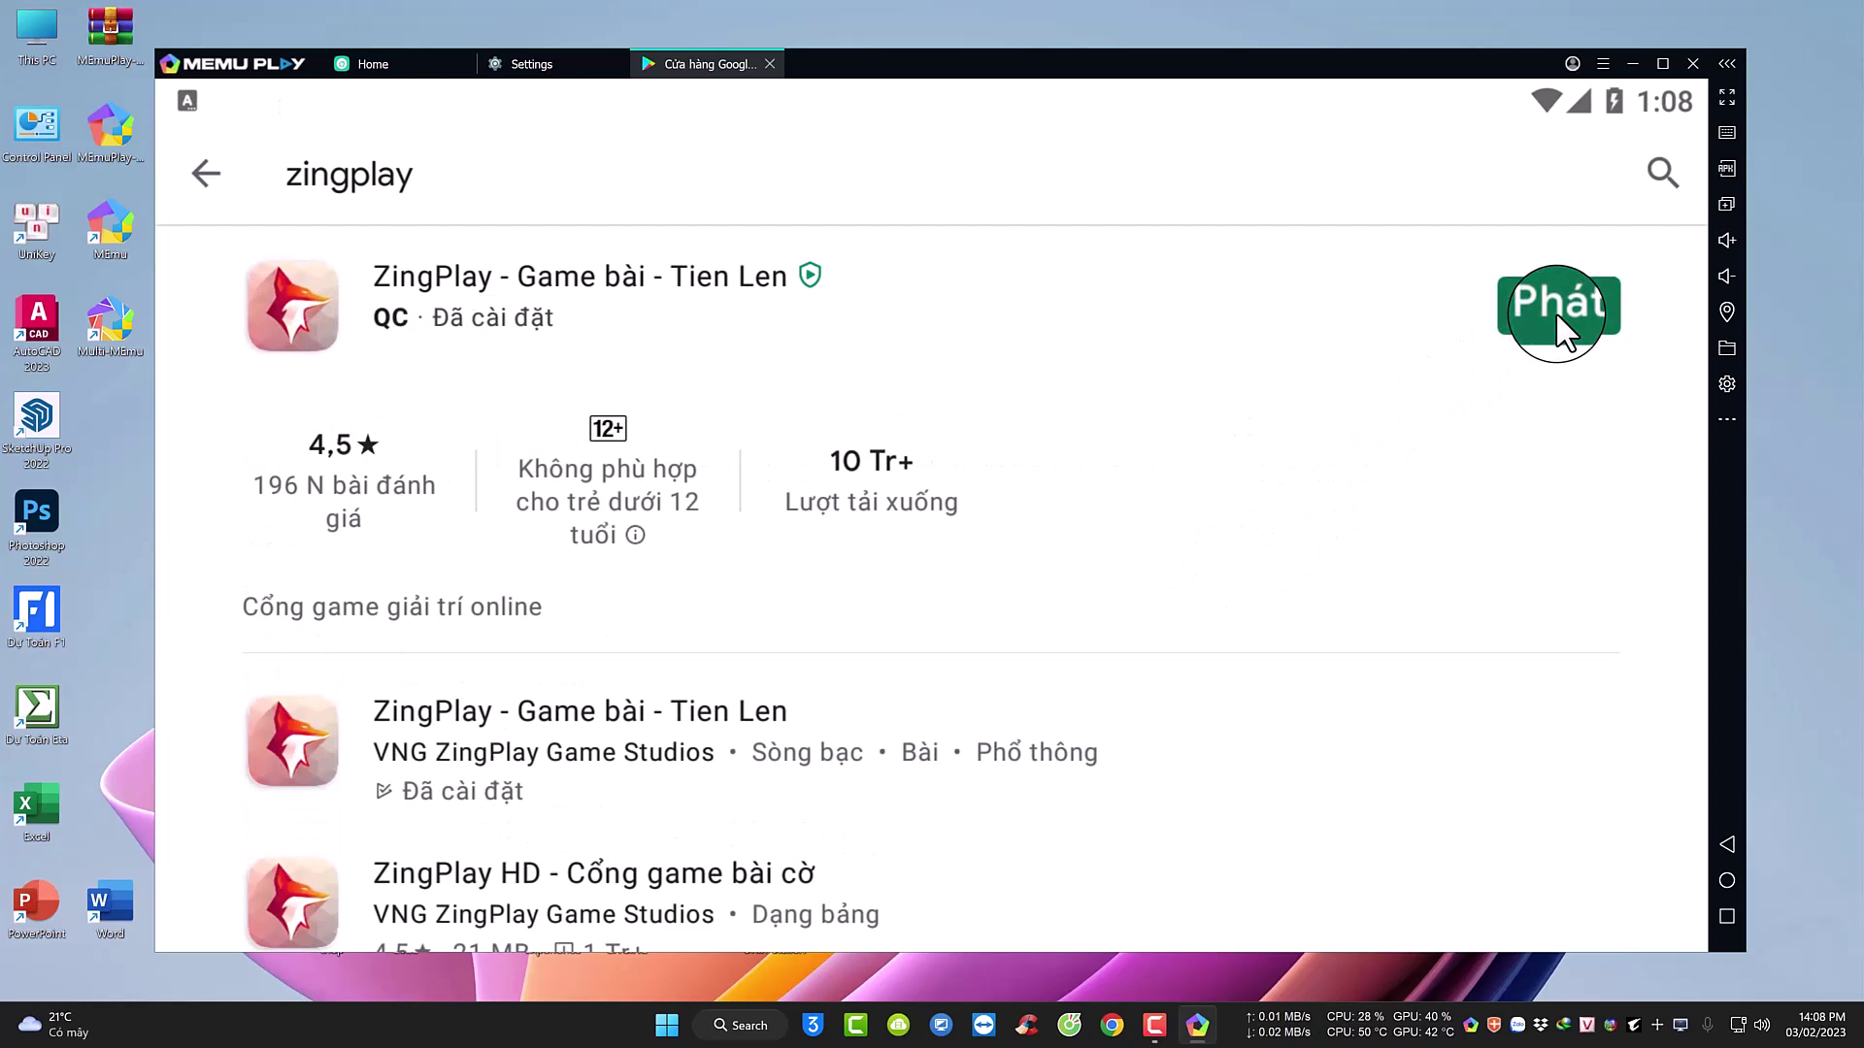